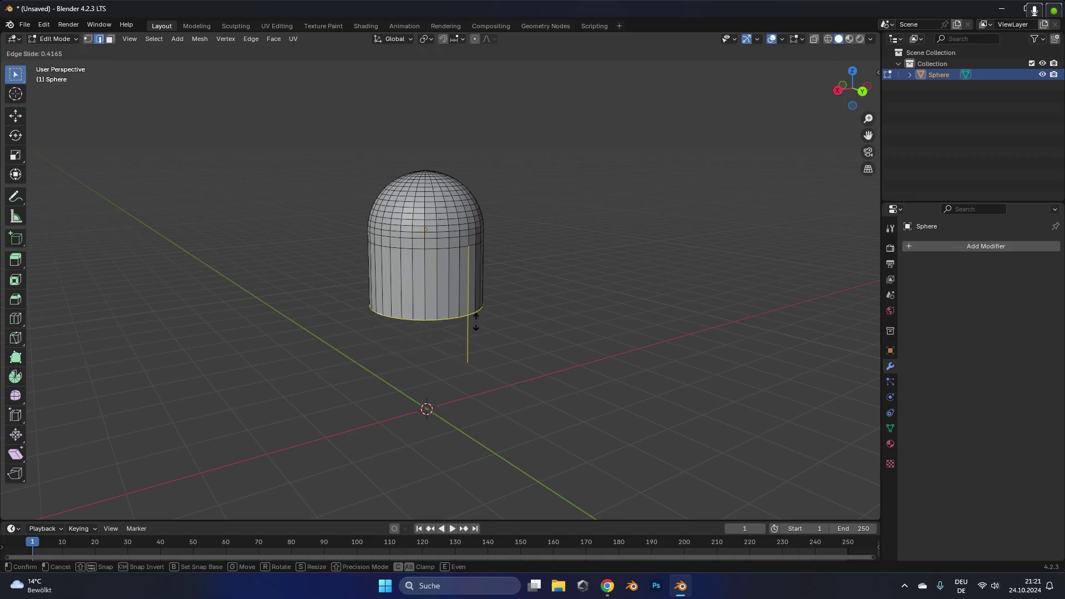
Step: Add horizontal loop cuts to the straight wall of the half capsule
{"action": "key", "text": "ctrl+r"}
{"action": "scroll", "coordinate": [410, 272], "scroll_direction": "up", "scroll_amount": 1}
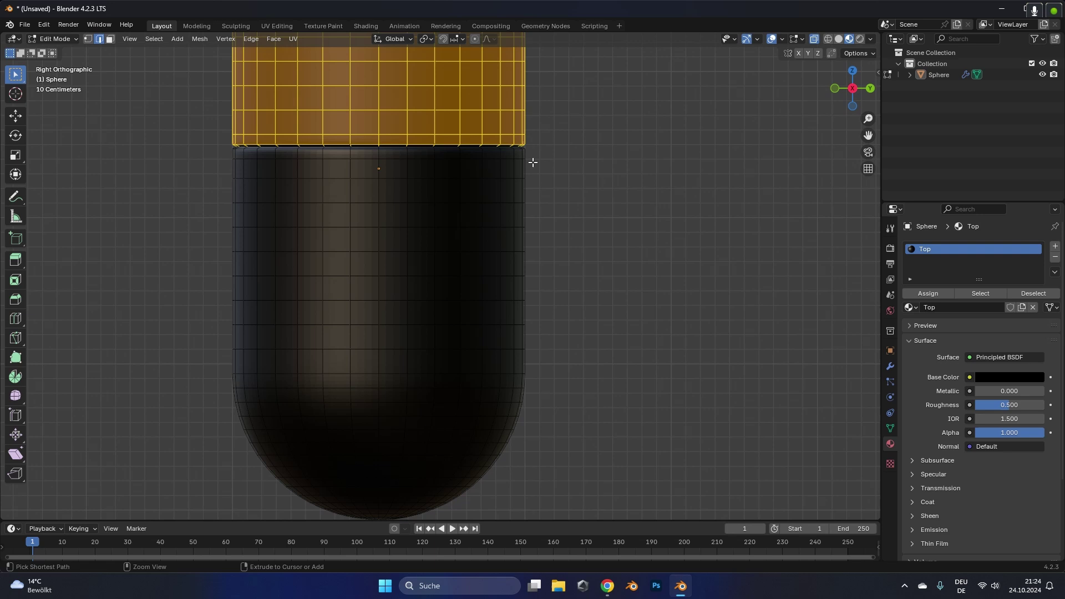
Step: Invert the selection to the capsule's lower half, assign it a new second material and open the material's name for editing
{"action": "key", "text": "ctrl+i"}
{"action": "left_click", "coordinate": [928, 310]}
{"action": "left_click", "coordinate": [942, 323]}
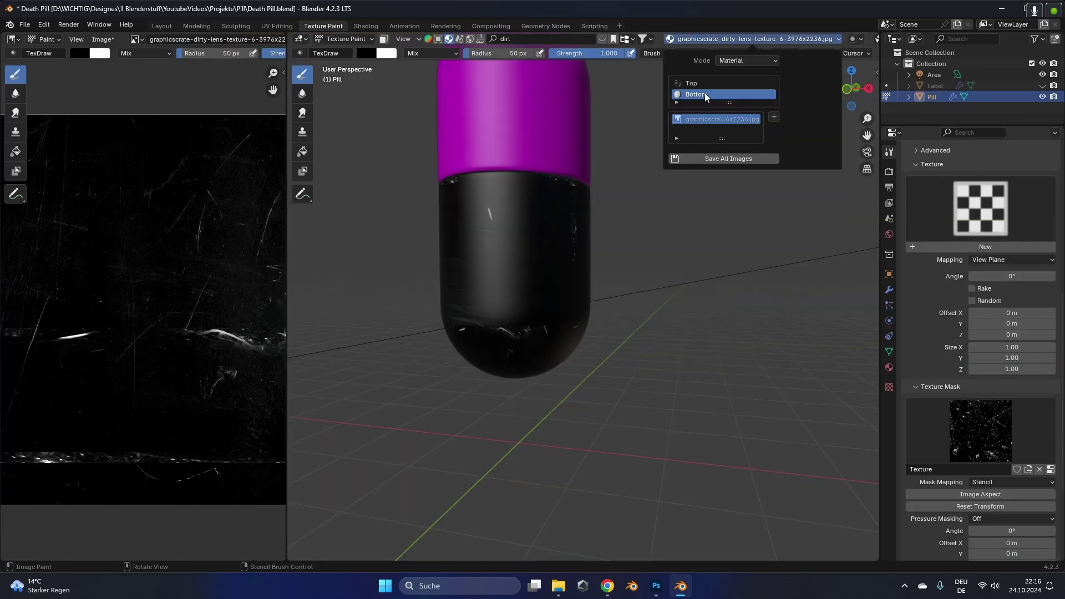
Step: Add a blank paint slot named "Bottom Base Color" with a width of 2000 px to the Bottom material
{"action": "left_click", "coordinate": [773, 116]}
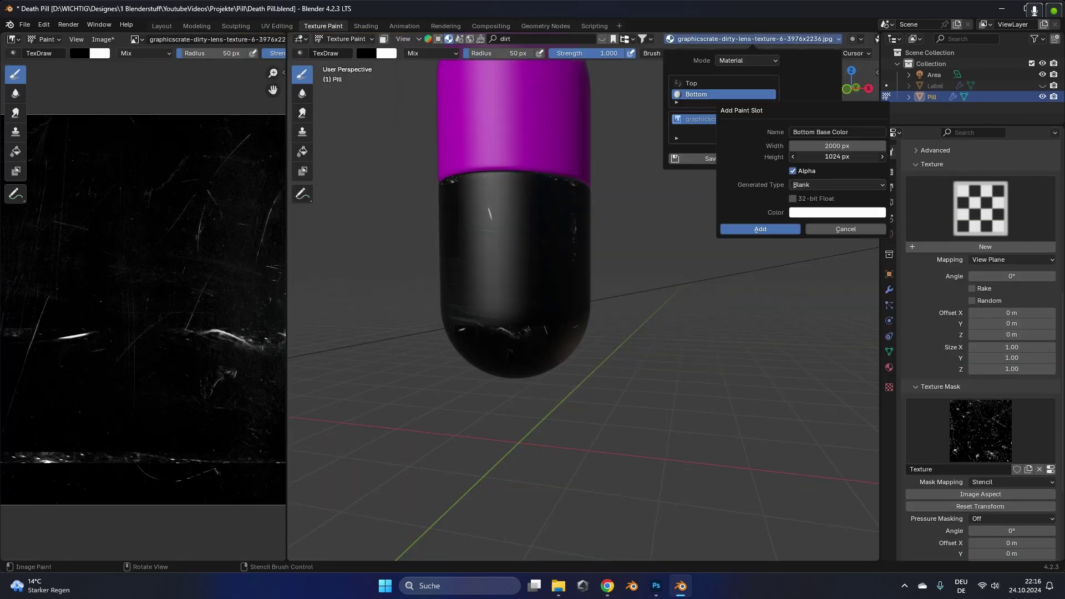
{"action": "left_click", "coordinate": [756, 228]}
{"action": "left_click_drag", "start_coordinate": [573, 188], "coordinate": [607, 281]}
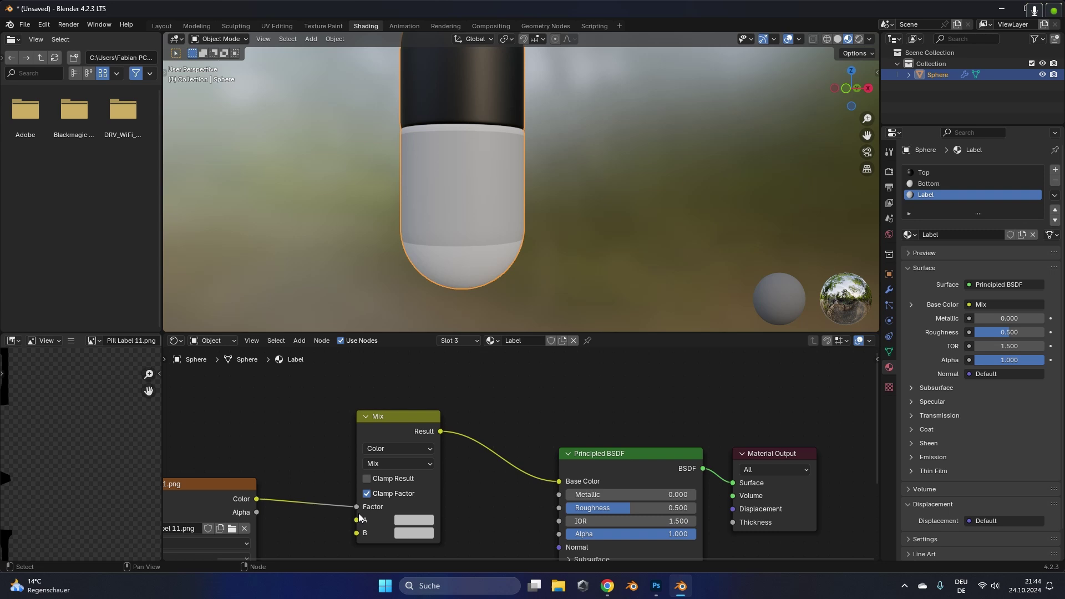
Step: Link the label image's alpha to the Mix factor and its color to input B, and adjust the color of input A
{"action": "left_click_drag", "start_coordinate": [256, 511], "coordinate": [351, 506]}
{"action": "middle_click_drag", "start_coordinate": [401, 496], "coordinate": [422, 407]}
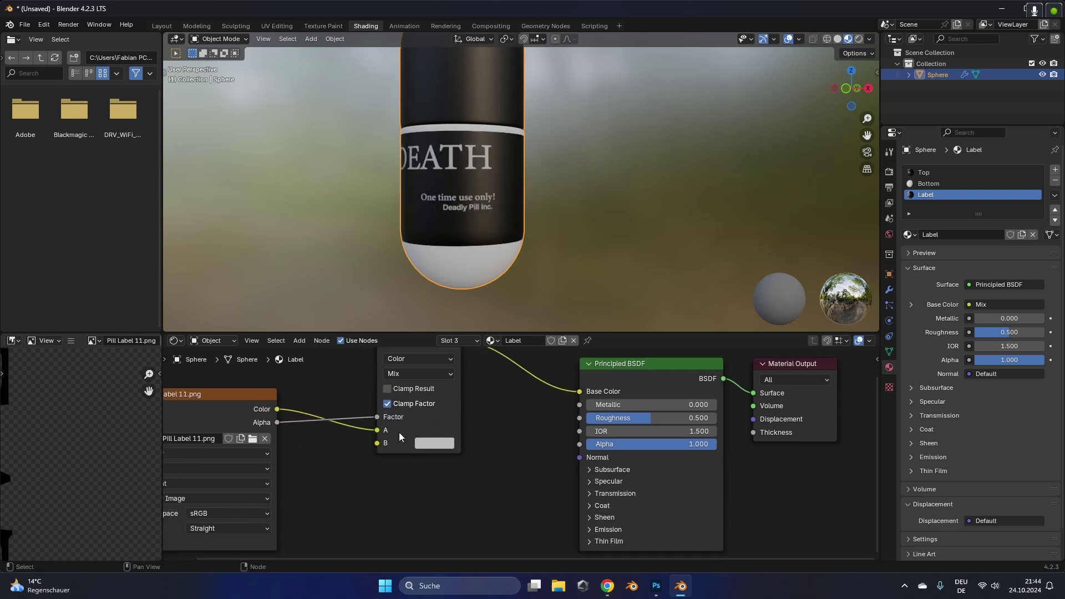
{"action": "left_click_drag", "start_coordinate": [377, 430], "coordinate": [378, 443]}
{"action": "left_click", "coordinate": [435, 430]}
{"action": "left_click_drag", "start_coordinate": [539, 259], "coordinate": [539, 233]}
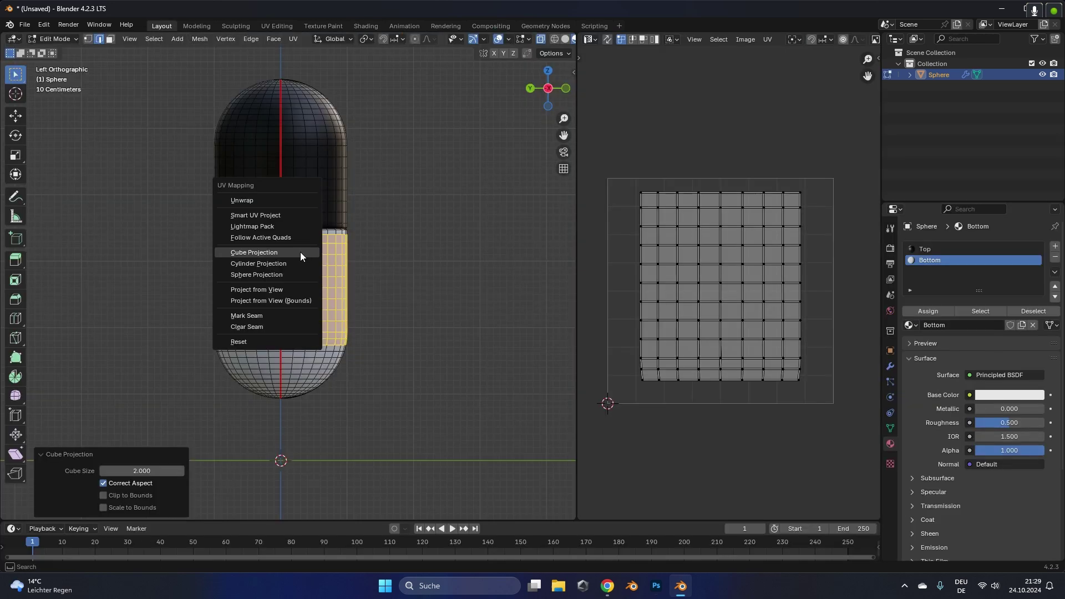
Step: Unwrap the selected label faces on the capsule's lower half
{"action": "left_click", "coordinate": [252, 198]}
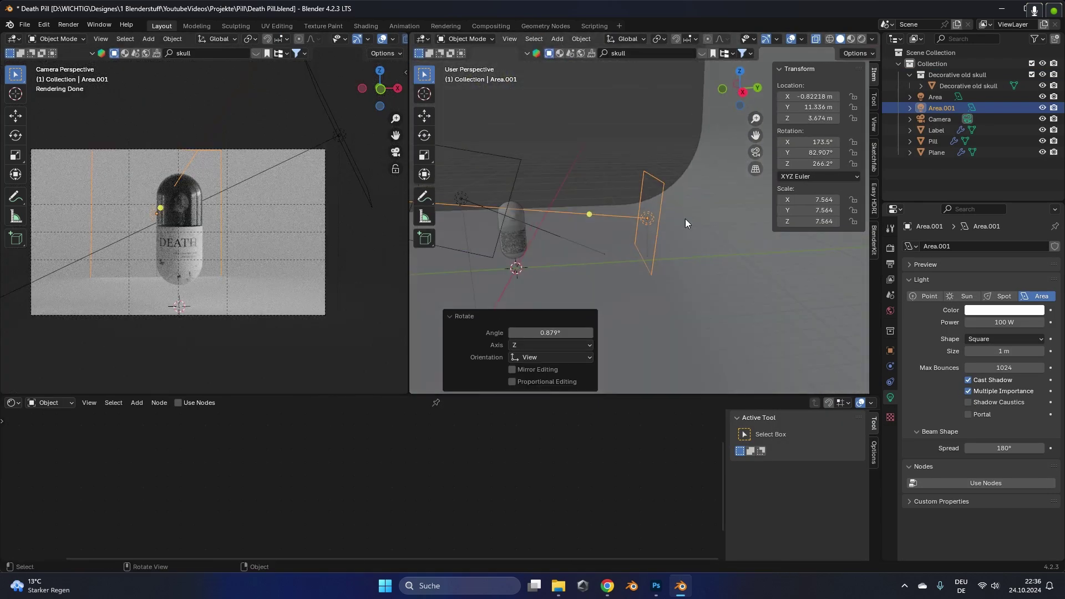
Step: Scale the Area.001 light along X by about 0.722 and set its power to 367 W
{"action": "key", "text": "s"}
{"action": "key", "text": "x"}
{"action": "left_click", "coordinate": [222, 225]}
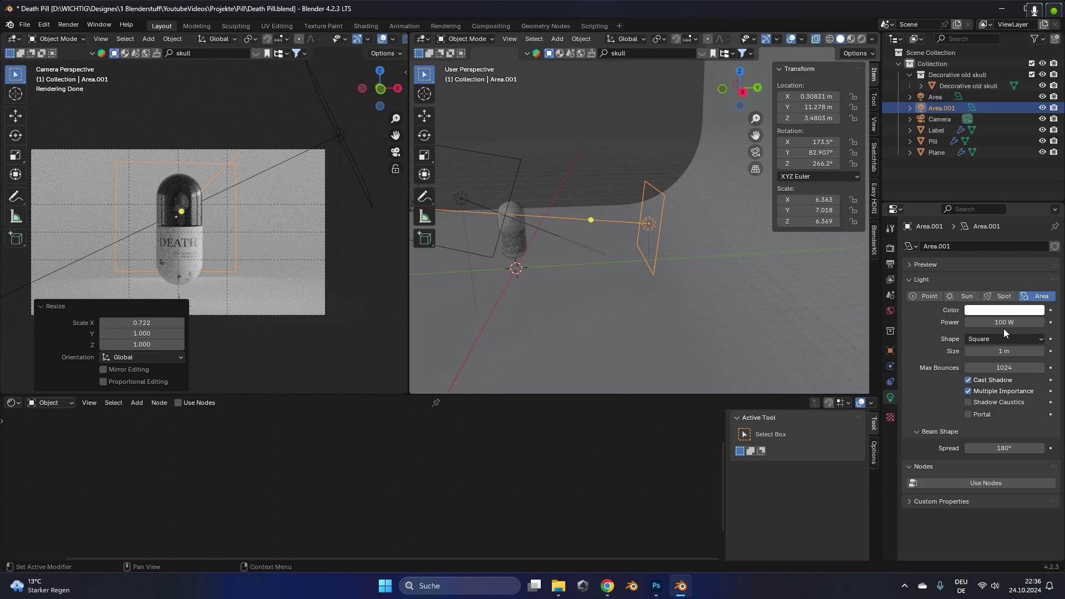
{"action": "left_click_drag", "start_coordinate": [995, 322], "coordinate": [1012, 324]}
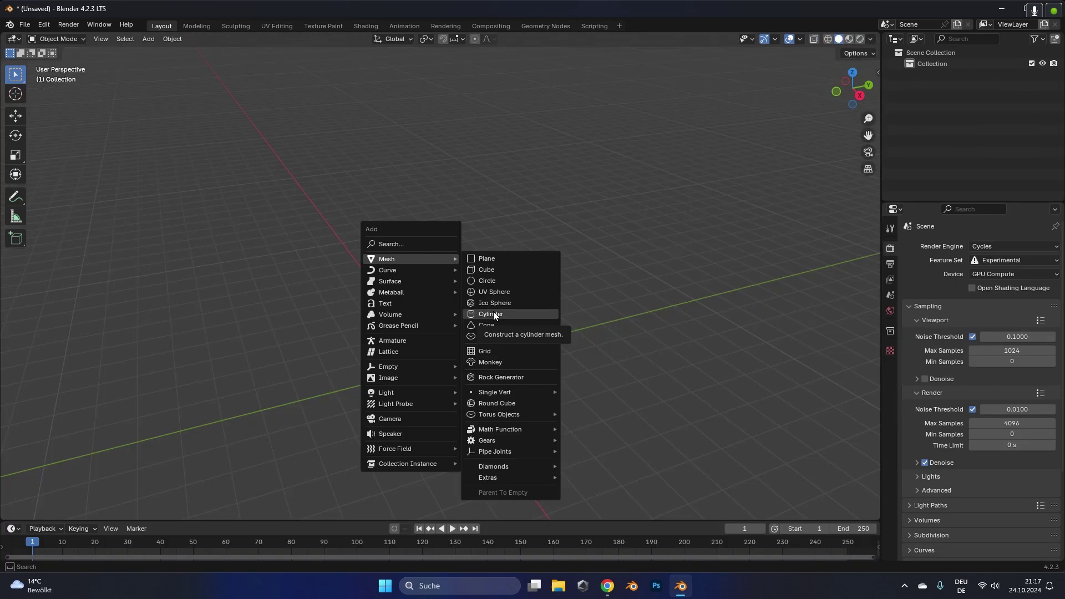
Step: Add a mesh cylinder at the world origin and open its creation settings
{"action": "left_click", "coordinate": [494, 314]}
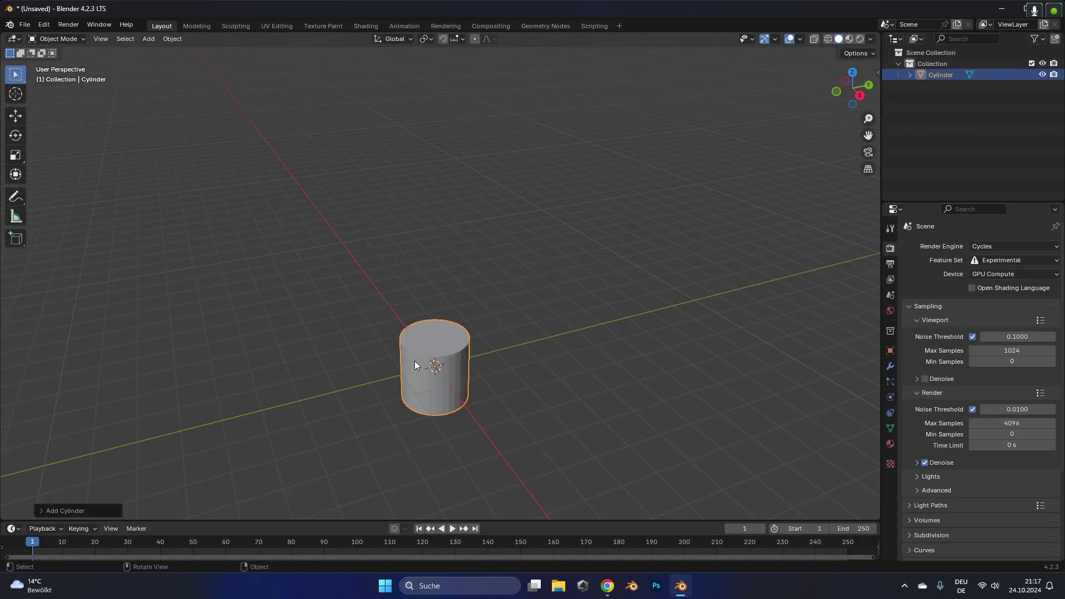
{"action": "left_click", "coordinate": [62, 509]}
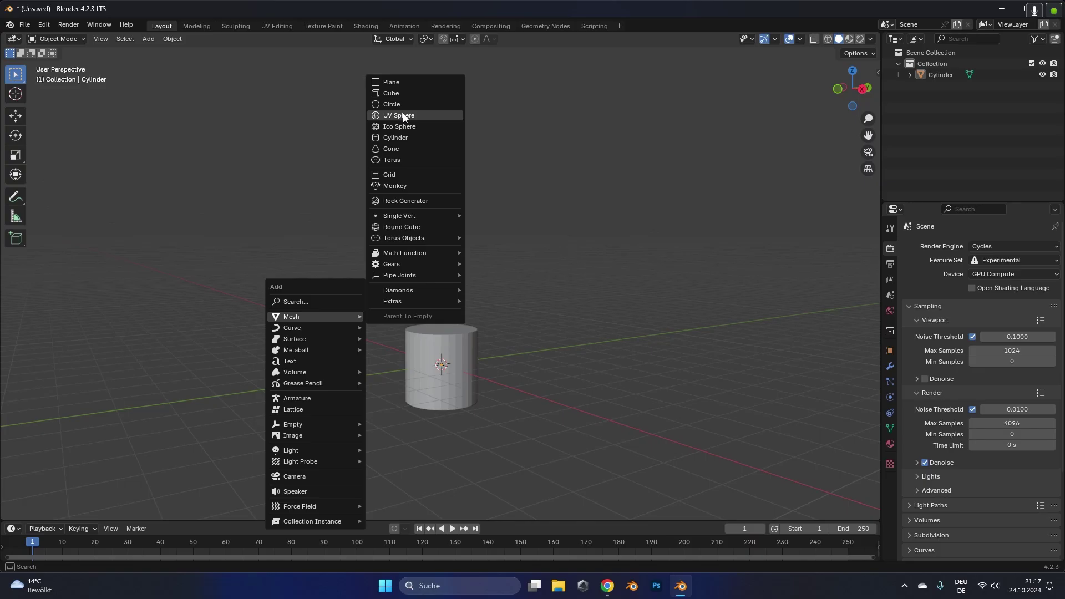
Step: Add a UV sphere at the origin with 32 rings
{"action": "left_click", "coordinate": [402, 113]}
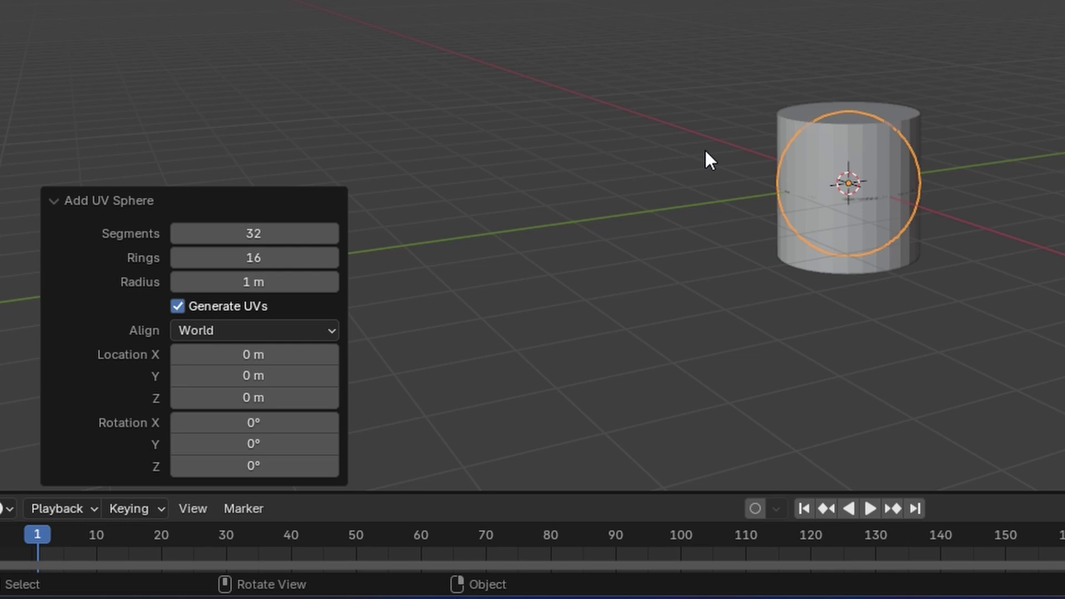
{"action": "left_click", "coordinate": [238, 263]}
{"action": "type", "text": "32"}
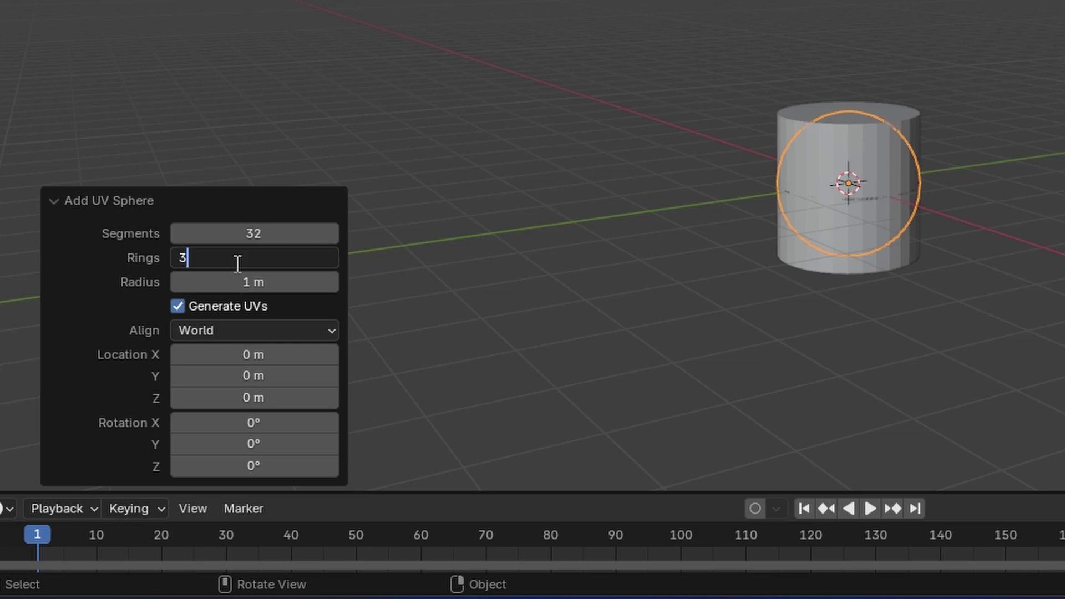
{"action": "key", "text": "Return"}
Step: Move the sphere up along Z by about 1.87 m so it sits above the cylinder
{"action": "key", "text": "g"}
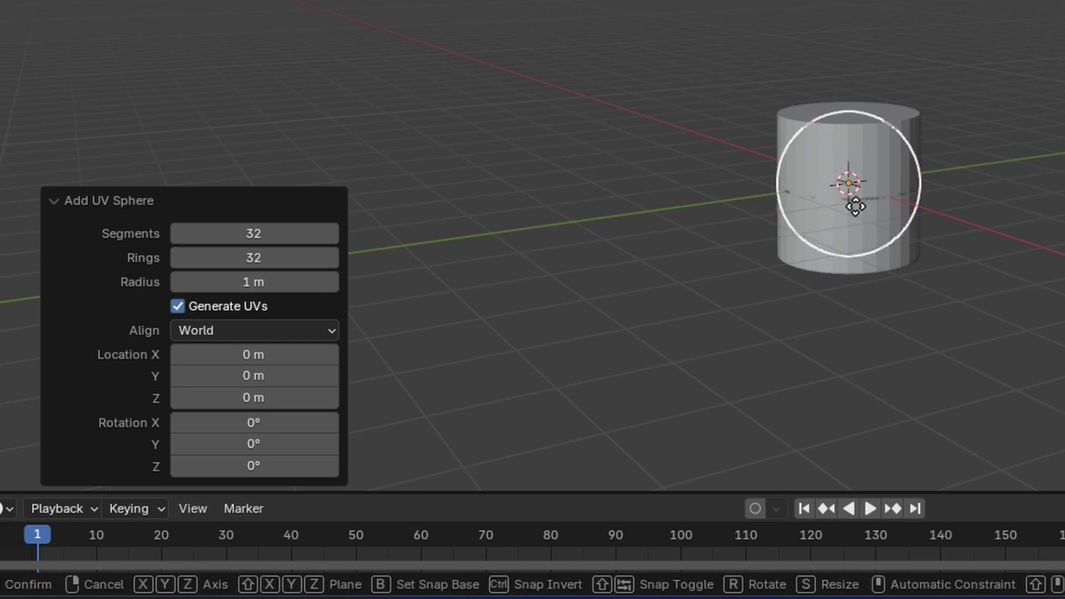
{"action": "key", "text": "z"}
{"action": "left_click", "coordinate": [866, 91]}
{"action": "scroll", "coordinate": [881, 100], "scroll_direction": "up", "scroll_amount": 4}
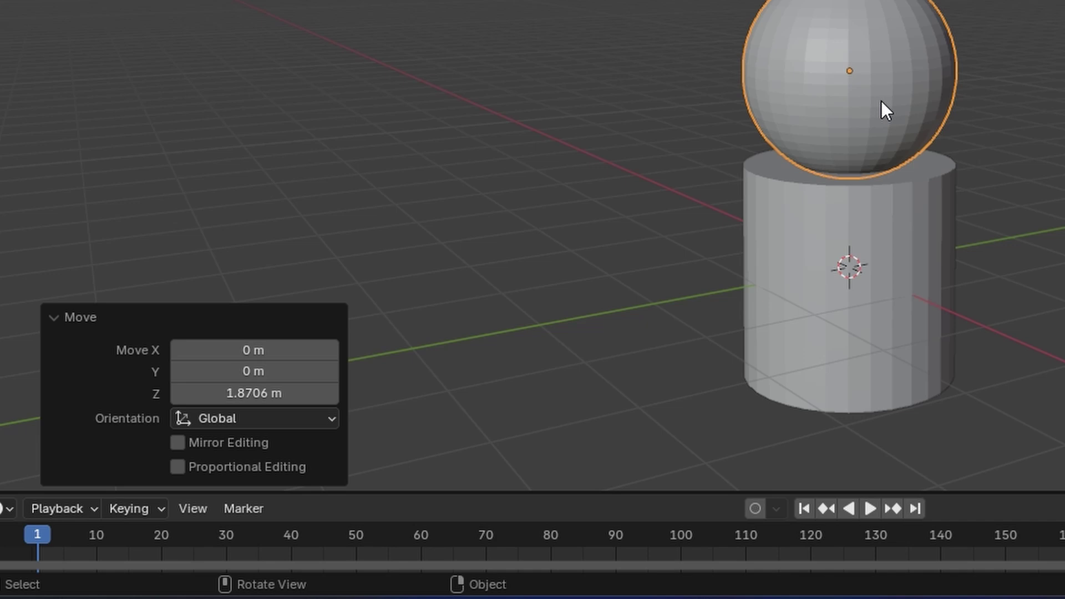
Step: Delete the vertices of the sphere's lower half in a side view with X-ray on, leaving a dome
{"action": "key", "text": "Tab"}
{"action": "middle_click_drag", "start_coordinate": [927, 161], "coordinate": [941, 126]}
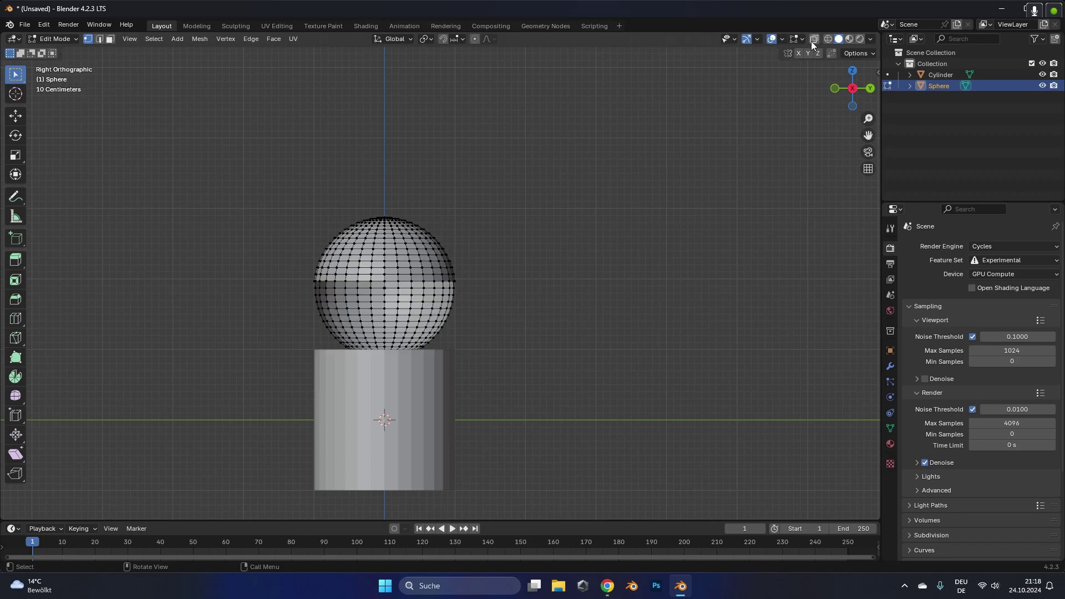
{"action": "left_click", "coordinate": [812, 40]}
{"action": "left_click_drag", "start_coordinate": [300, 290], "coordinate": [477, 393]}
{"action": "key", "text": "x"}
{"action": "left_click", "coordinate": [470, 393]}
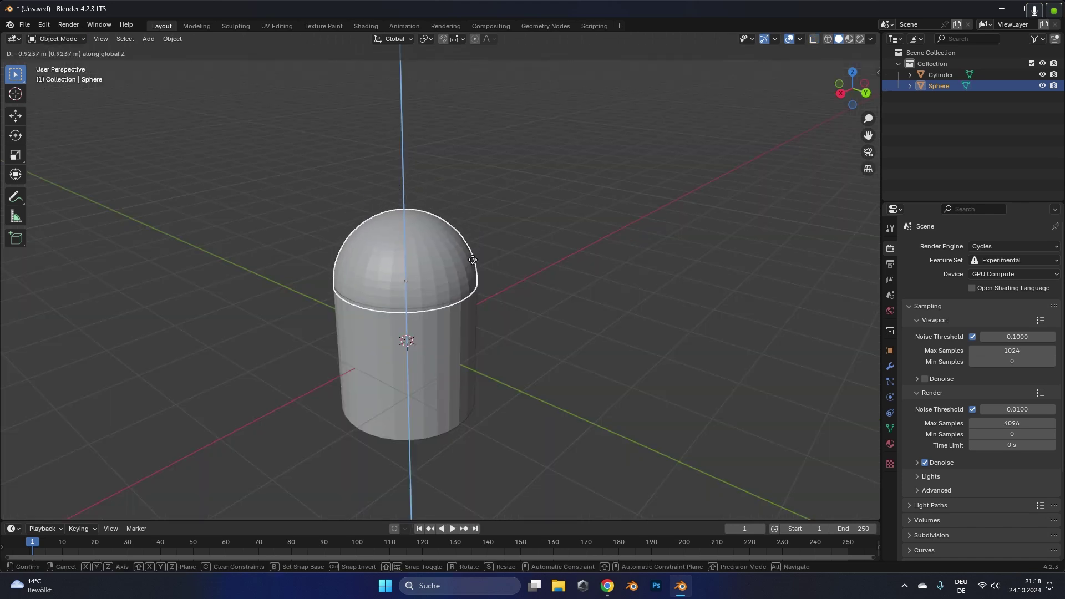
Step: Lower the dome along Z by about 0.865 m onto the cylinder's upper rim
{"action": "left_click", "coordinate": [472, 262]}
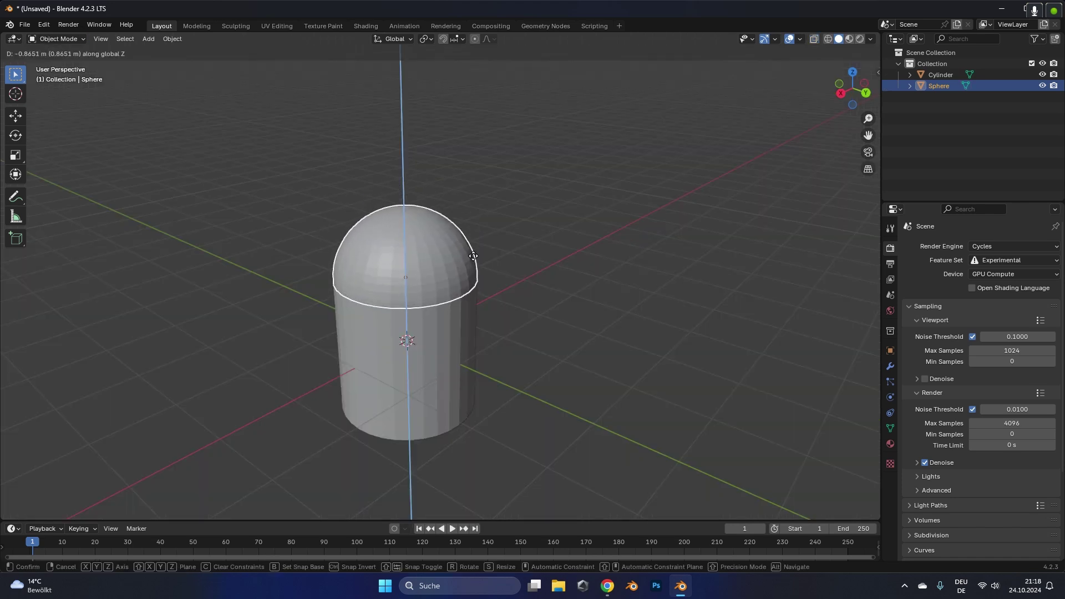
{"action": "scroll", "coordinate": [452, 322], "scroll_direction": "up", "scroll_amount": 3}
{"action": "scroll", "coordinate": [443, 342], "scroll_direction": "up", "scroll_amount": 4}
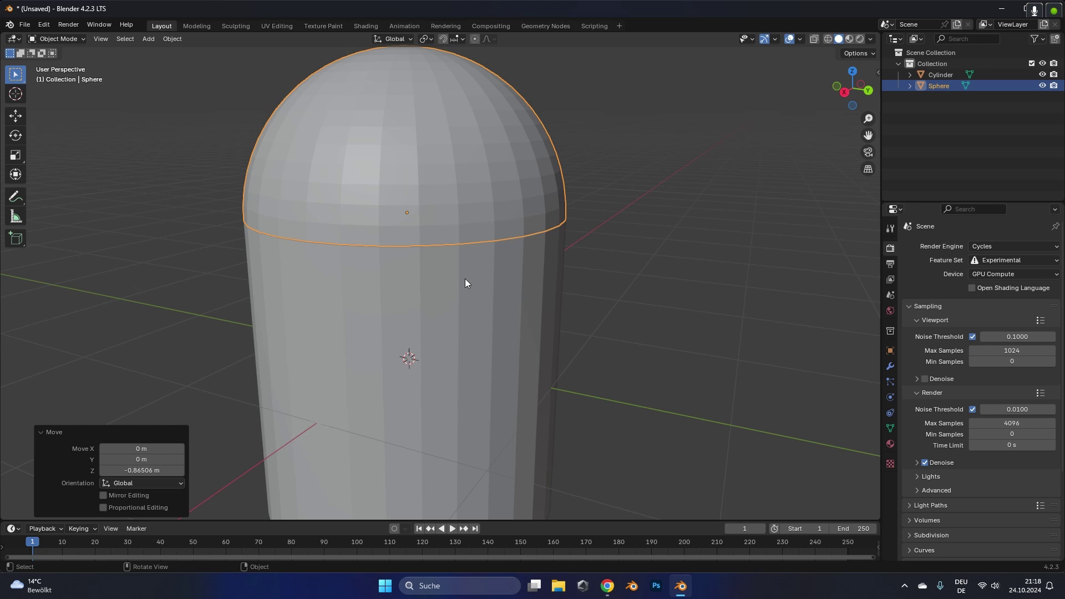
Step: Raise the dome along Z by about 0.163 m to leave a small gap above the cylinder
{"action": "left_click", "coordinate": [437, 300]}
{"action": "key", "text": "ctrl+z"}
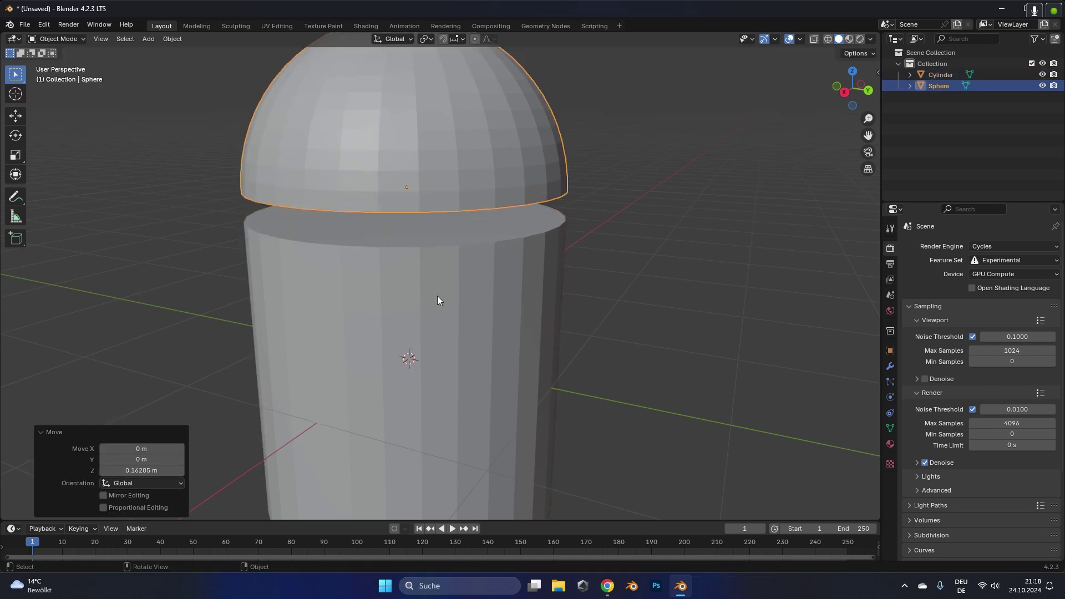
Step: Join the cylinder and the dome into one object, with the dome as the active object
{"action": "key", "text": "ctrl+shift+z"}
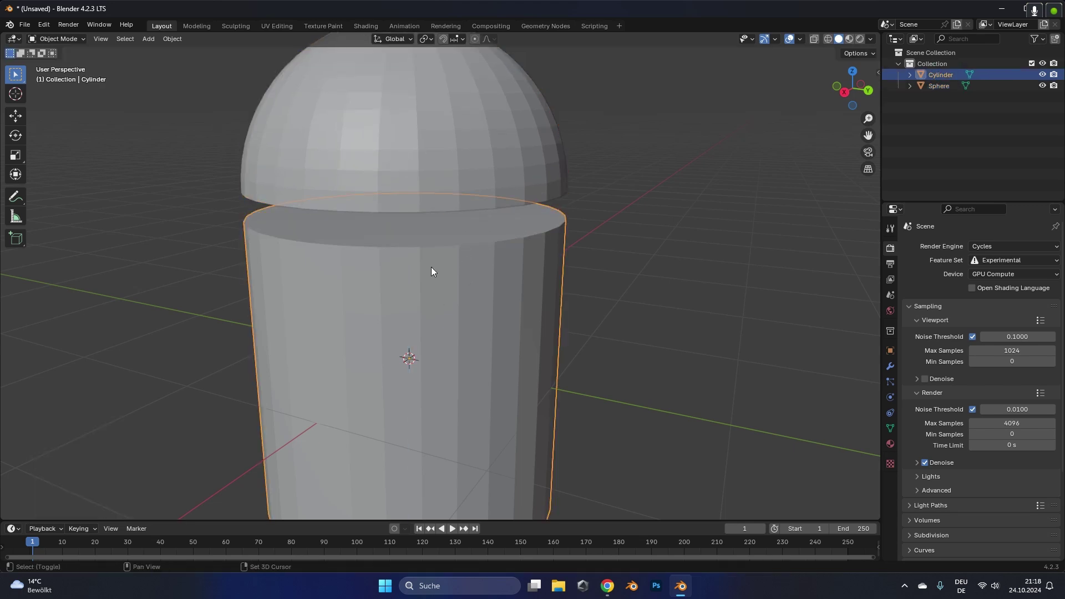
{"action": "left_click", "coordinate": [403, 160], "text": "shift"}
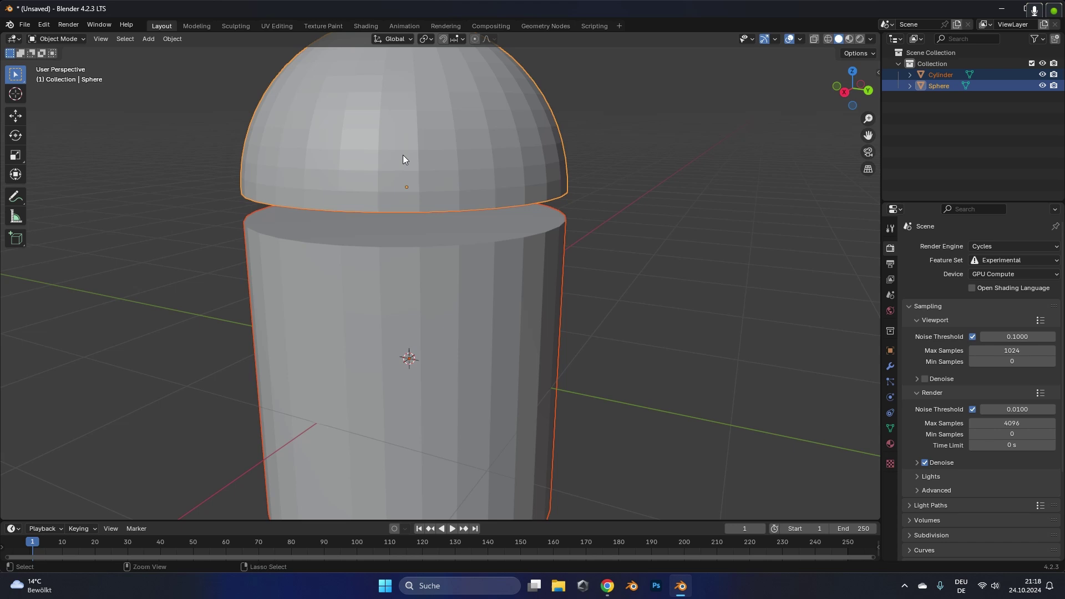
{"action": "key", "text": "ctrl+j"}
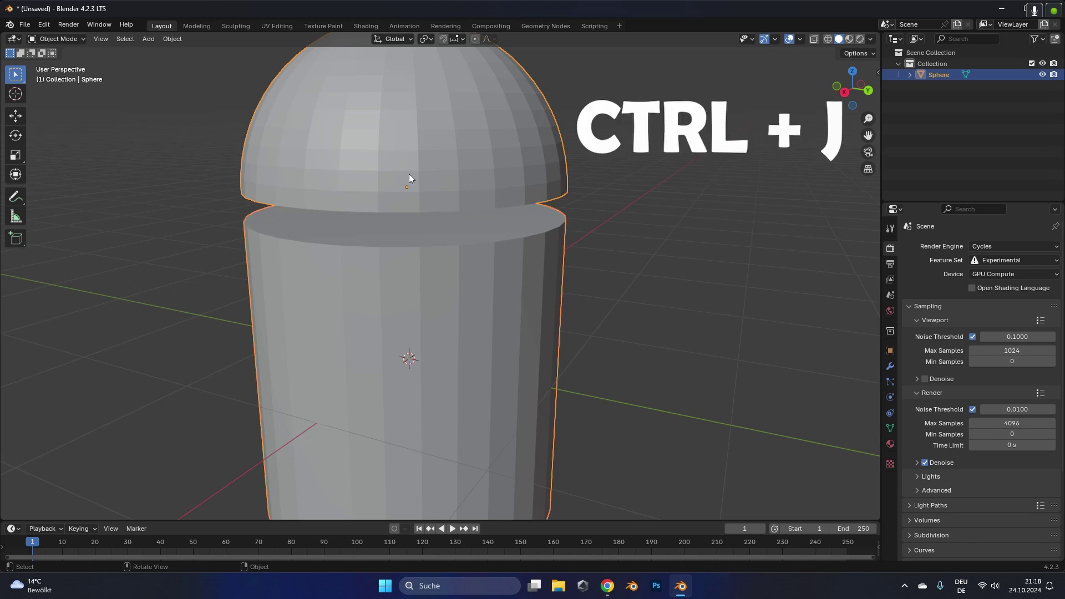
Step: Bridge the dome's open lower edge loop with the cylinder's upper edge loop
{"action": "key", "text": "Tab"}
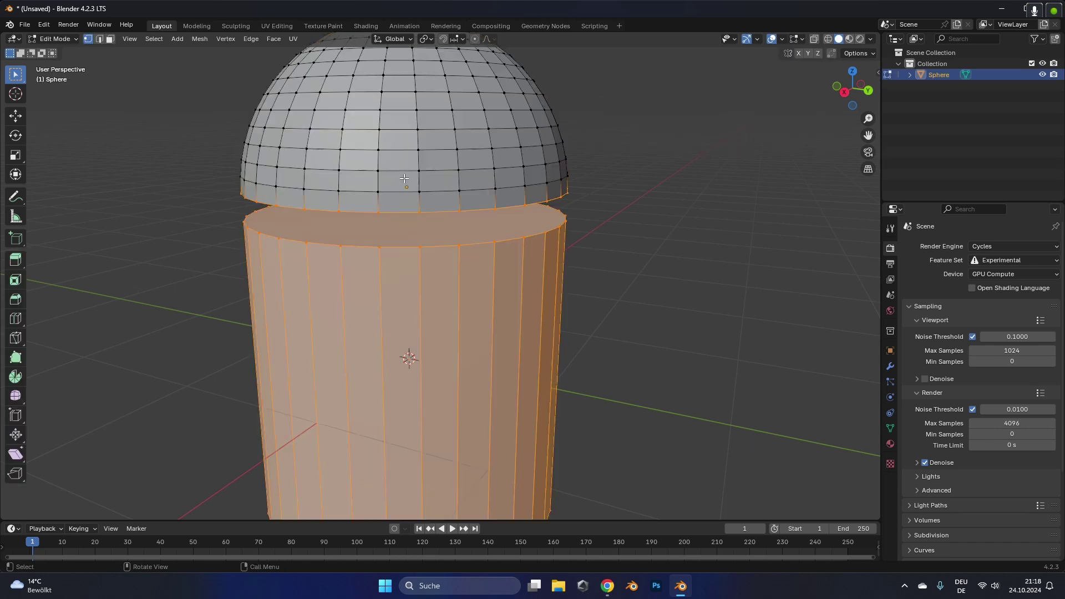
{"action": "left_click", "coordinate": [403, 210], "text": "alt"}
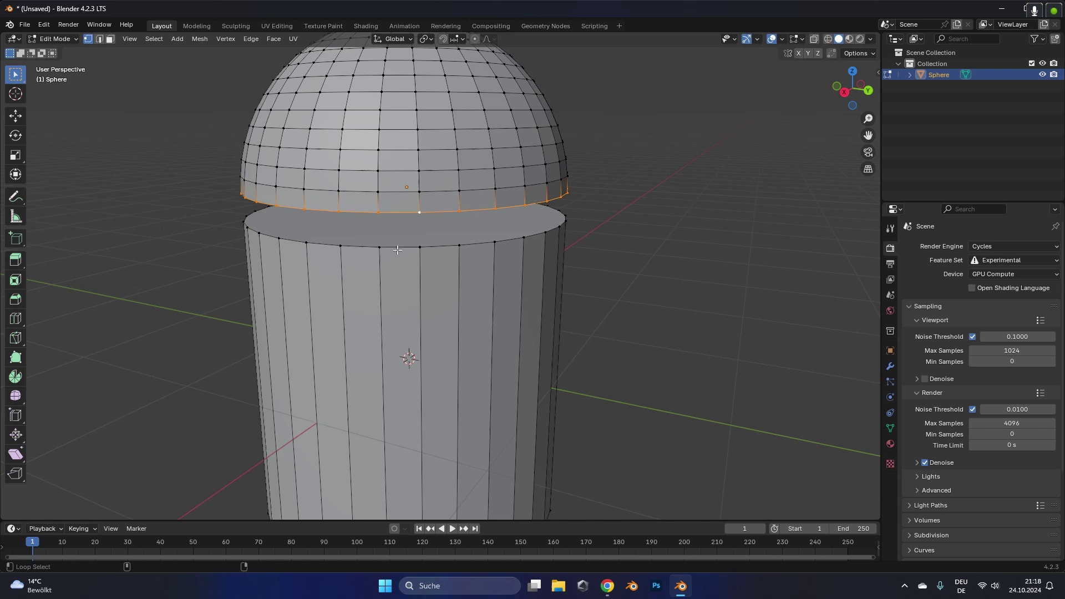
{"action": "key", "text": "l"}
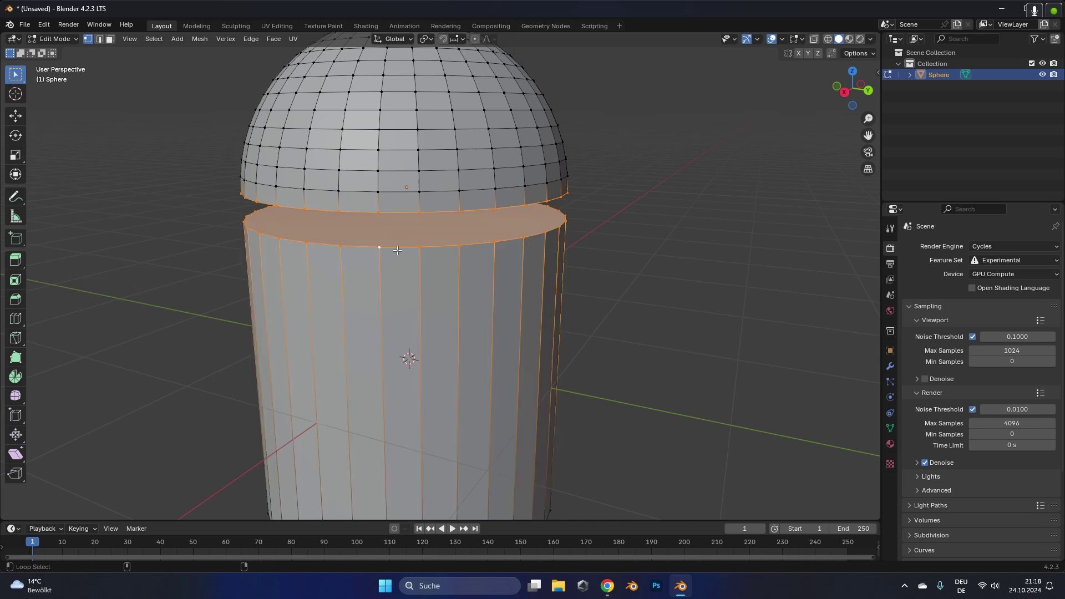
{"action": "key", "text": "ctrl+z"}
{"action": "key", "text": "ctrl+e"}
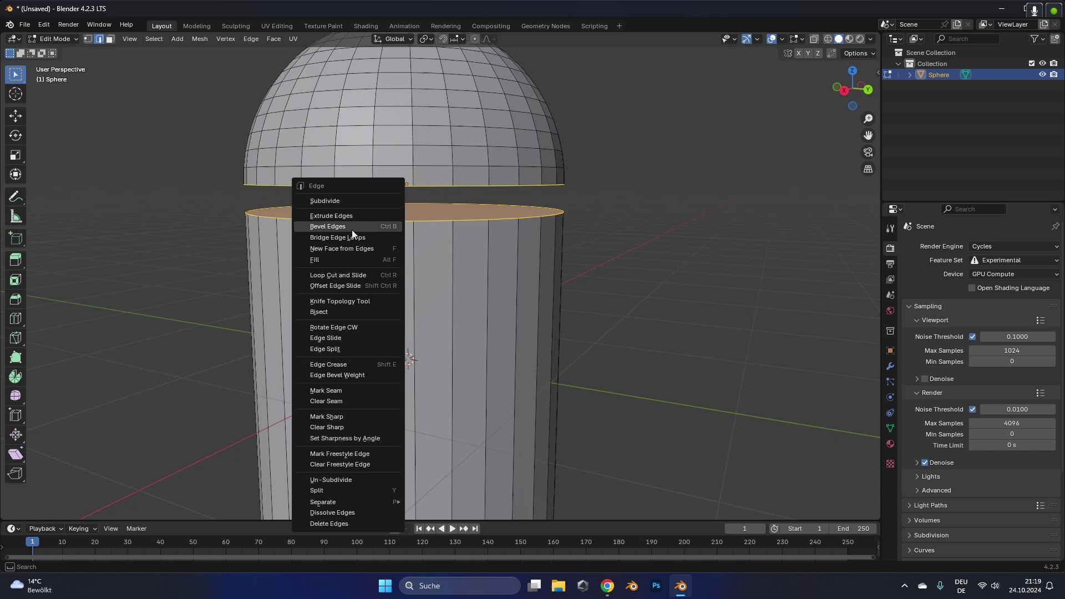
{"action": "left_click", "coordinate": [354, 238]}
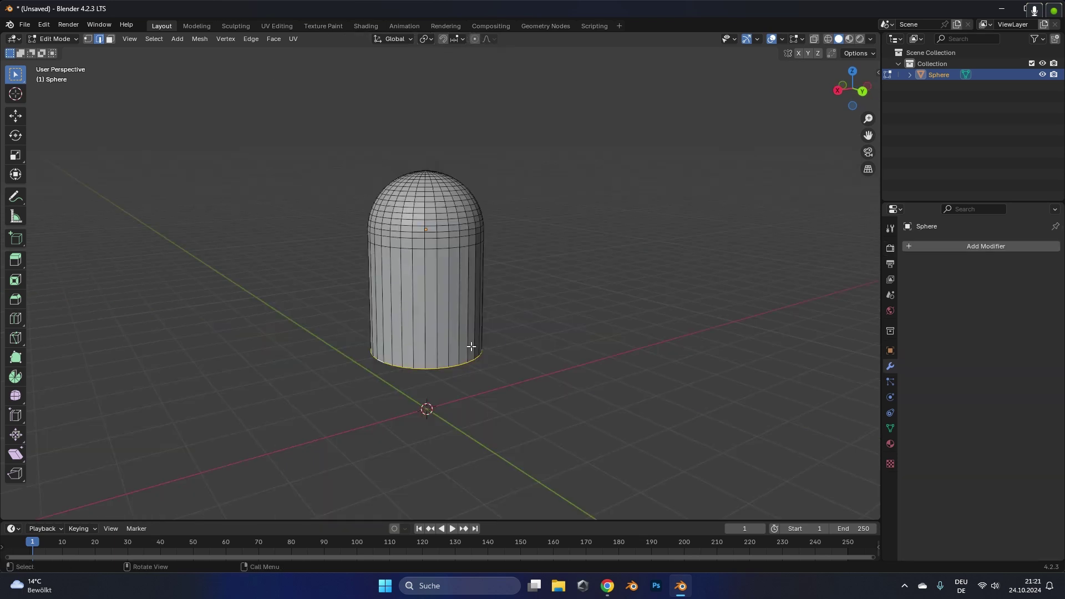
Step: Slide the half capsule's bottom edge loop upward by a factor of about 0.417
{"action": "key", "text": "g"}
{"action": "key", "text": "g"}
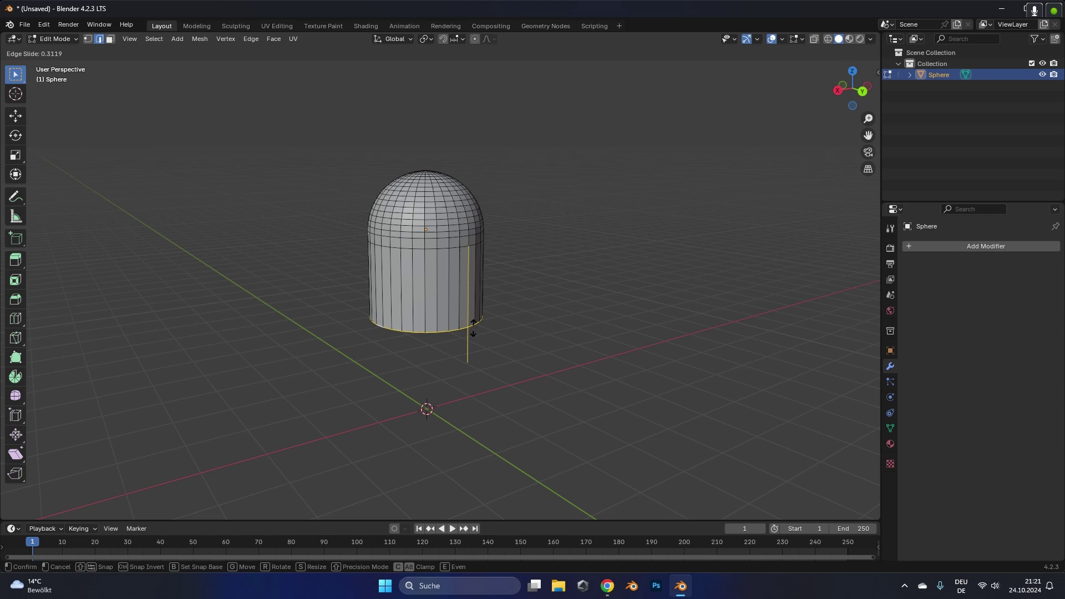
{"action": "left_click", "coordinate": [466, 330]}
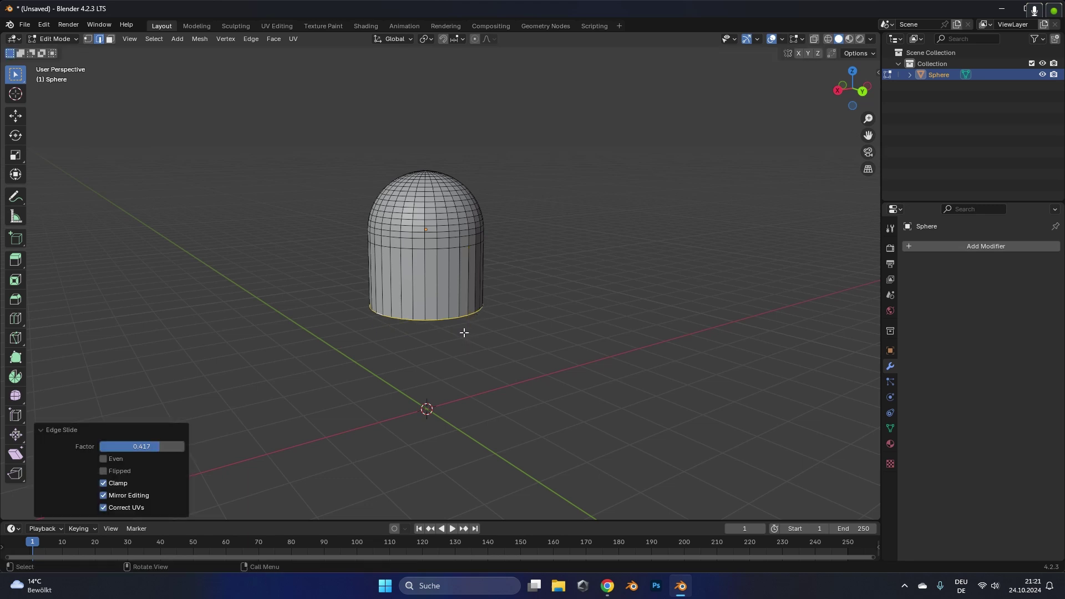
Step: Add six evenly spaced horizontal loop cuts to the straight wall below the dome, without sliding them
{"action": "key", "text": "KP_3"}
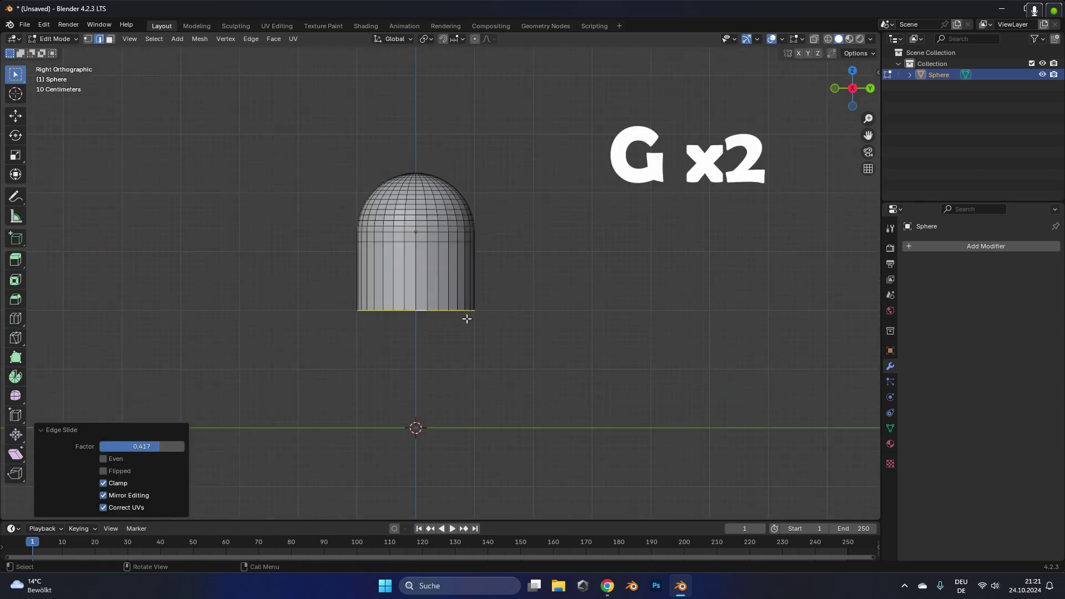
{"action": "scroll", "coordinate": [457, 314], "scroll_direction": "up", "scroll_amount": 2}
{"action": "key", "text": "ctrl+r"}
{"action": "scroll", "coordinate": [411, 272], "scroll_direction": "up", "scroll_amount": 1}
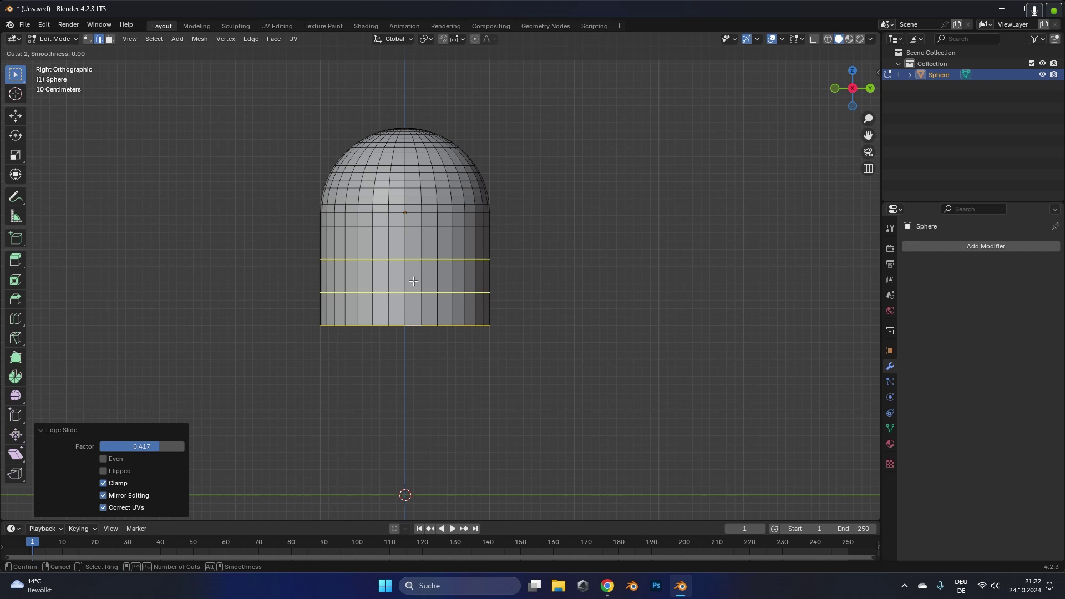
{"action": "scroll", "coordinate": [411, 272], "scroll_direction": "up", "scroll_amount": 1}
{"action": "scroll", "coordinate": [410, 272], "scroll_direction": "up", "scroll_amount": 4}
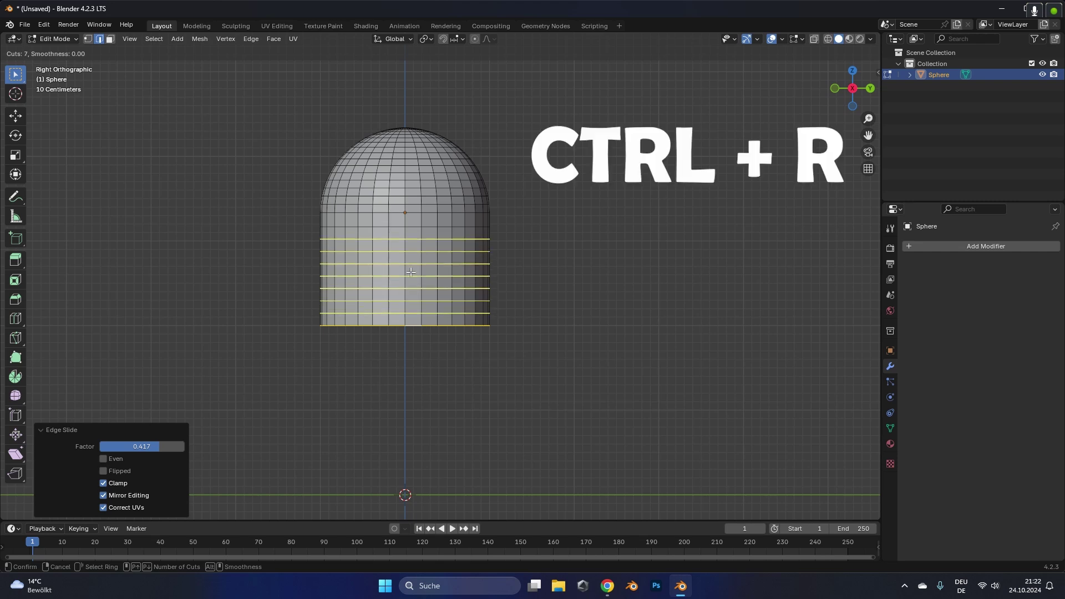
{"action": "scroll", "coordinate": [411, 272], "scroll_direction": "down", "scroll_amount": 1}
{"action": "left_click", "coordinate": [410, 272]}
{"action": "right_click", "coordinate": [411, 272]}
Step: Move the whole half-capsule mesh straight up along Z by about 1.51 m in Edit Mode
{"action": "key", "text": "Tab"}
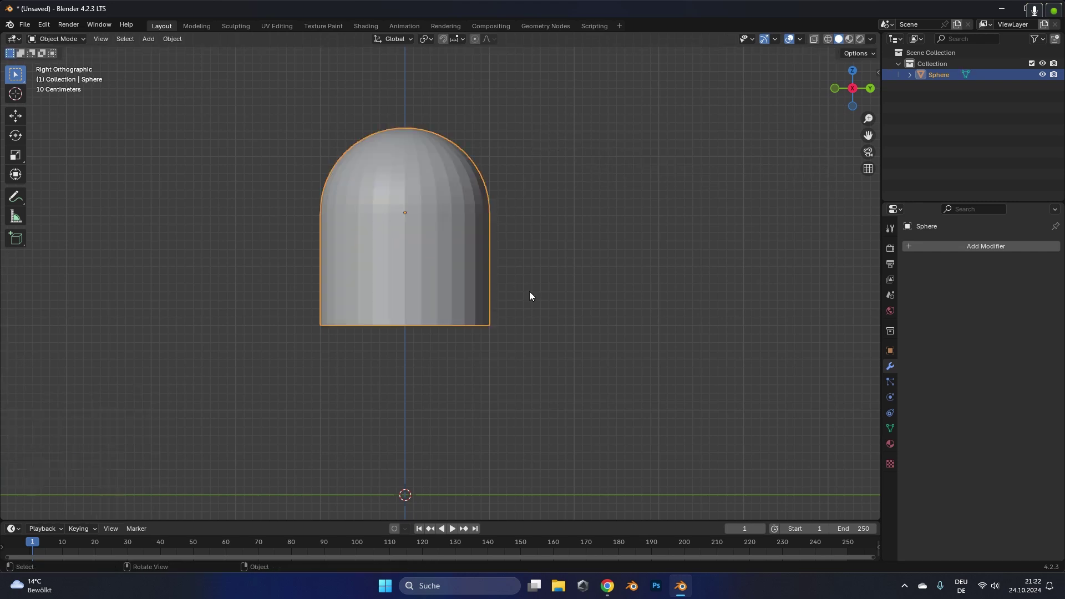
{"action": "key", "text": "Tab"}
{"action": "key", "text": "a"}
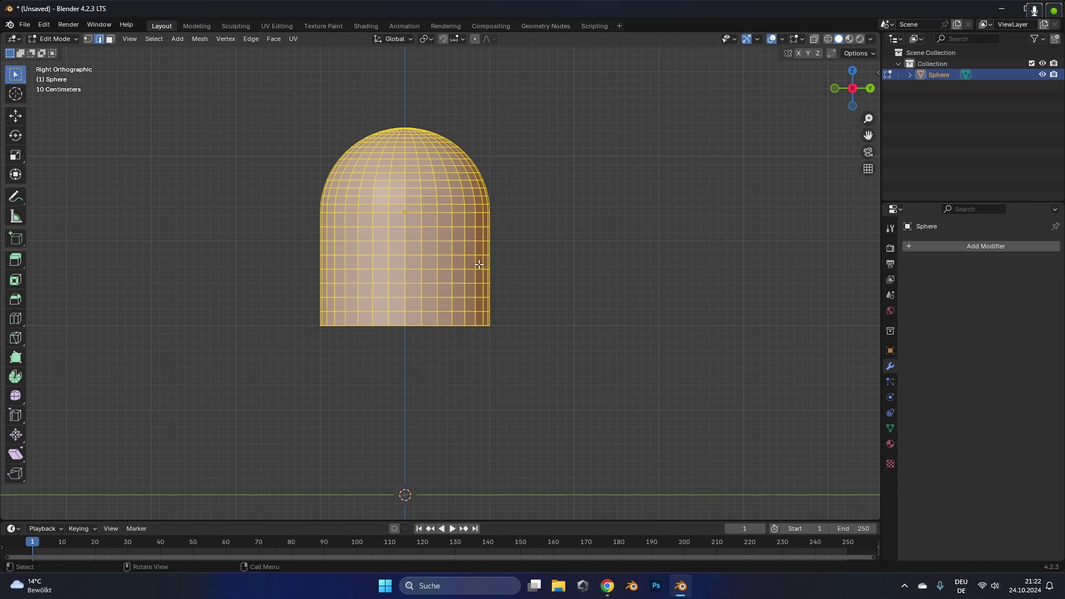
{"action": "key", "text": "g"}
{"action": "key", "text": "z"}
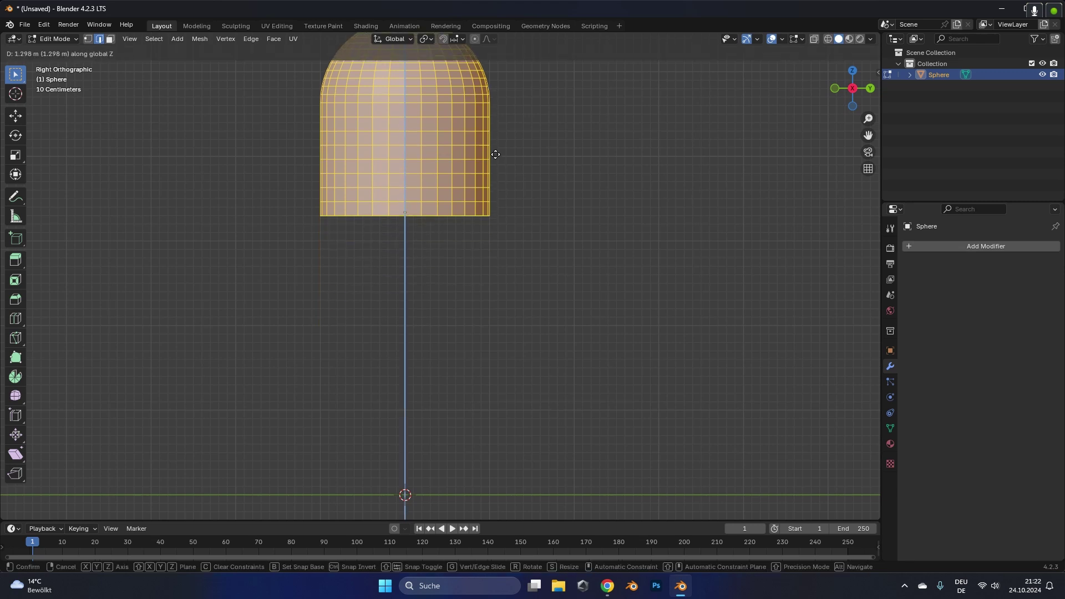
{"action": "left_click", "coordinate": [496, 136]}
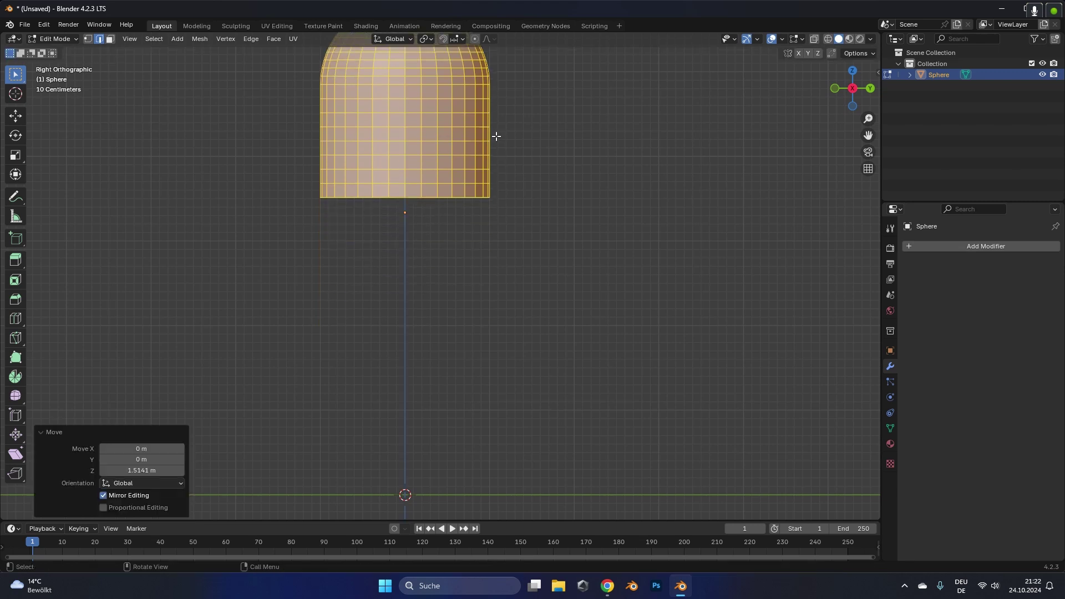
Step: Add a Mirror modifier to the half capsule and mirror it across the Z axis only
{"action": "left_click", "coordinate": [926, 245]}
{"action": "left_click", "coordinate": [926, 245]}
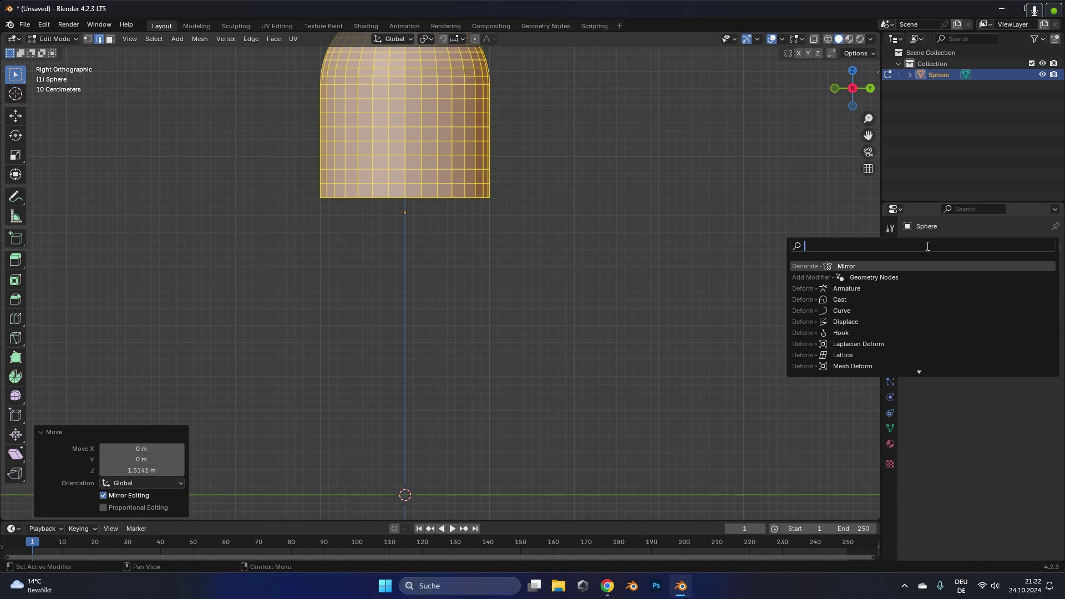
{"action": "left_click", "coordinate": [861, 266]}
{"action": "left_click", "coordinate": [1032, 281]}
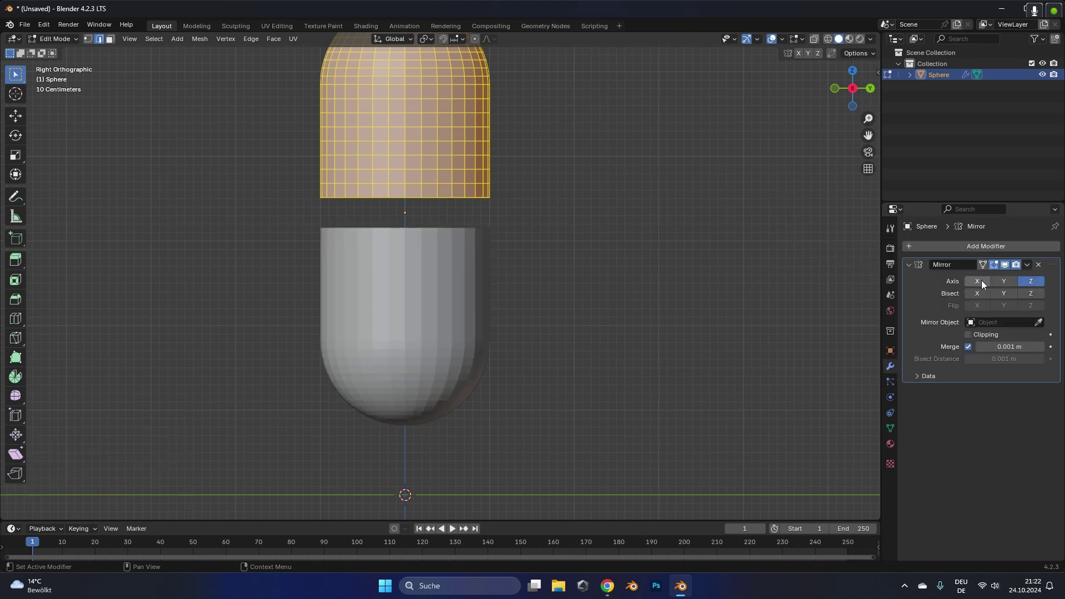
{"action": "left_click", "coordinate": [976, 281]}
Step: Lower the half-capsule mesh along Z by about 0.105 m to narrow the gap to its mirrored copy
{"action": "key", "text": "g"}
{"action": "key", "text": "z"}
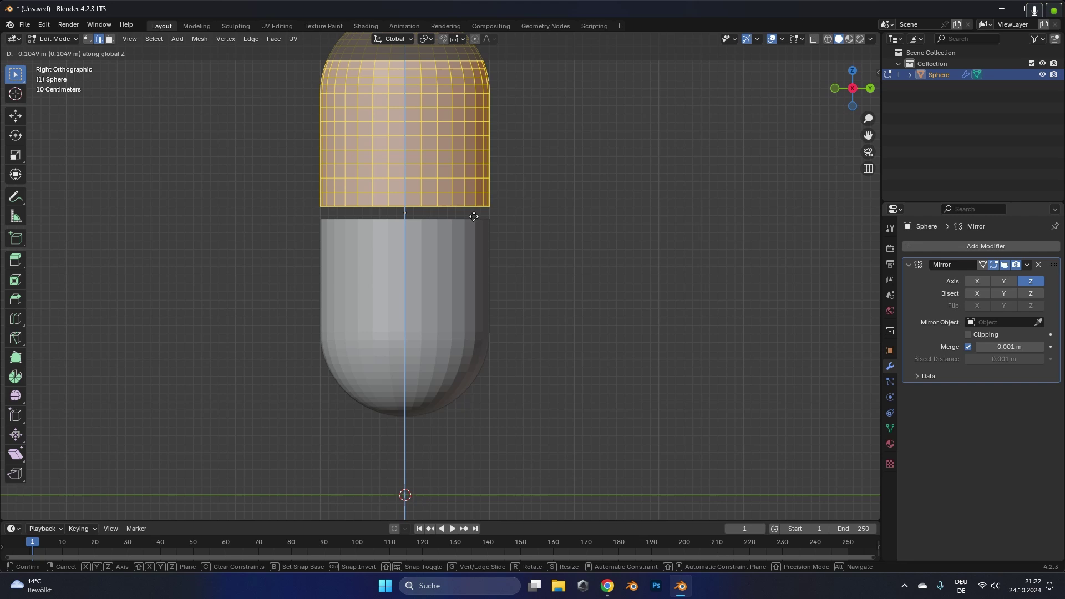
{"action": "left_click", "coordinate": [474, 217]}
{"action": "key", "text": "Tab"}
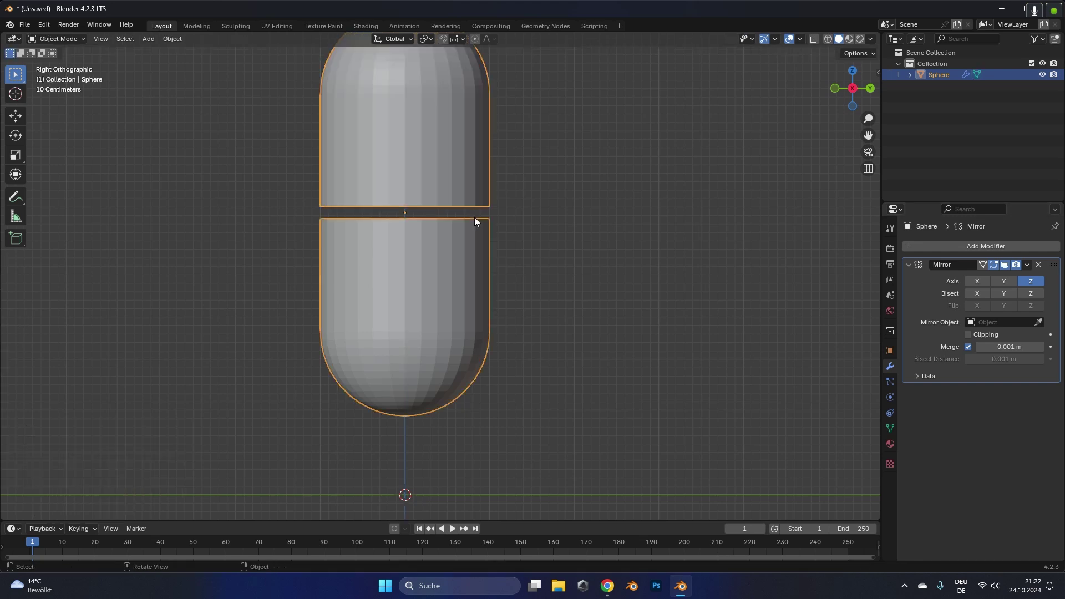
Step: Apply the Mirror modifier so both capsule halves become real mesh
{"action": "scroll", "coordinate": [474, 216], "scroll_direction": "up", "scroll_amount": 3}
{"action": "scroll", "coordinate": [474, 214], "scroll_direction": "down", "scroll_amount": 1}
{"action": "scroll", "coordinate": [475, 214], "scroll_direction": "up", "scroll_amount": 1}
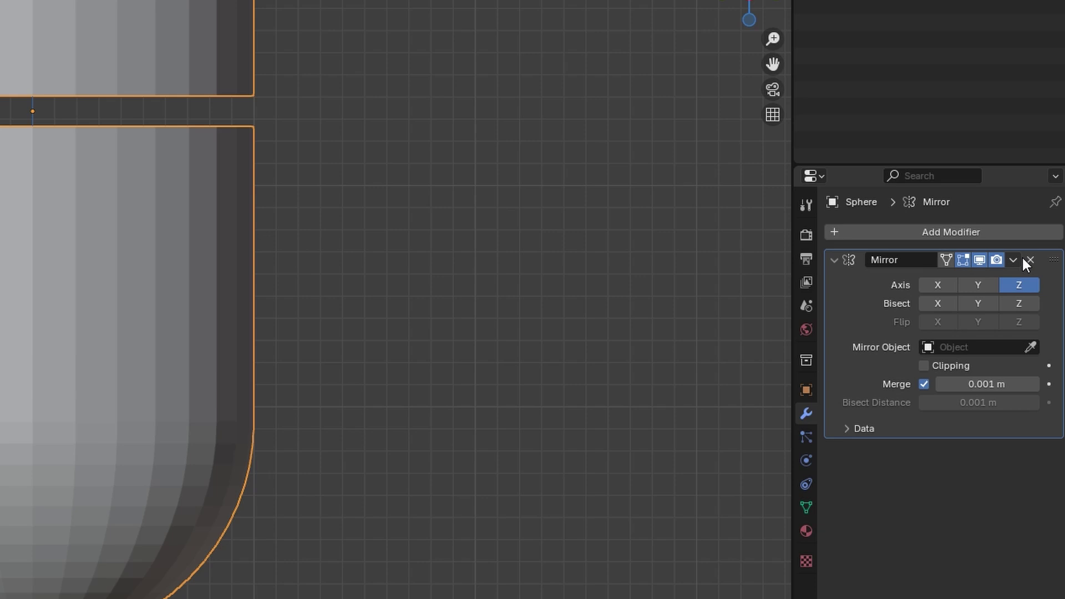
{"action": "left_click", "coordinate": [1026, 266]}
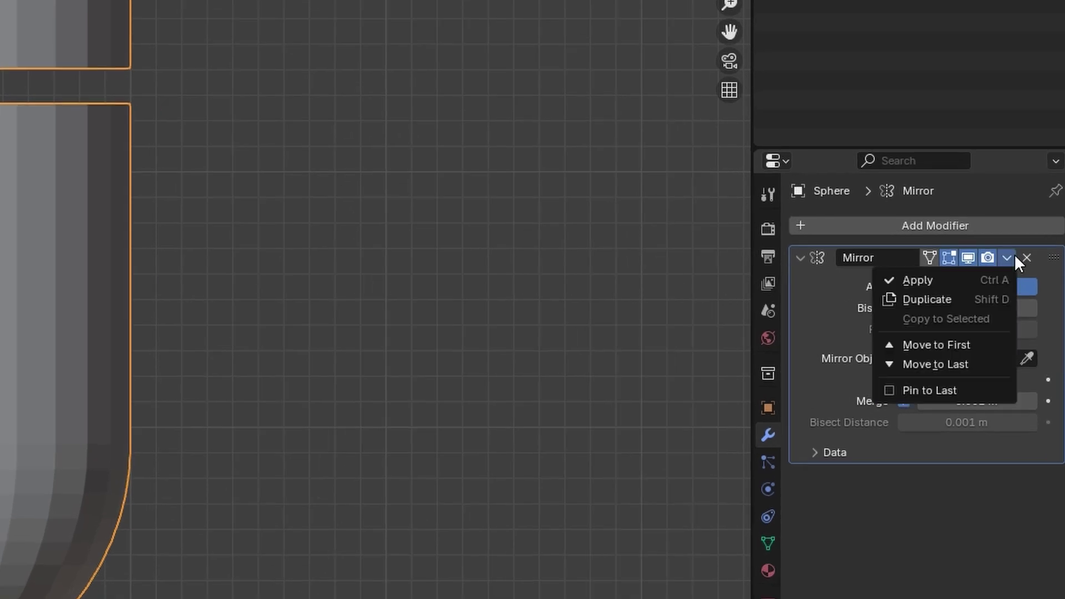
{"action": "left_click", "coordinate": [966, 283]}
Step: Select the two open edge loops facing each other between the capsule halves and bridge them
{"action": "key", "text": "Tab"}
{"action": "left_click", "coordinate": [427, 218], "text": "alt"}
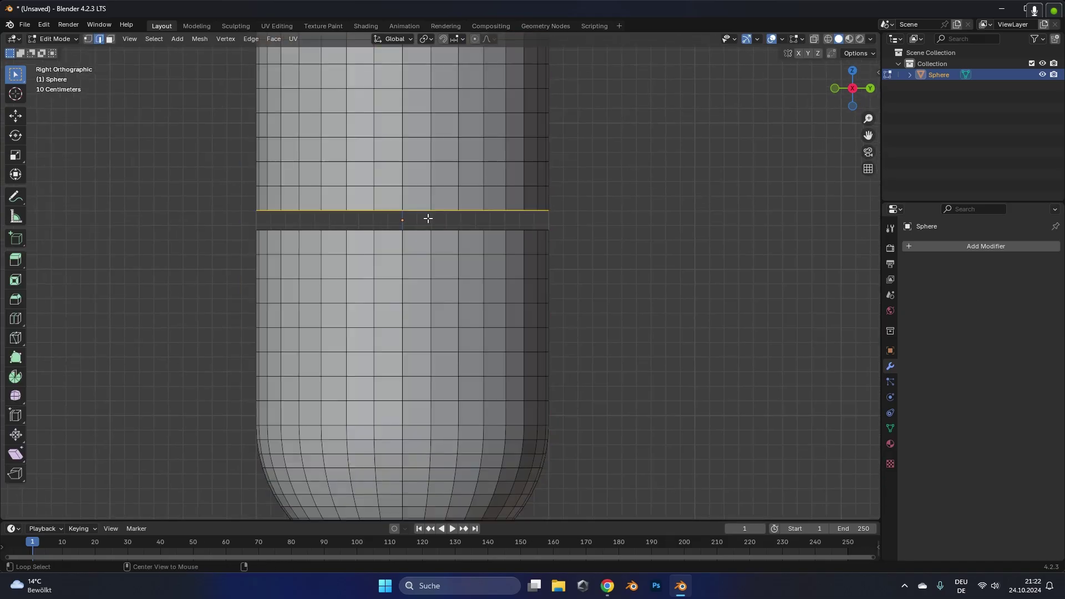
{"action": "left_click", "coordinate": [438, 222], "text": "alt+shift"}
{"action": "middle_click_drag", "start_coordinate": [442, 219], "coordinate": [577, 226]}
{"action": "right_click", "coordinate": [577, 226]}
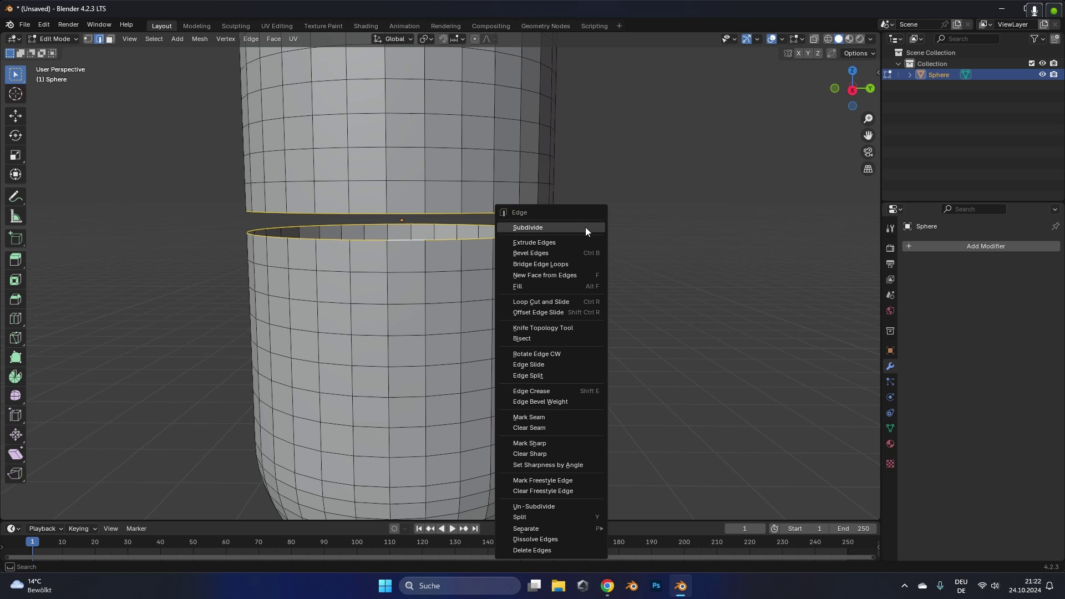
{"action": "left_click", "coordinate": [561, 264]}
{"action": "left_click", "coordinate": [588, 224]}
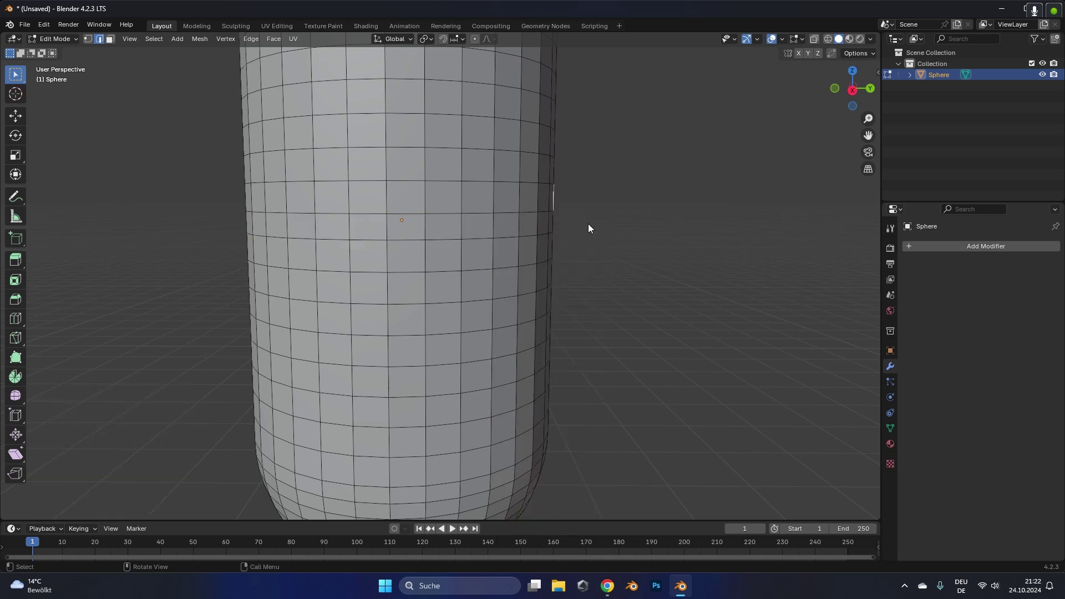
{"action": "key", "text": "Tab"}
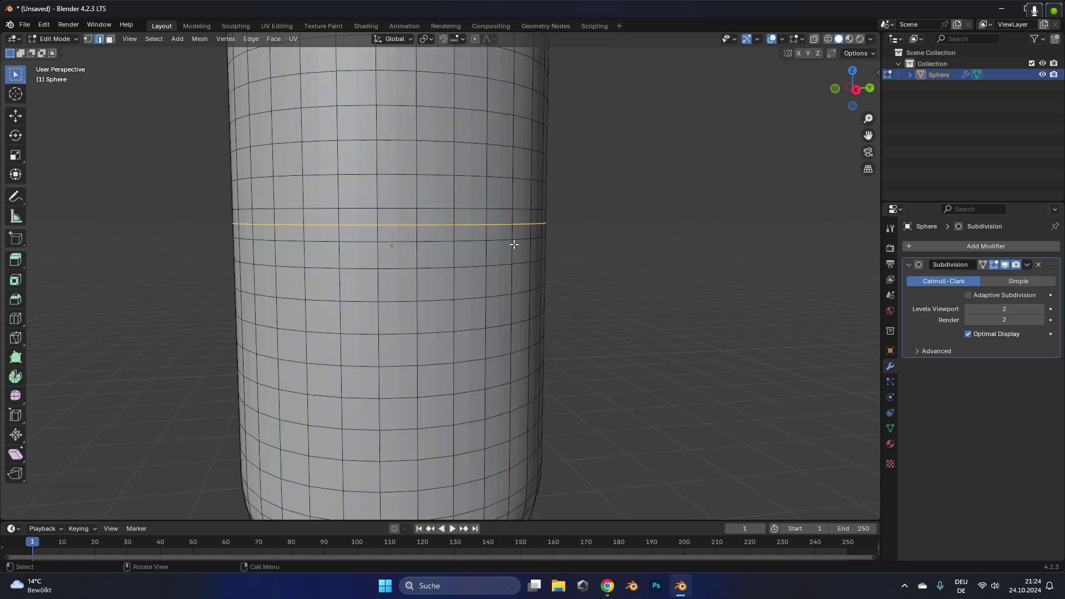
Step: Add one horizontal loop cut around the capsule near its middle, without sliding it
{"action": "scroll", "coordinate": [514, 244], "scroll_direction": "up", "scroll_amount": 5}
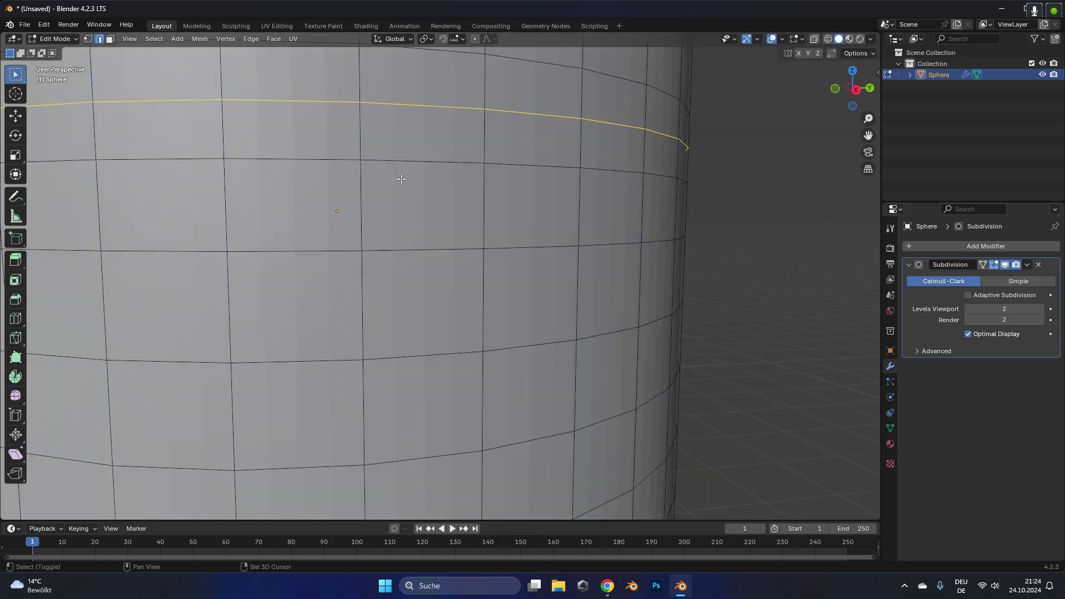
{"action": "middle_click_drag", "start_coordinate": [401, 179], "coordinate": [447, 242], "text": "shift"}
{"action": "key", "text": "ctrl+r"}
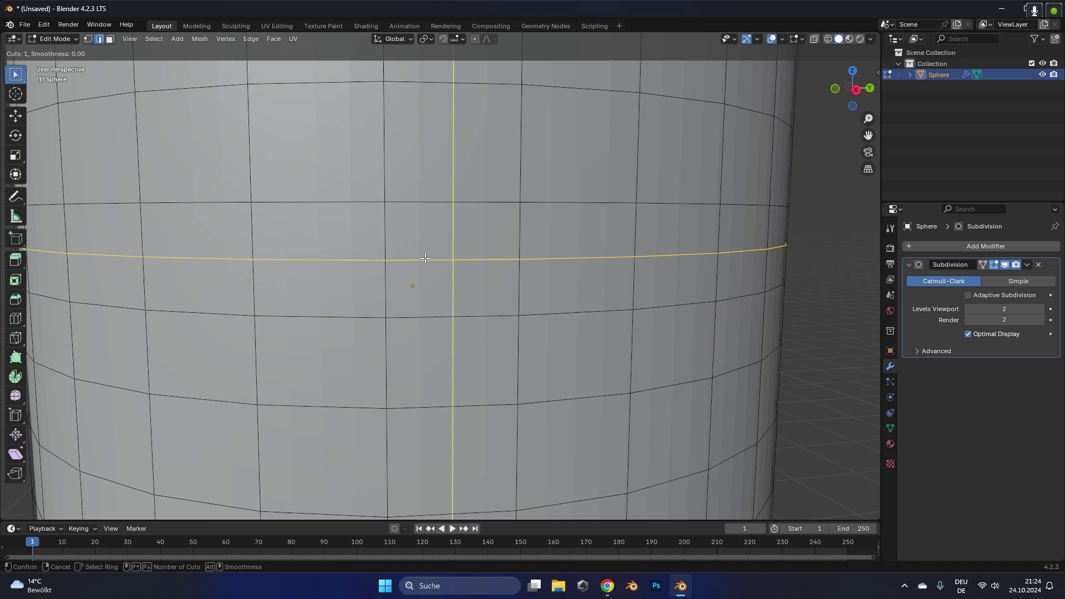
{"action": "left_click", "coordinate": [425, 257]}
{"action": "right_click", "coordinate": [453, 261]}
Step: Bevel the new middle edge loop with 2 segments and a width of about 0.0146 m
{"action": "key", "text": "ctrl+b"}
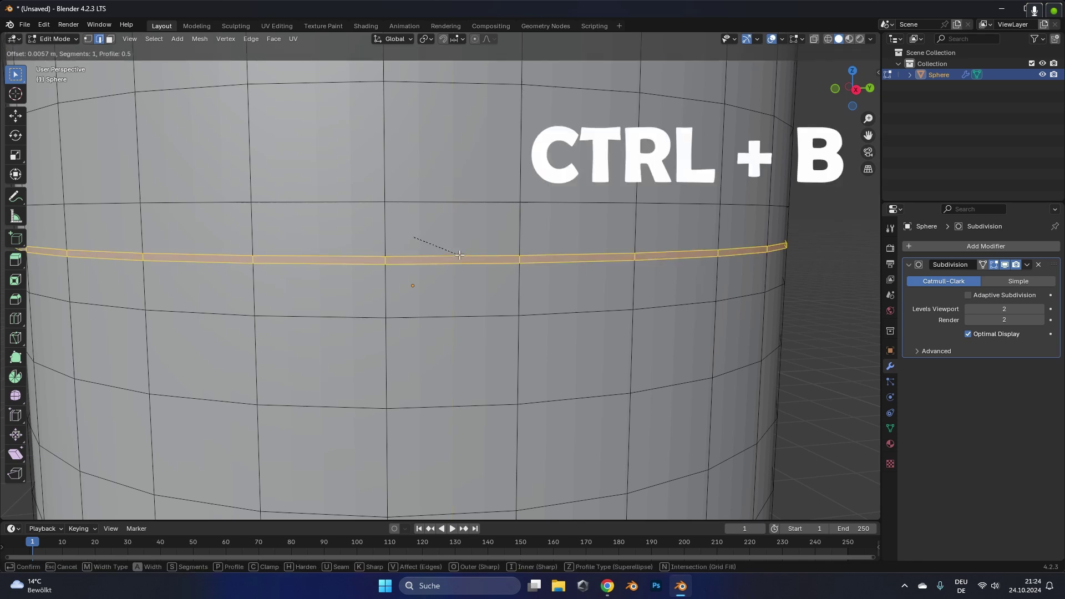
{"action": "scroll", "coordinate": [463, 257], "scroll_direction": "up", "scroll_amount": 1}
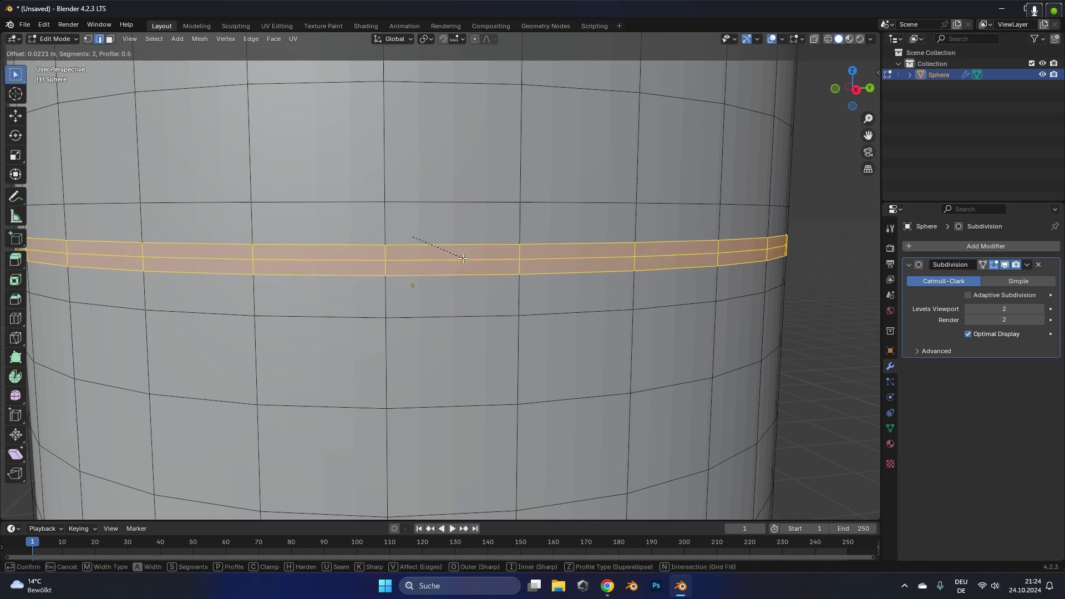
{"action": "left_click", "coordinate": [461, 257]}
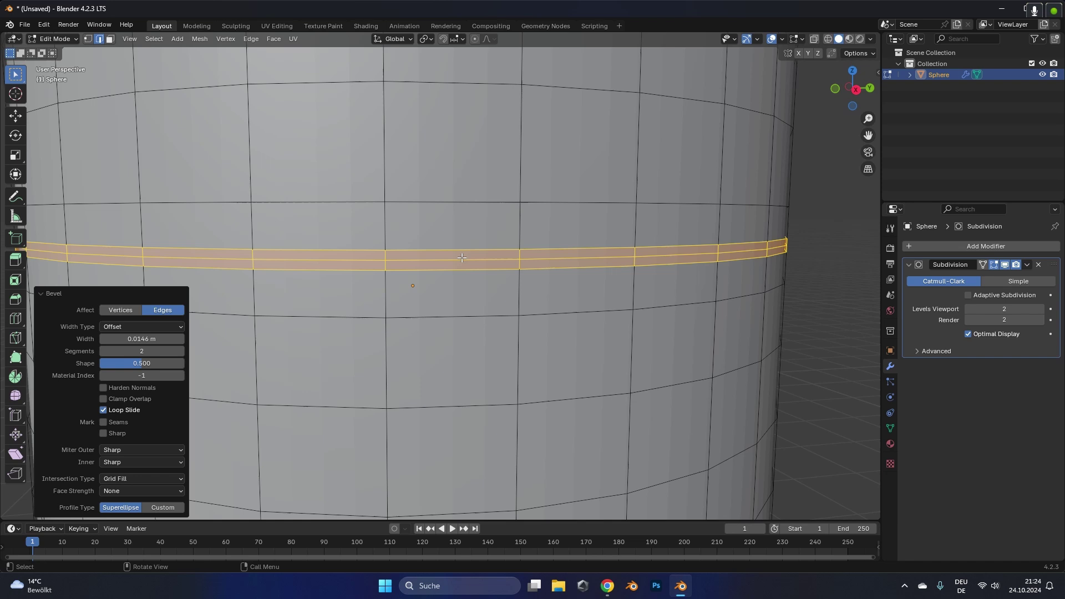
Step: Scale the bevel's centre edge loop inward to about 0.97 to form a seam groove around the capsule
{"action": "key", "text": "s"}
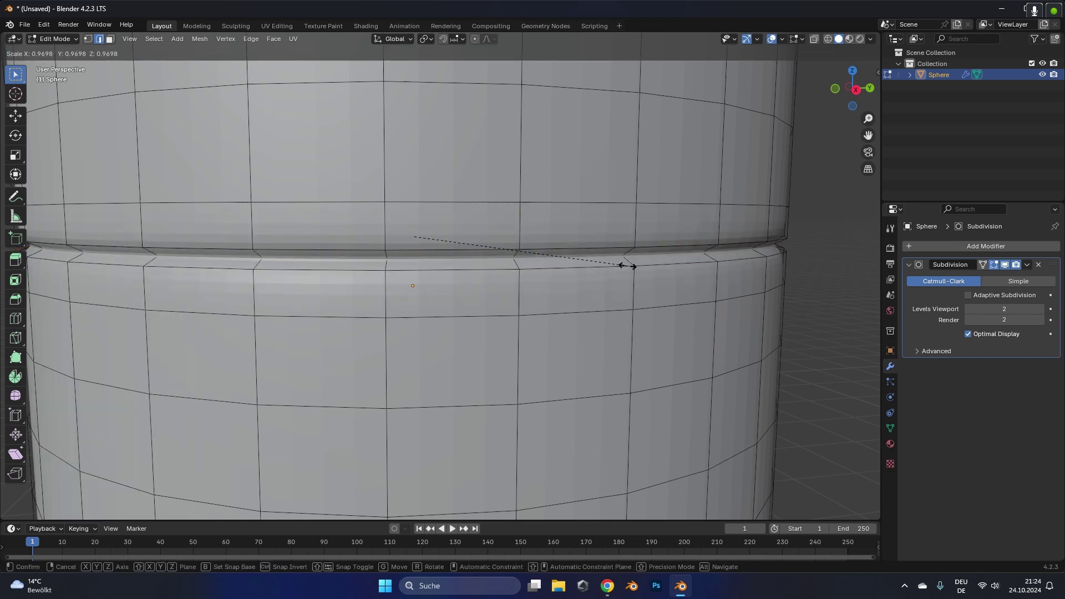
{"action": "left_click", "coordinate": [627, 265]}
{"action": "key", "text": "Tab"}
{"action": "scroll", "coordinate": [637, 269], "scroll_direction": "down", "scroll_amount": 5}
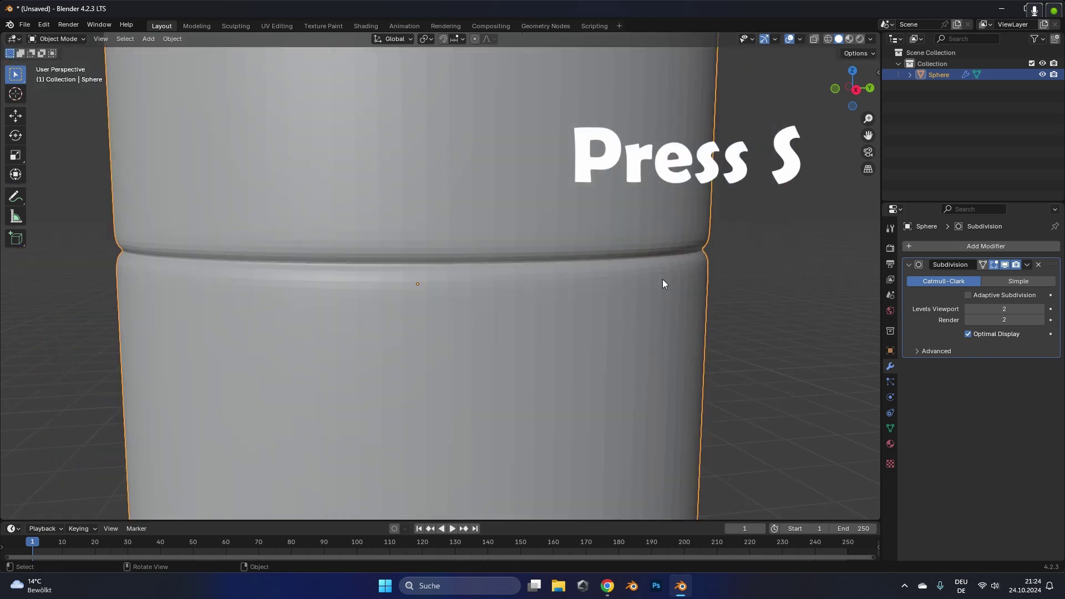
{"action": "left_click", "coordinate": [667, 275]}
{"action": "scroll", "coordinate": [667, 275], "scroll_direction": "down", "scroll_amount": 6}
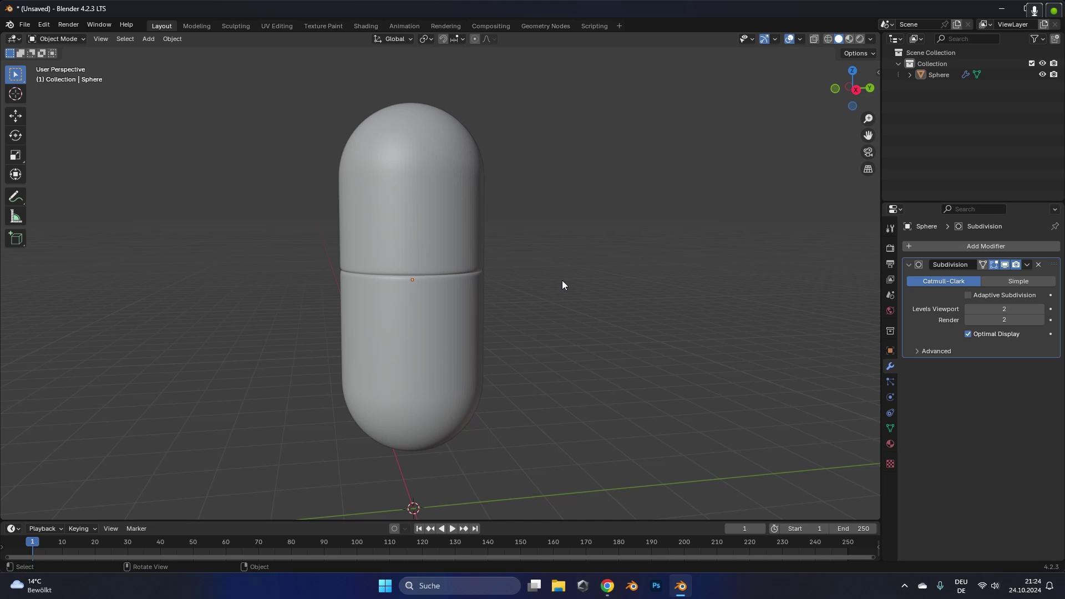
Step: Select the capsule's upper half down to the seam groove in right view with X-ray enabled
{"action": "key", "text": "KP_3"}
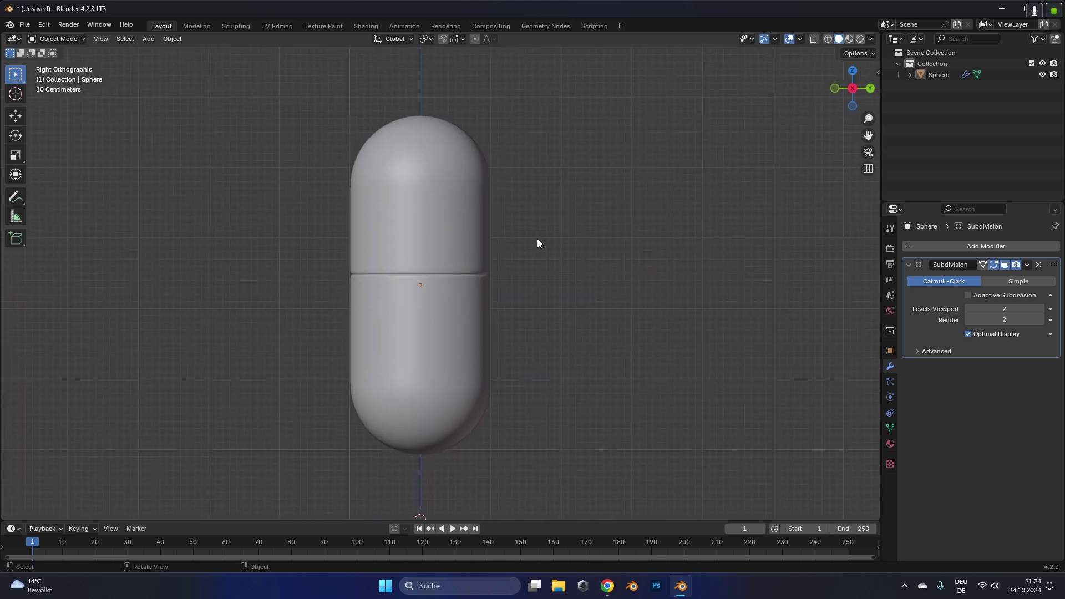
{"action": "key", "text": "Tab"}
{"action": "left_click", "coordinate": [820, 38]}
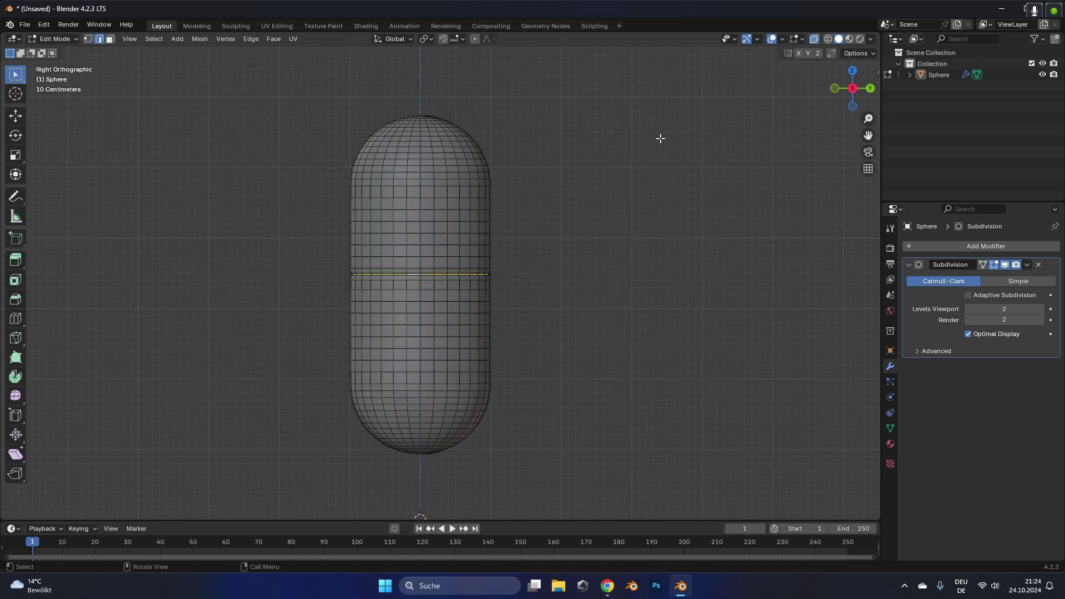
{"action": "left_click_drag", "start_coordinate": [271, 95], "coordinate": [538, 272]}
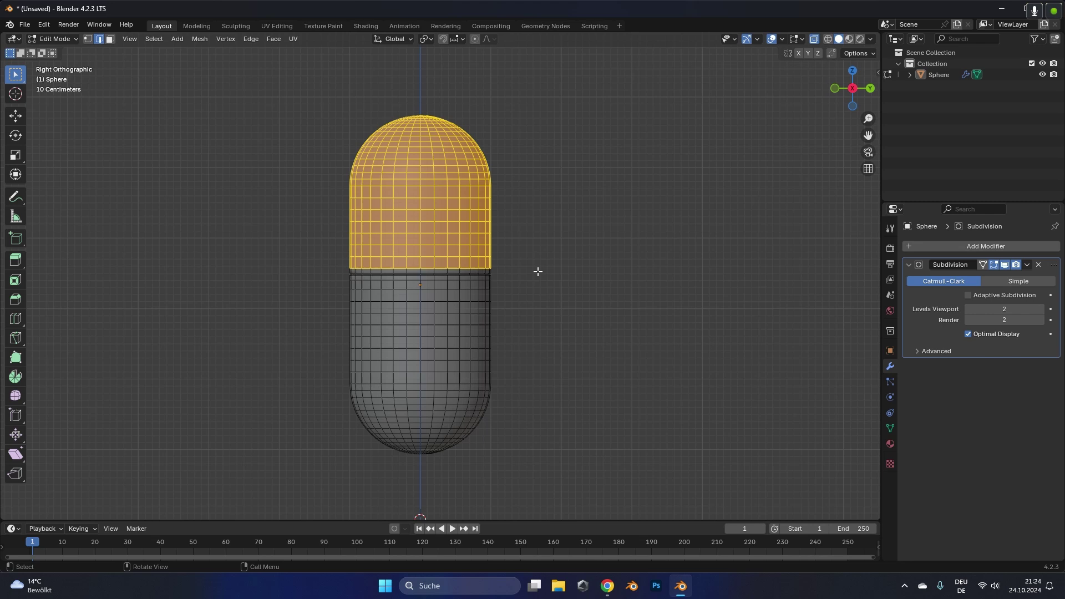
{"action": "left_click_drag", "start_coordinate": [303, 103], "coordinate": [501, 275]}
{"action": "scroll", "coordinate": [502, 274], "scroll_direction": "up", "scroll_amount": 1}
{"action": "scroll", "coordinate": [502, 274], "scroll_direction": "up", "scroll_amount": 6}
Step: Create a new material for the capsule and name it Top
{"action": "left_click", "coordinate": [890, 444]}
{"action": "left_click", "coordinate": [985, 308]}
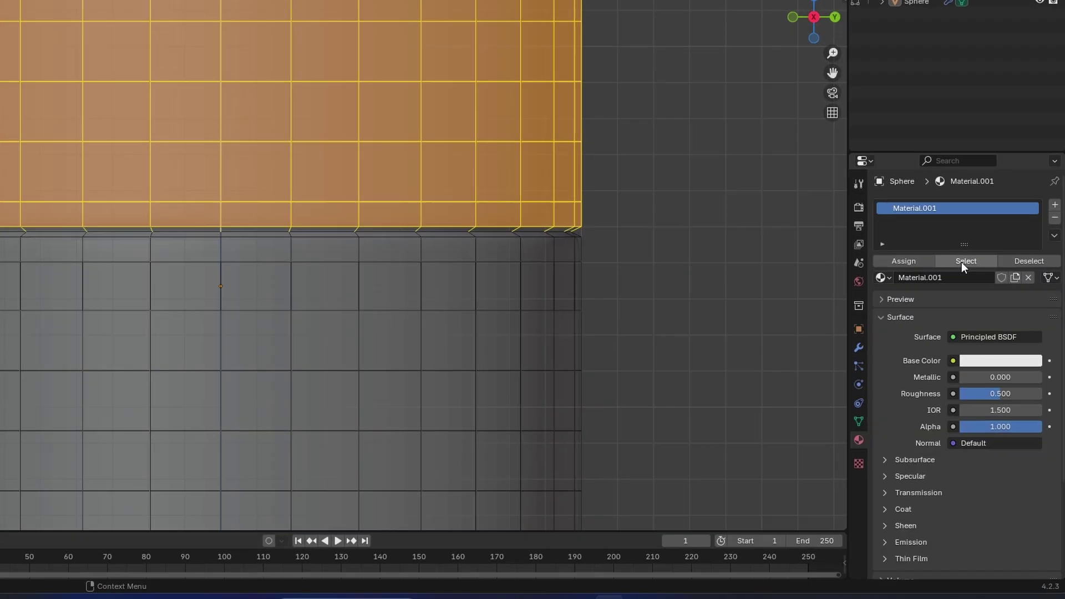
{"action": "double_click", "coordinate": [950, 249]}
{"action": "type", "text": "Top"}
{"action": "key", "text": "Return"}
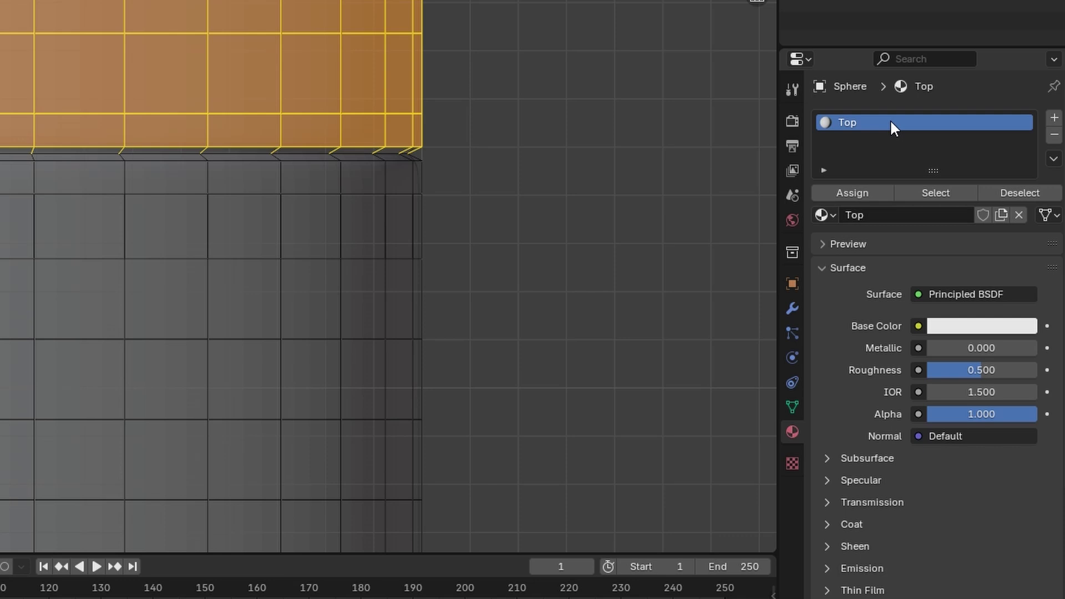
Step: Set the Top material's base color to black and display the viewport in Material Preview
{"action": "left_click", "coordinate": [953, 320]}
{"action": "left_click_drag", "start_coordinate": [1022, 138], "coordinate": [1022, 203]}
{"action": "left_click", "coordinate": [871, 194]}
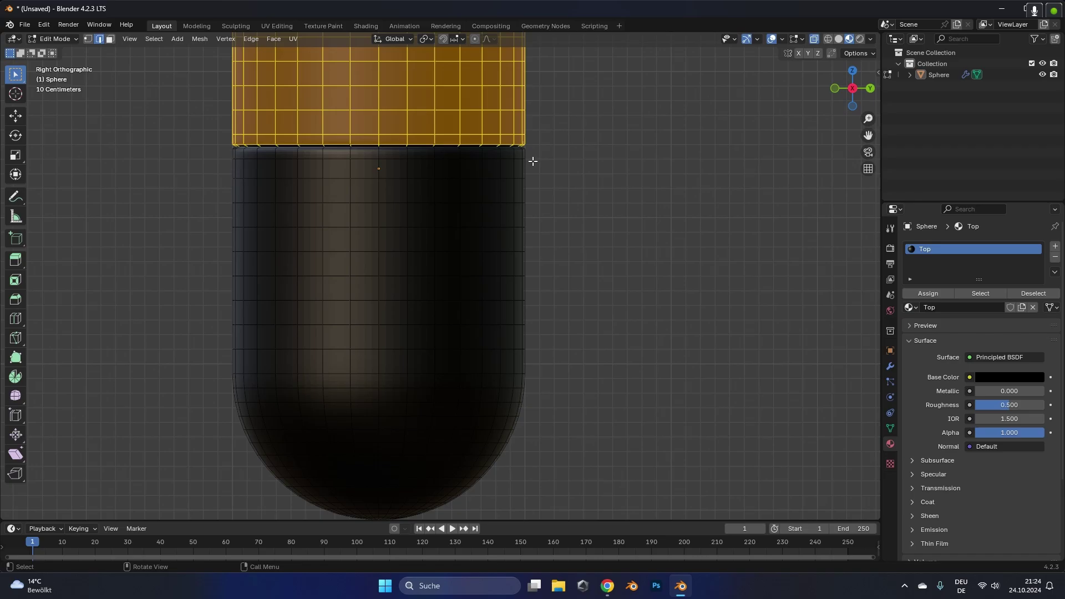
Step: Invert the selection to the capsule's lower half and assign a new second material to it
{"action": "key", "text": "ctrl+i"}
{"action": "key", "text": "ctrl+i"}
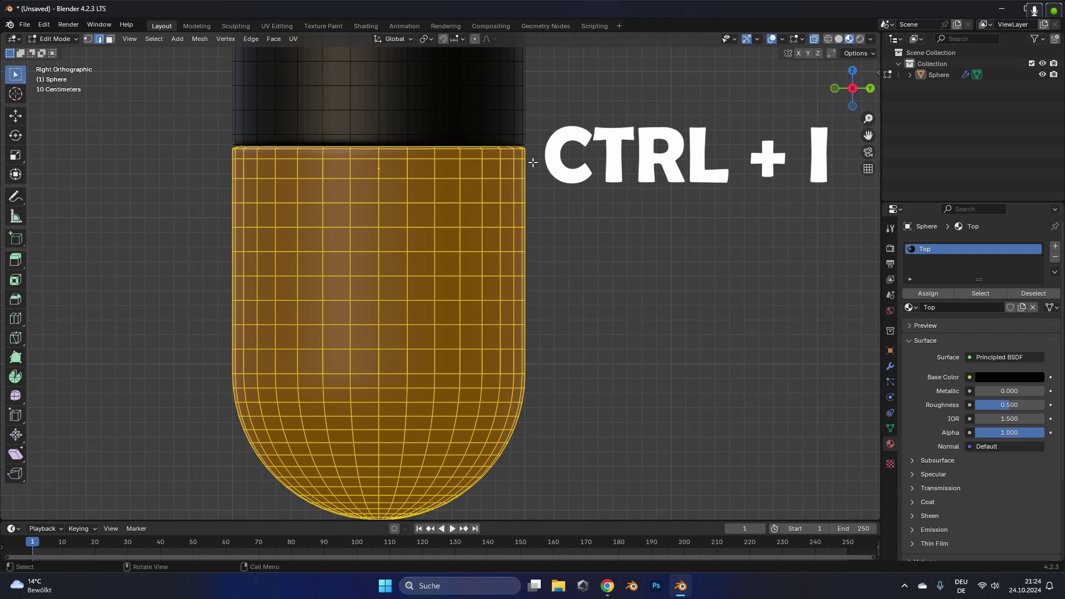
{"action": "left_click", "coordinate": [1055, 246]}
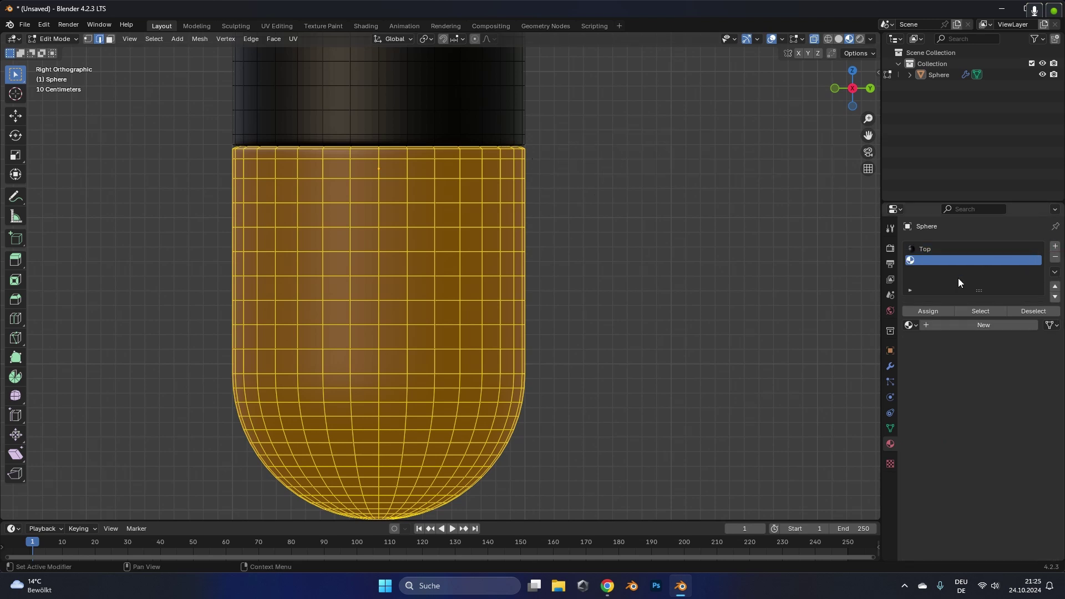
{"action": "left_click", "coordinate": [928, 311]}
{"action": "left_click", "coordinate": [944, 326]}
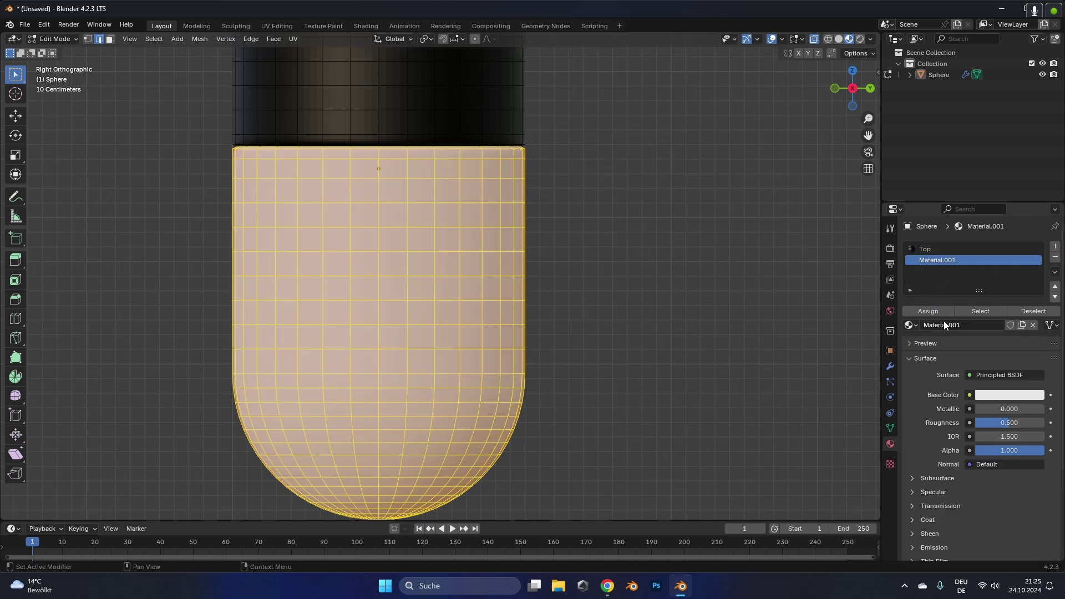
Step: Rename the lower half's material Bottom and return to Object Mode
{"action": "left_click", "coordinate": [945, 324]}
{"action": "type", "text": "Bottom"}
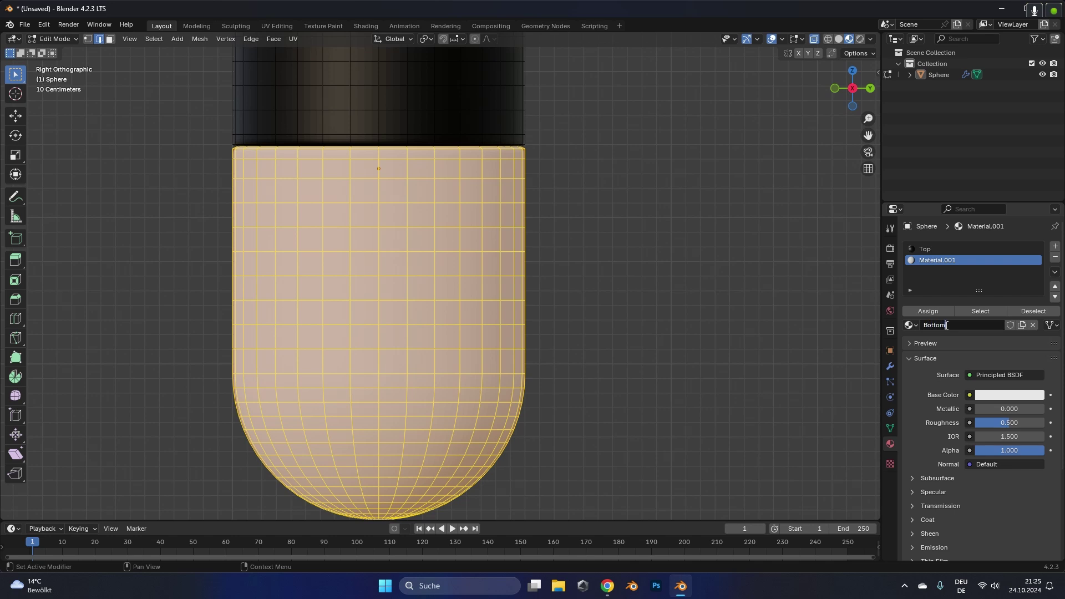
{"action": "key", "text": "Return"}
{"action": "key", "text": "Tab"}
{"action": "scroll", "coordinate": [544, 212], "scroll_direction": "down", "scroll_amount": 2}
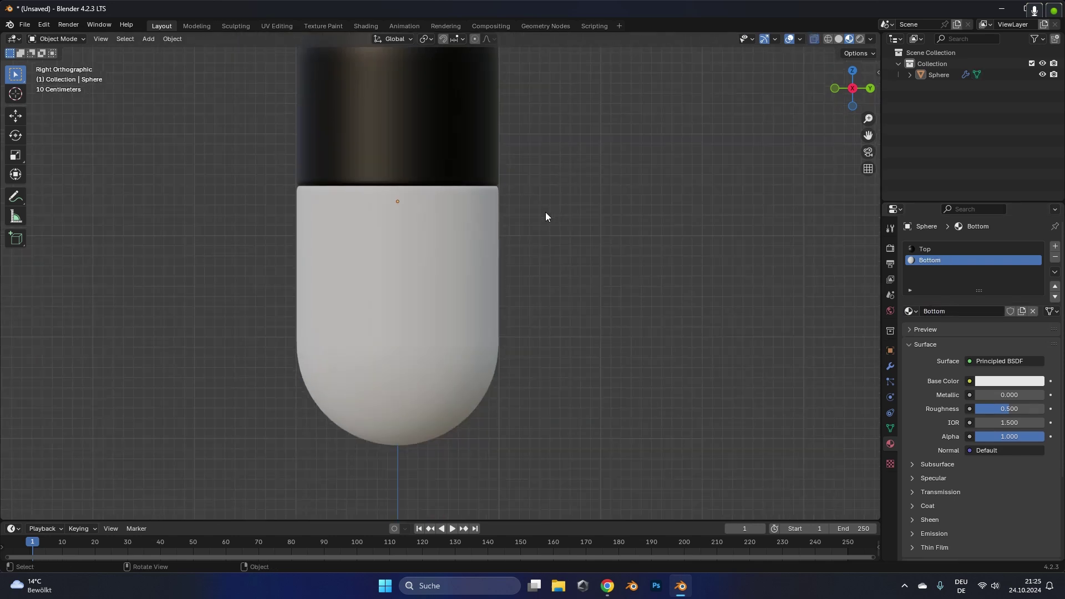
Step: Split the 3D viewport into two side-by-side areas and change the new area to the UV Editor
{"action": "middle_click_drag", "start_coordinate": [546, 216], "coordinate": [463, 222]}
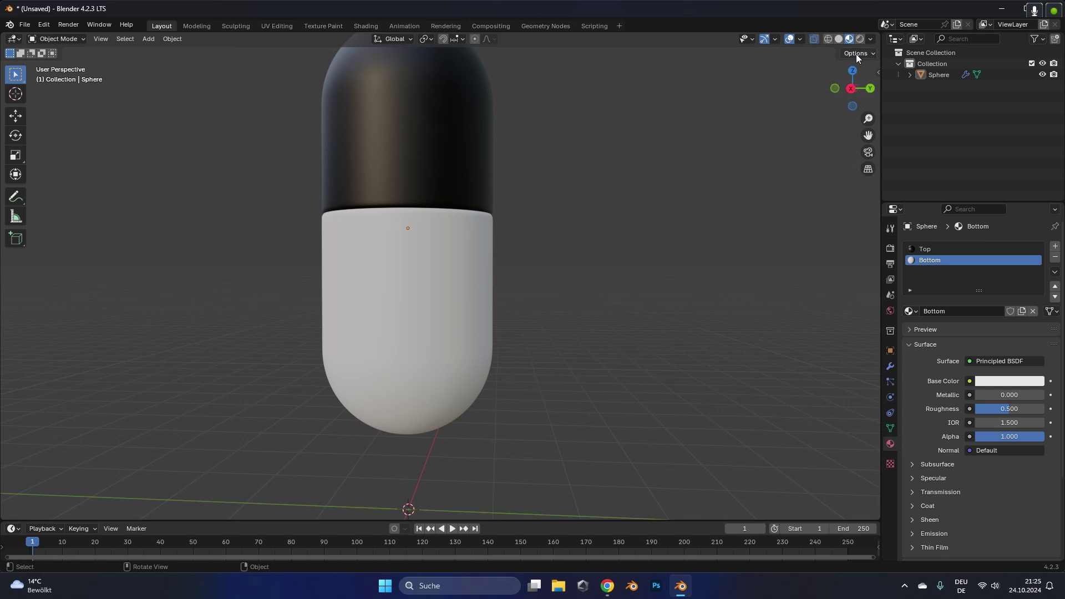
{"action": "left_click_drag", "start_coordinate": [871, 32], "coordinate": [578, 73]}
{"action": "left_click", "coordinate": [594, 38]}
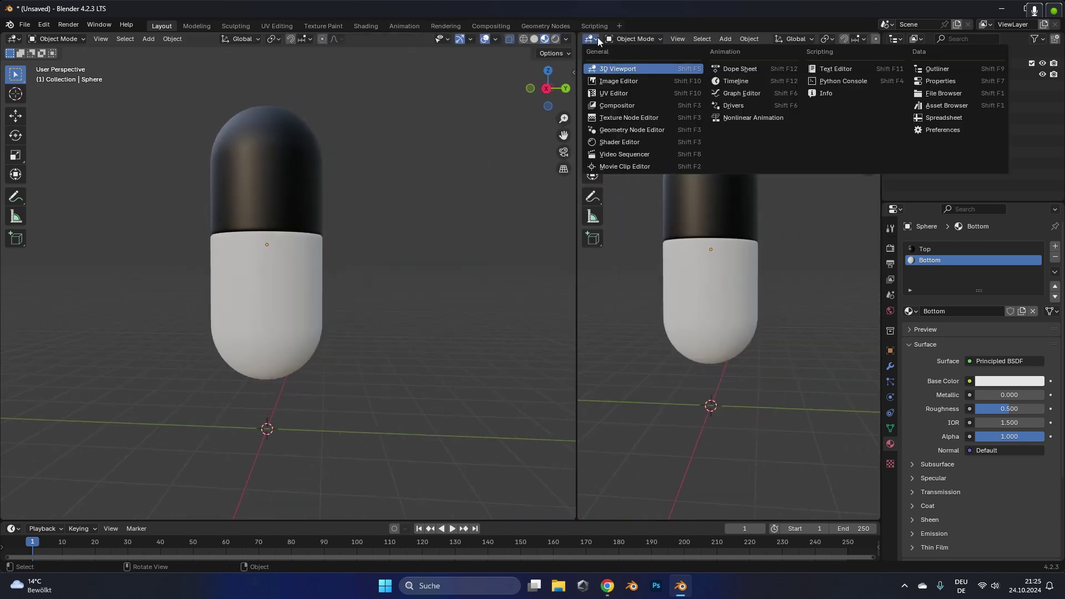
{"action": "left_click", "coordinate": [617, 81]}
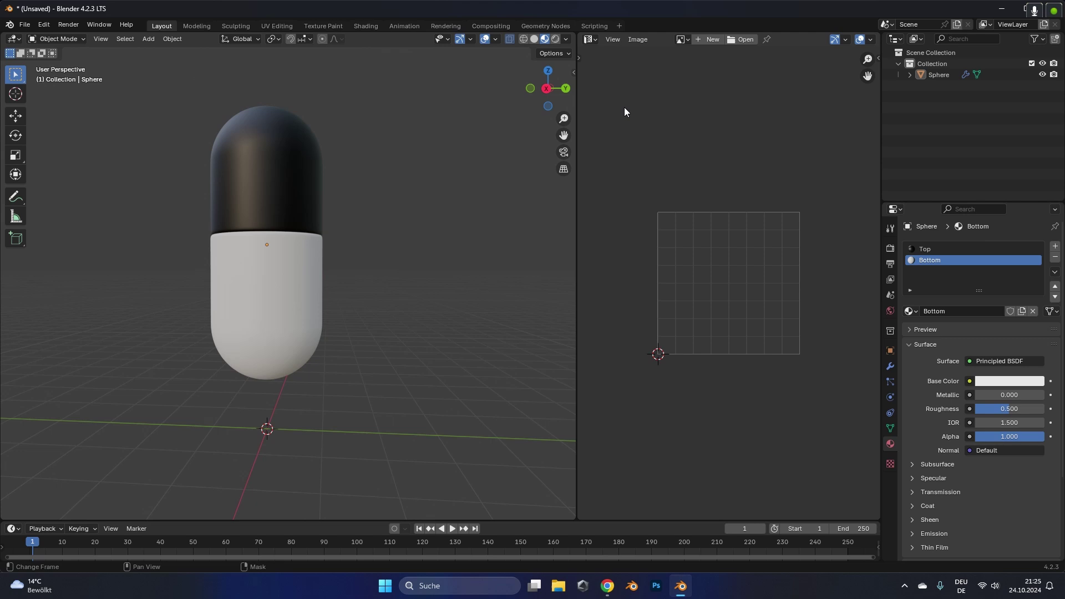
Step: Enter Edit Mode on the capsule and mark the lengthwise edge loop opposite the existing seam as a second seam
{"action": "left_click", "coordinate": [318, 273]}
{"action": "key", "text": "Tab"}
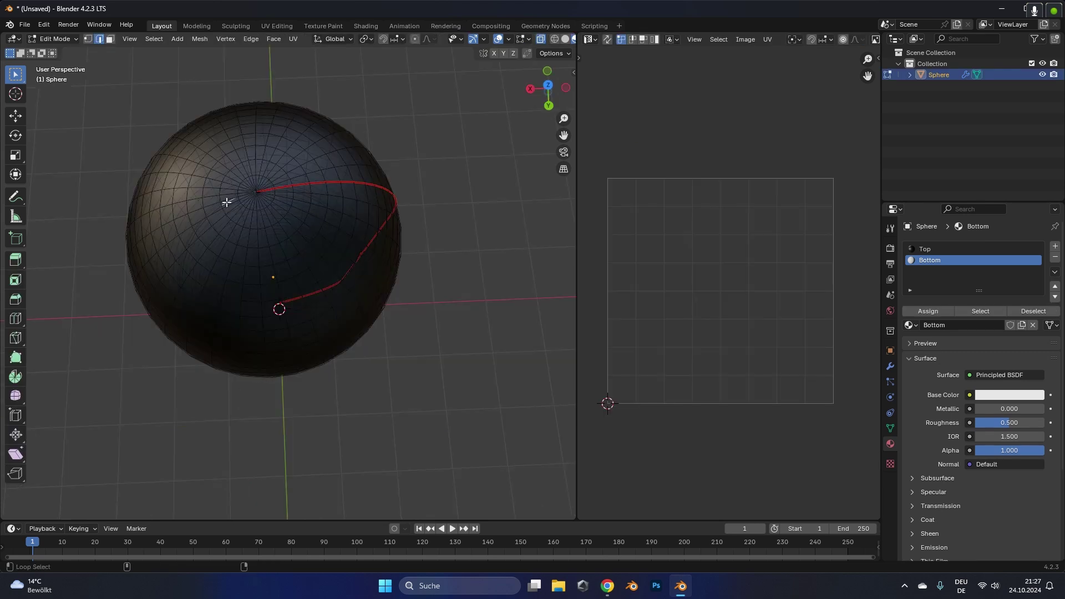
{"action": "left_click", "coordinate": [226, 202], "text": "alt"}
{"action": "left_click", "coordinate": [233, 205], "text": "alt+shift"}
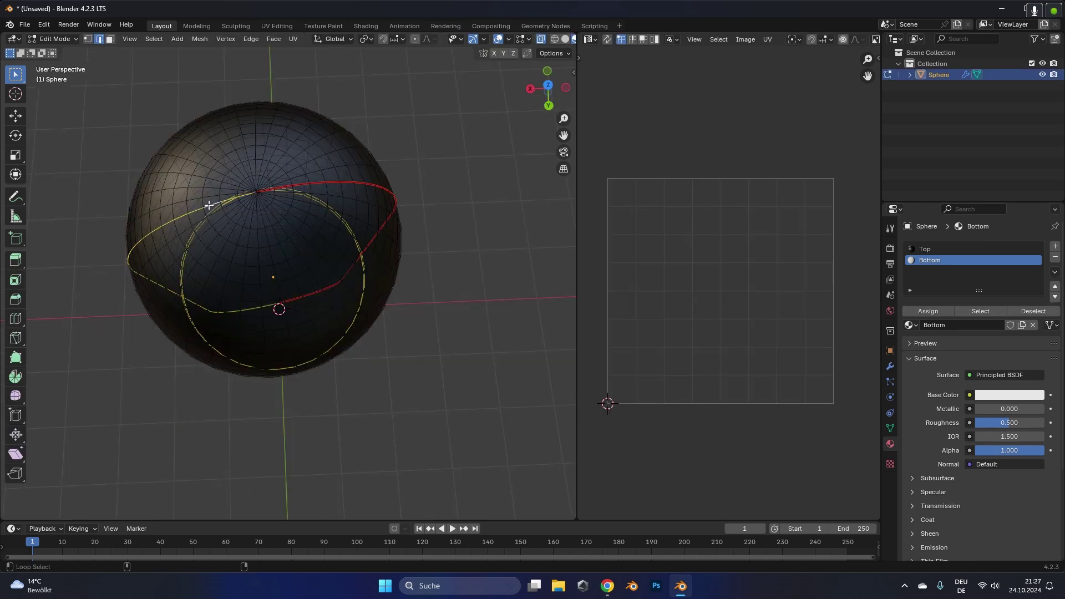
{"action": "middle_click_drag", "start_coordinate": [299, 207], "coordinate": [303, 200]}
{"action": "left_click", "coordinate": [406, 107]}
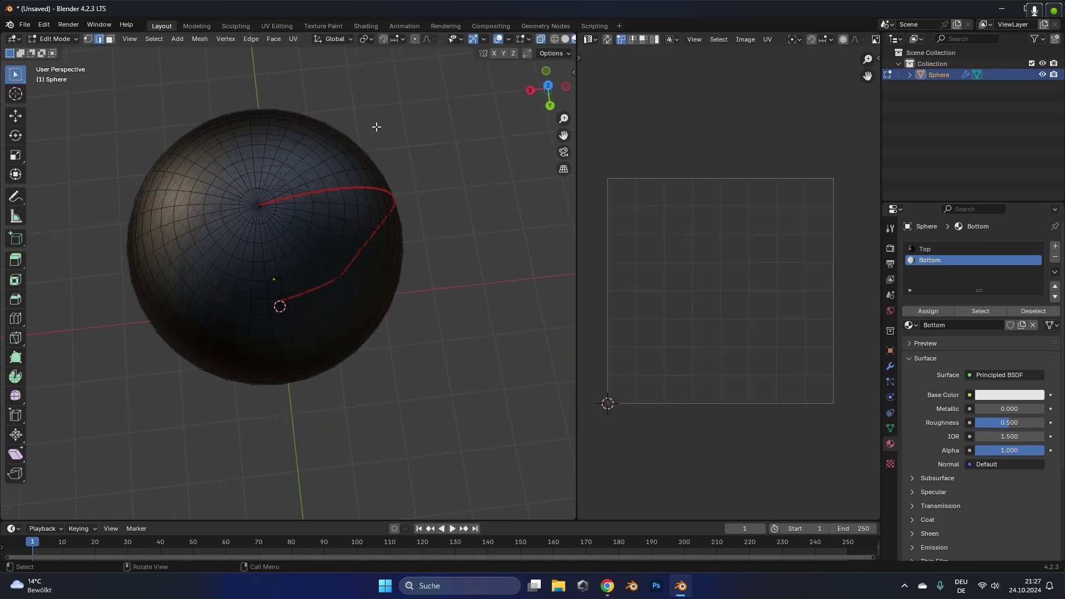
{"action": "left_click", "coordinate": [209, 221], "text": "alt"}
{"action": "key", "text": "ctrl+e"}
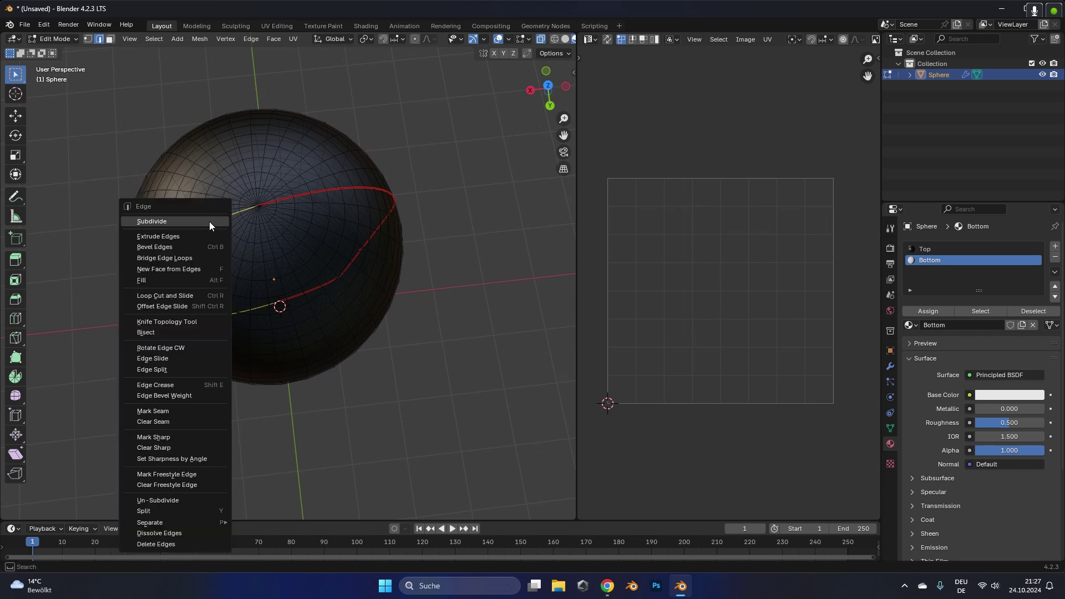
{"action": "left_click", "coordinate": [228, 411]}
{"action": "key", "text": "u"}
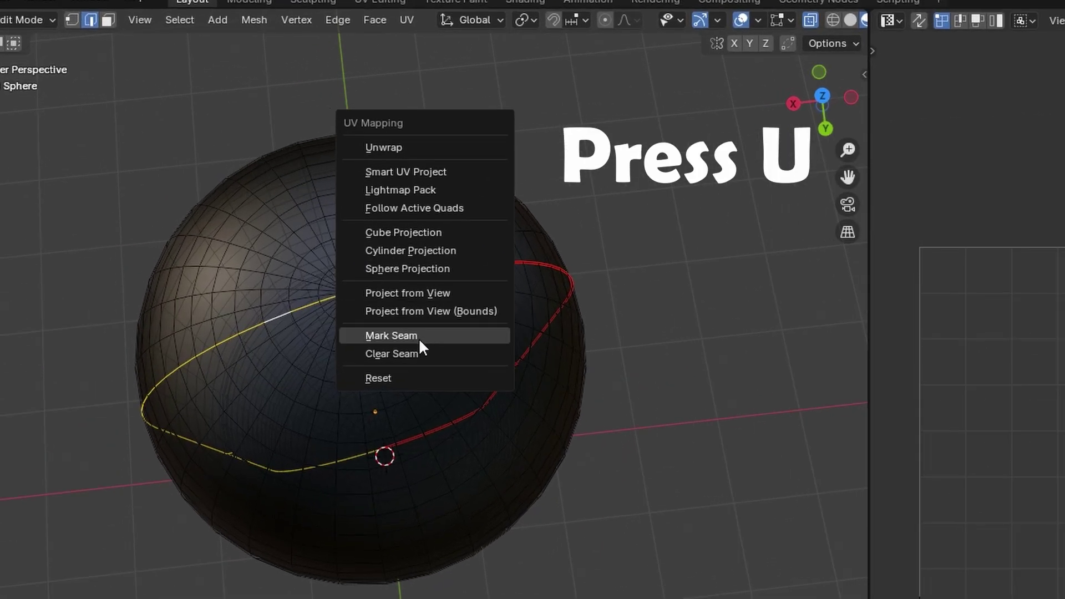
{"action": "left_click", "coordinate": [418, 339]}
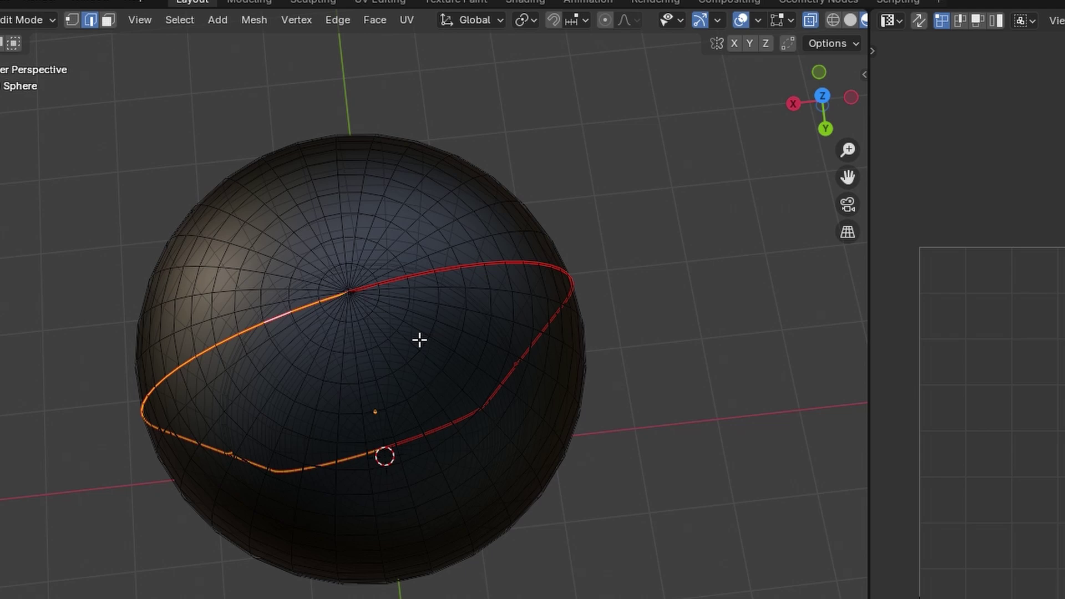
Step: Select the whole capsule mesh and try the Unwrap and Smart UV Project mappings on it
{"action": "key", "text": "a"}
{"action": "key", "text": "u"}
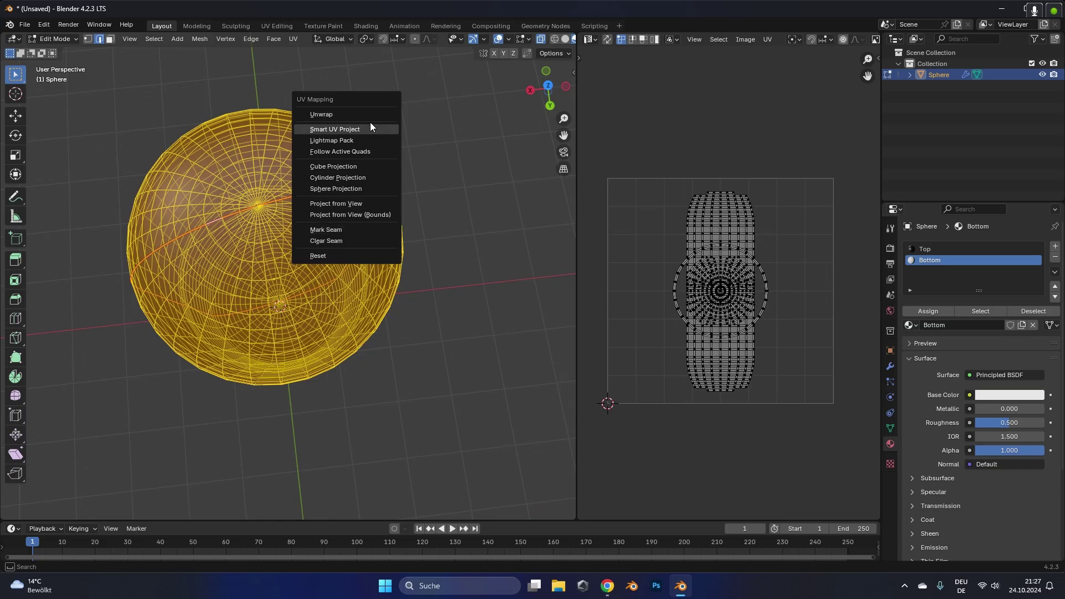
{"action": "left_click", "coordinate": [519, 136]}
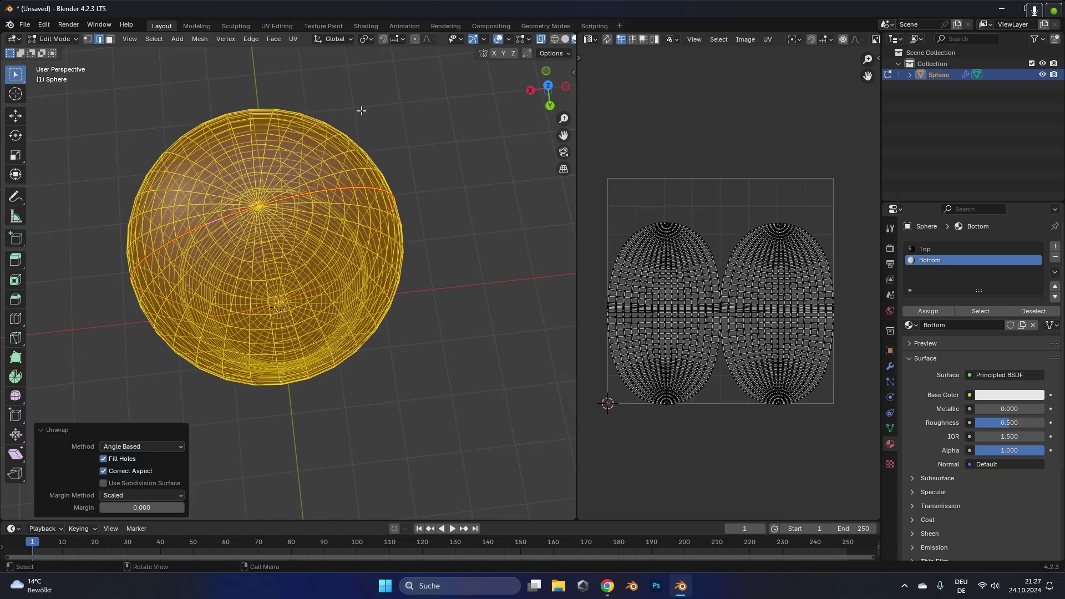
{"action": "key", "text": "u"}
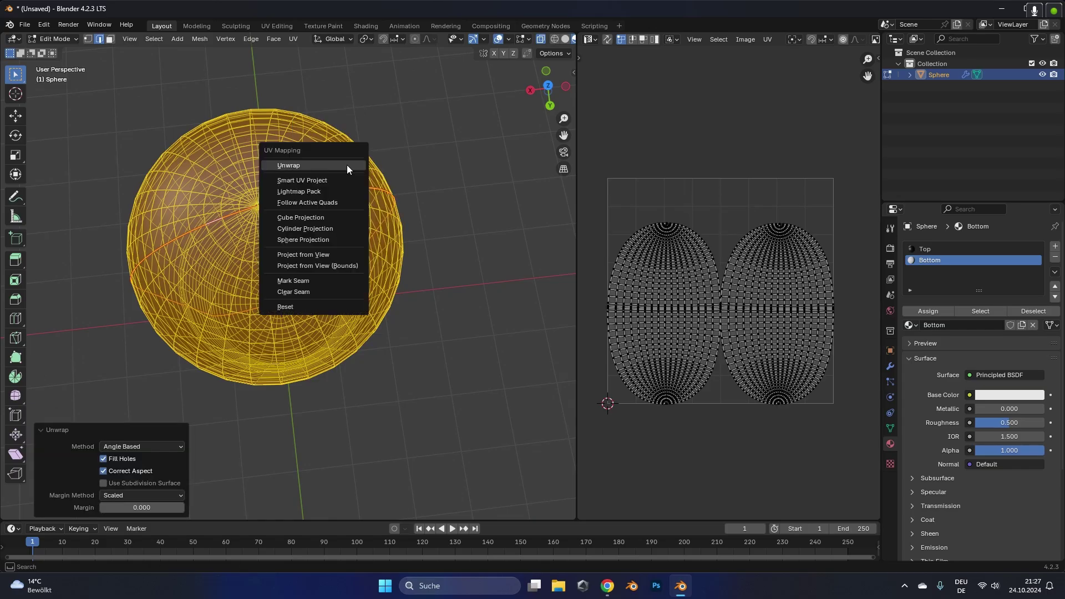
{"action": "left_click", "coordinate": [338, 182]}
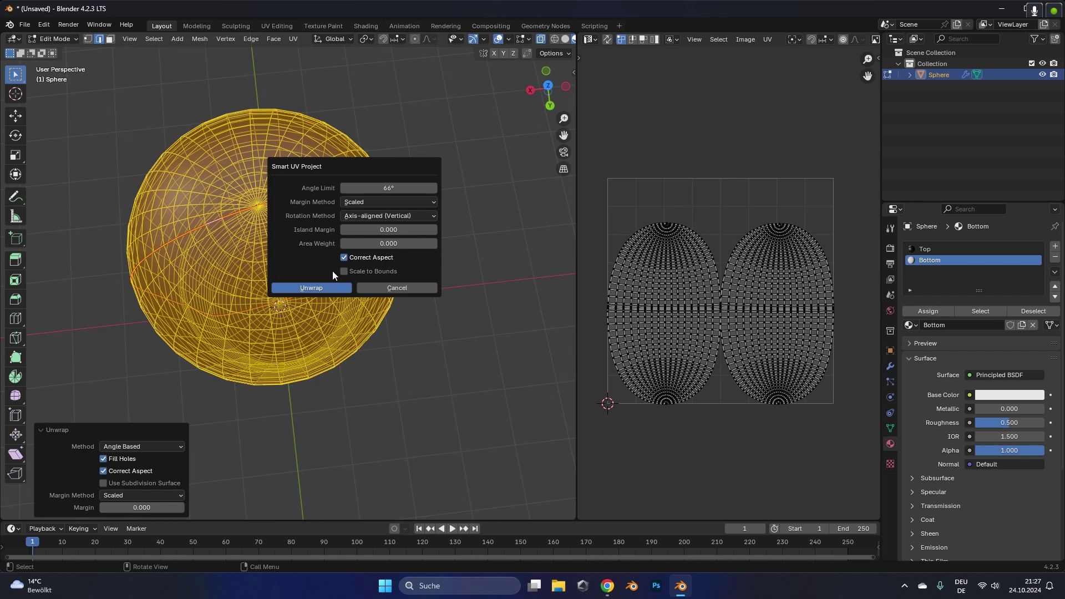
{"action": "left_click", "coordinate": [301, 288]}
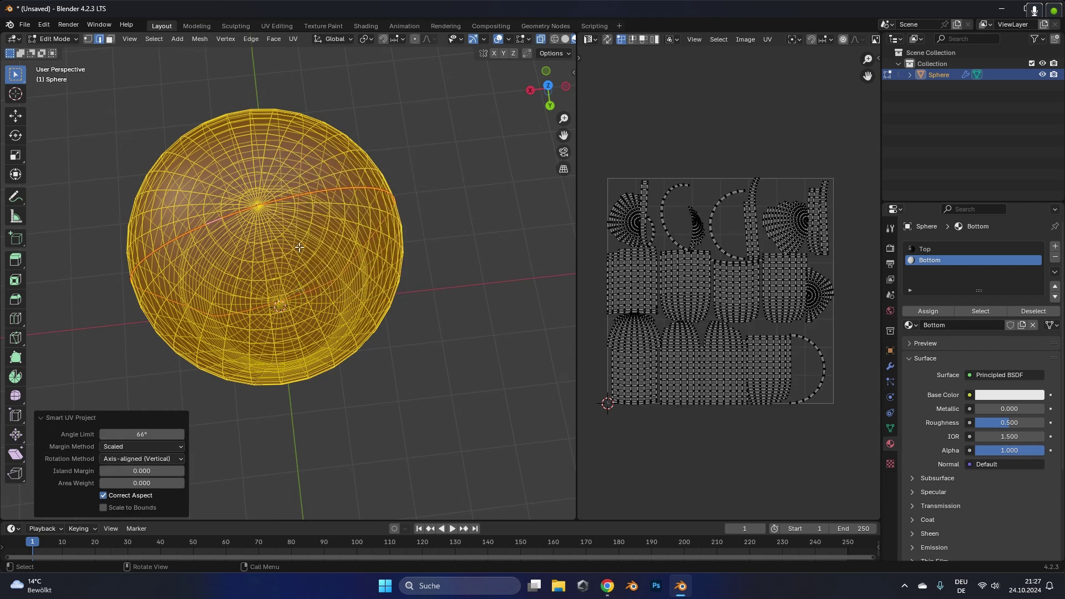
Step: Try the Cylinder Projection and Sphere Projection mappings on the whole capsule
{"action": "key", "text": "u"}
{"action": "left_click", "coordinate": [281, 298]}
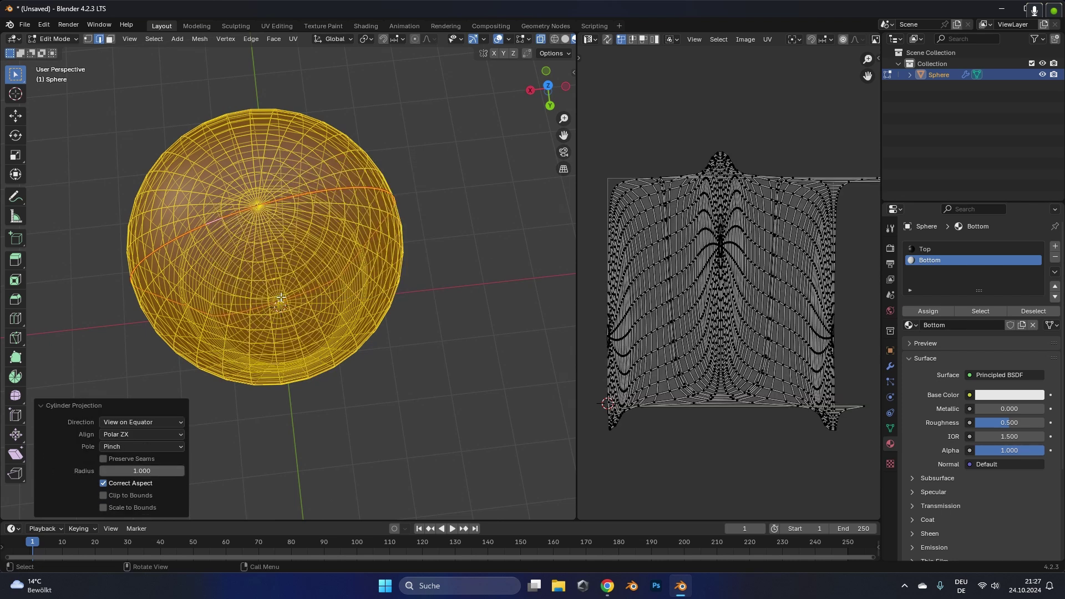
{"action": "key", "text": "u"}
{"action": "left_click", "coordinate": [251, 254]}
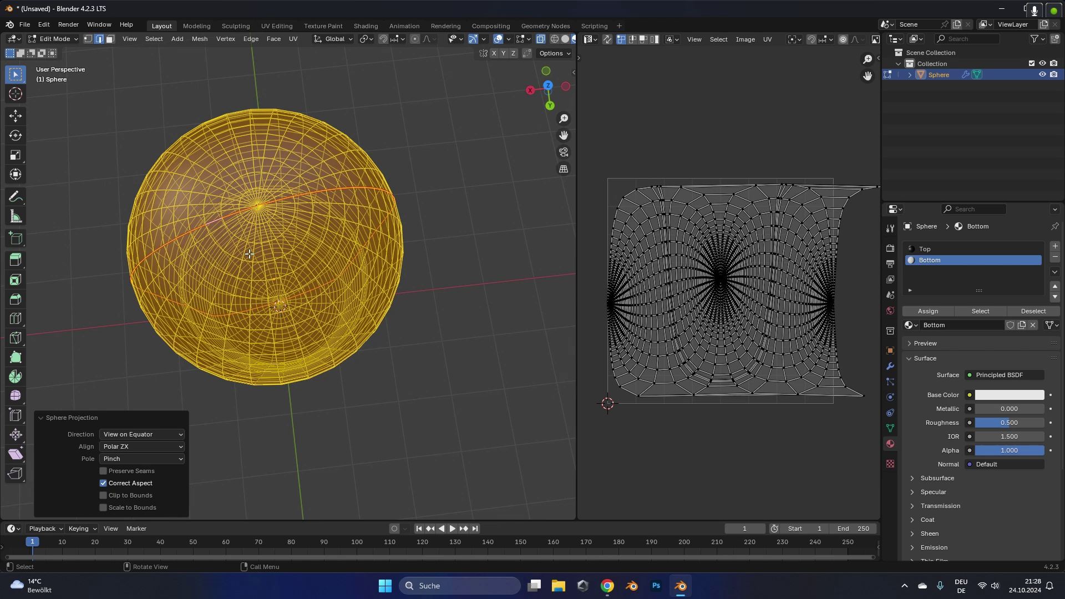
{"action": "key", "text": "u"}
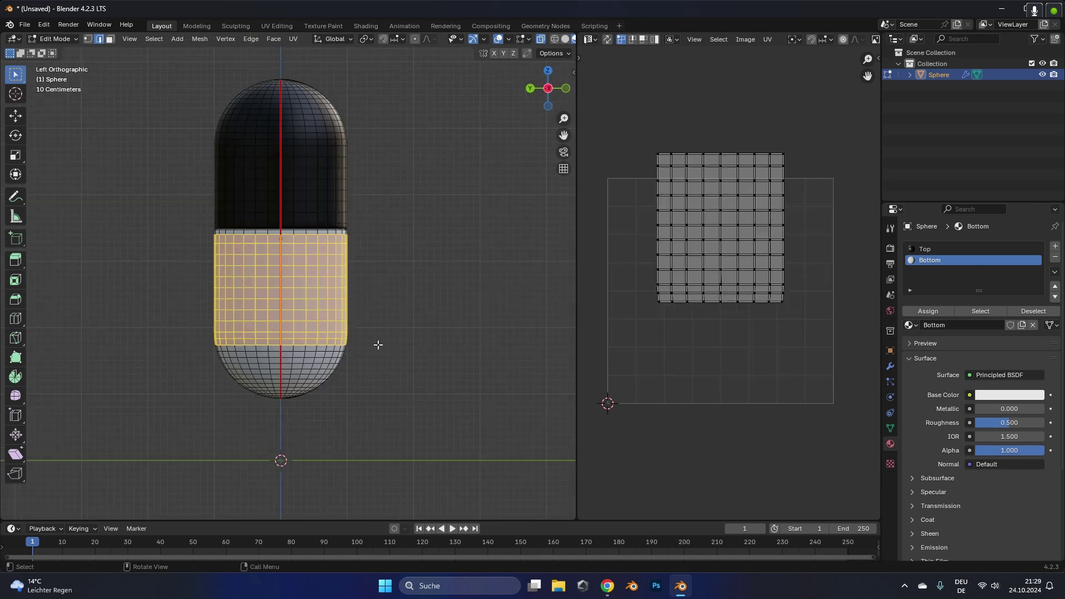
Step: Try Cube Projection on the selected straight band of the white half, and unwrap the band along its seams instead
{"action": "key", "text": "u"}
{"action": "left_click", "coordinate": [301, 252]}
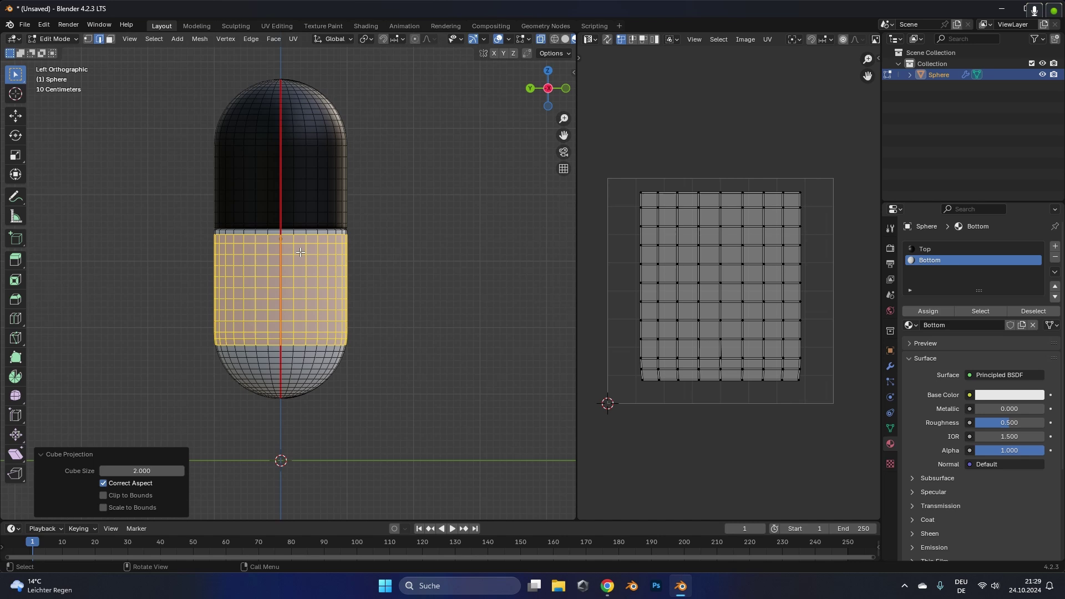
{"action": "key", "text": "u"}
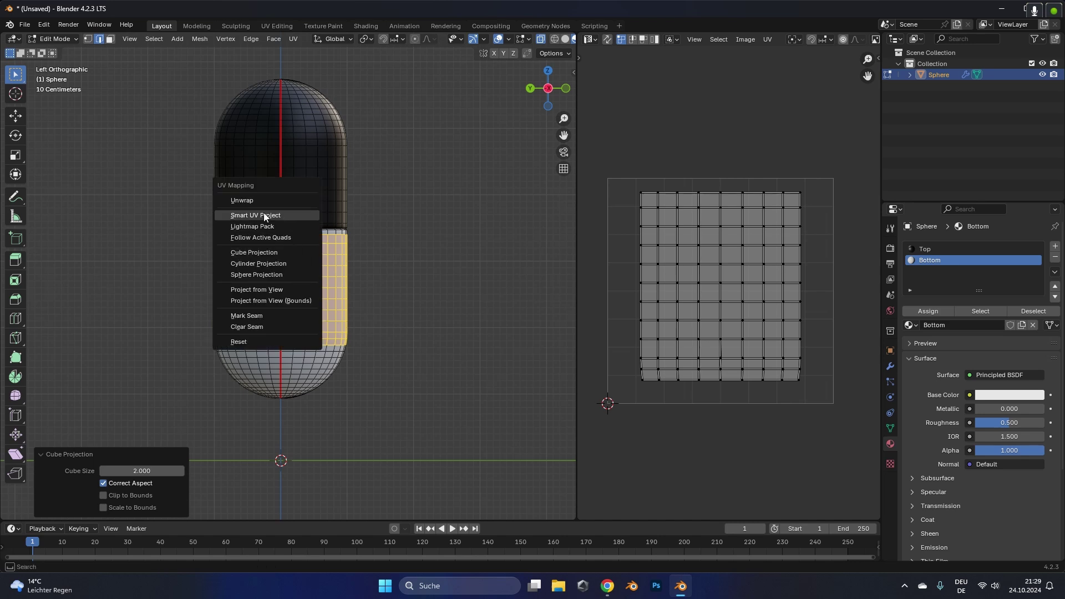
{"action": "left_click", "coordinate": [252, 198]}
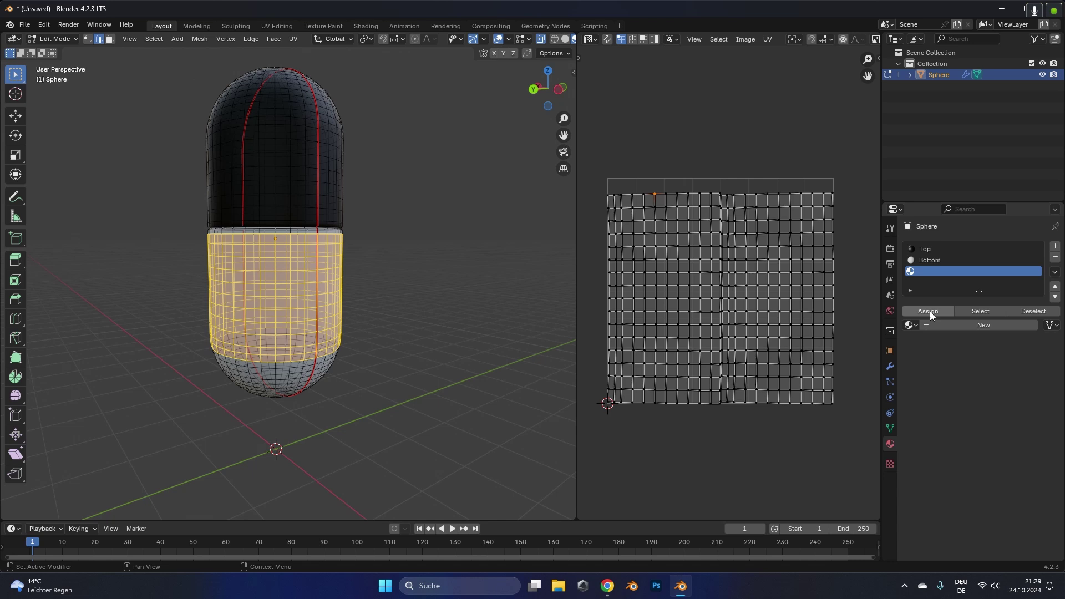
Step: Create a material named Label in the new empty slot and assign it to the selected band
{"action": "left_click", "coordinate": [962, 325]}
{"action": "left_click", "coordinate": [955, 325]}
{"action": "type", "text": "Label"}
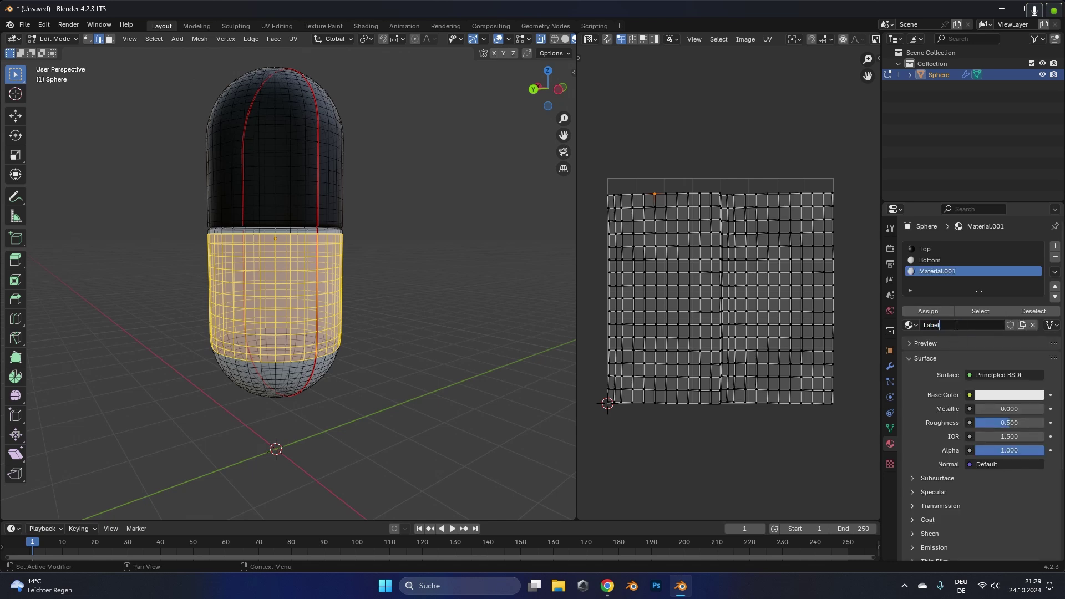
{"action": "key", "text": "Return"}
{"action": "left_click", "coordinate": [928, 312]}
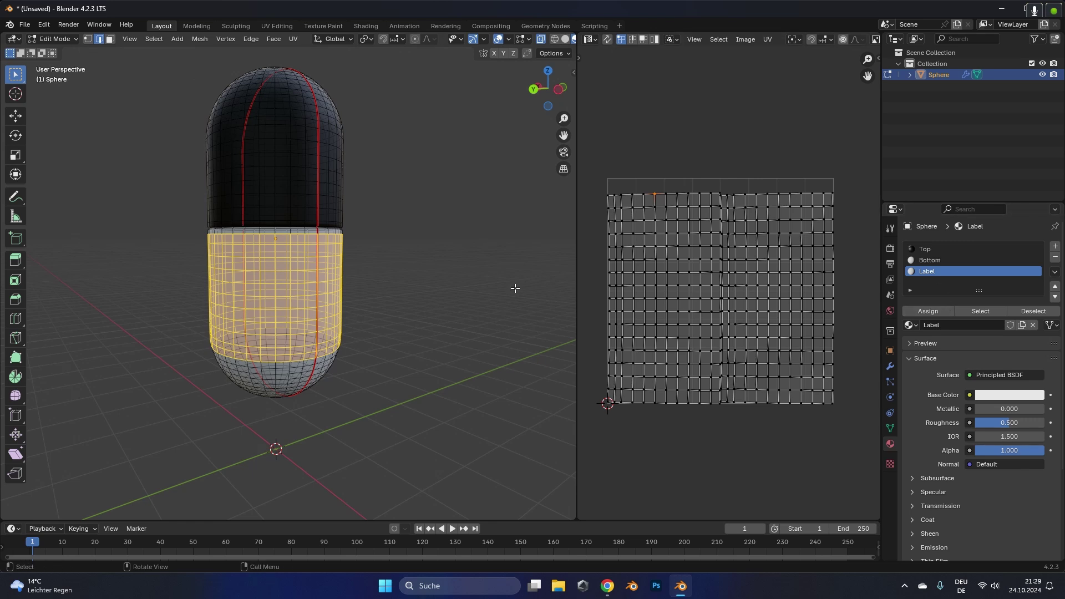
Step: Export the label band's UV layout as the image PillUV Label.png
{"action": "key", "text": "alt+Tab"}
{"action": "left_click", "coordinate": [767, 39]}
{"action": "left_click", "coordinate": [797, 366]}
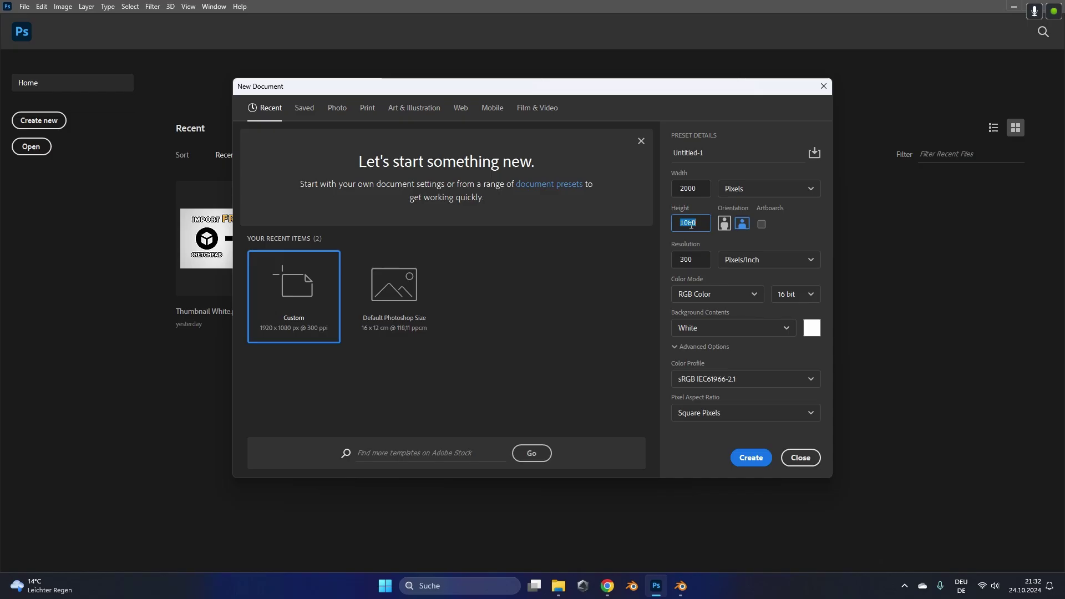
Step: In Photoshop, create a 2000 x 2000 pixel document at 300 pixels/inch and place PillUV Label.png in it
{"action": "type", "text": "2000"}
{"action": "key", "text": "Return"}
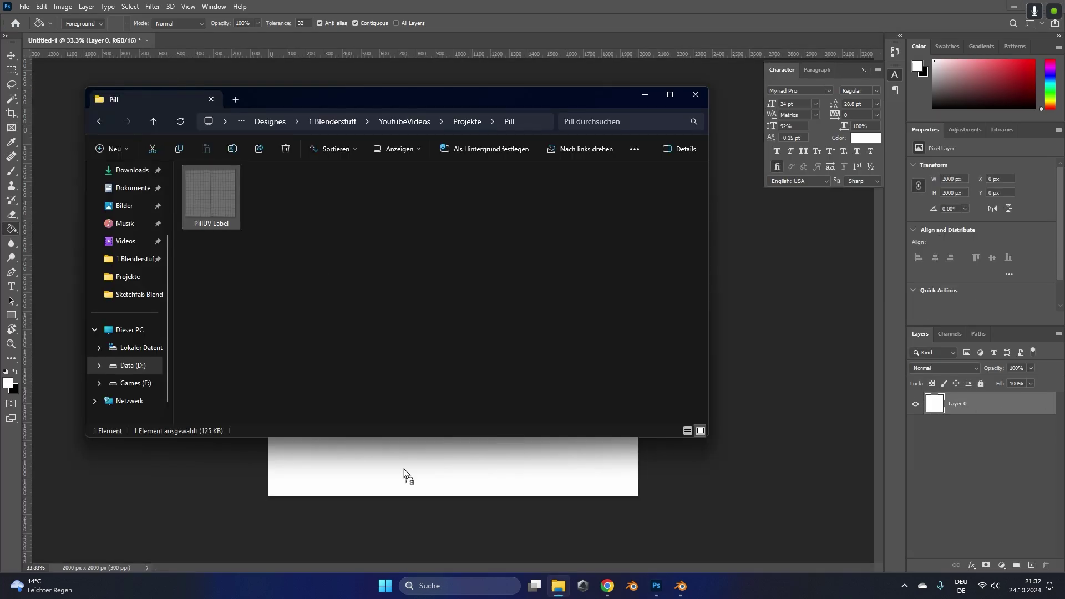
{"action": "left_click_drag", "start_coordinate": [403, 468], "coordinate": [414, 485]}
{"action": "left_click", "coordinate": [530, 23]}
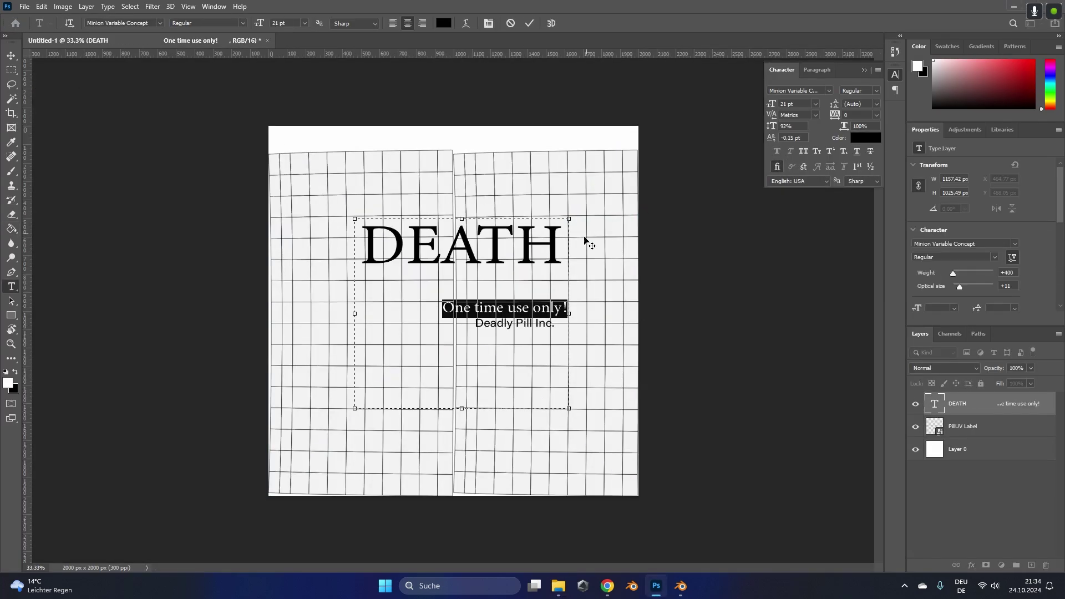
Step: Add the black label text DEATH, One time use only! and Deadly Pill Inc., rotated 90° over one UV island, and export it as Pill Label 11.png
{"action": "left_click", "coordinate": [546, 281]}
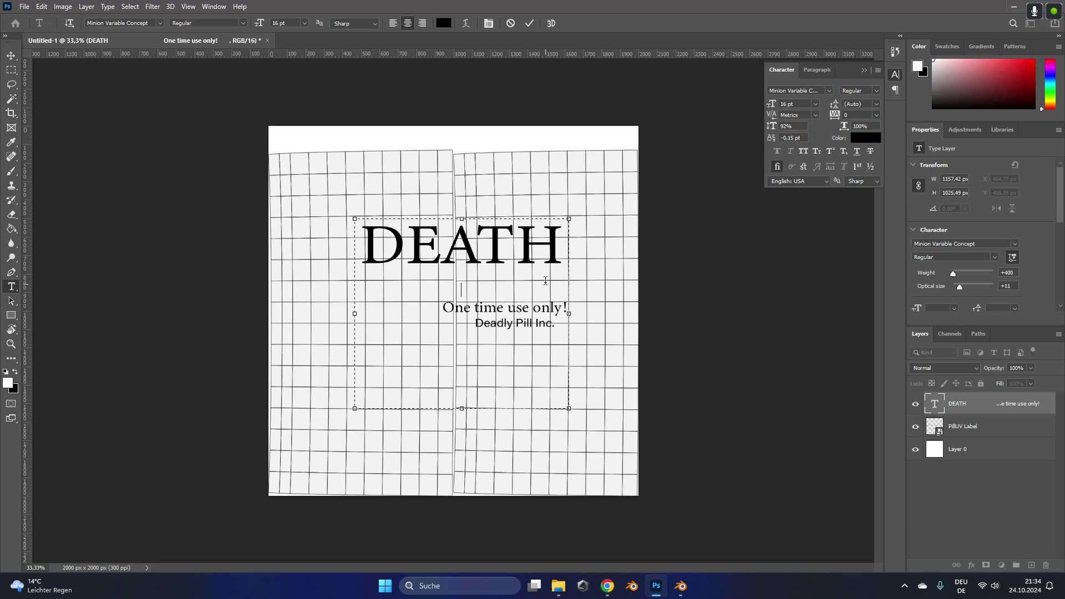
{"action": "left_click", "coordinate": [530, 24]}
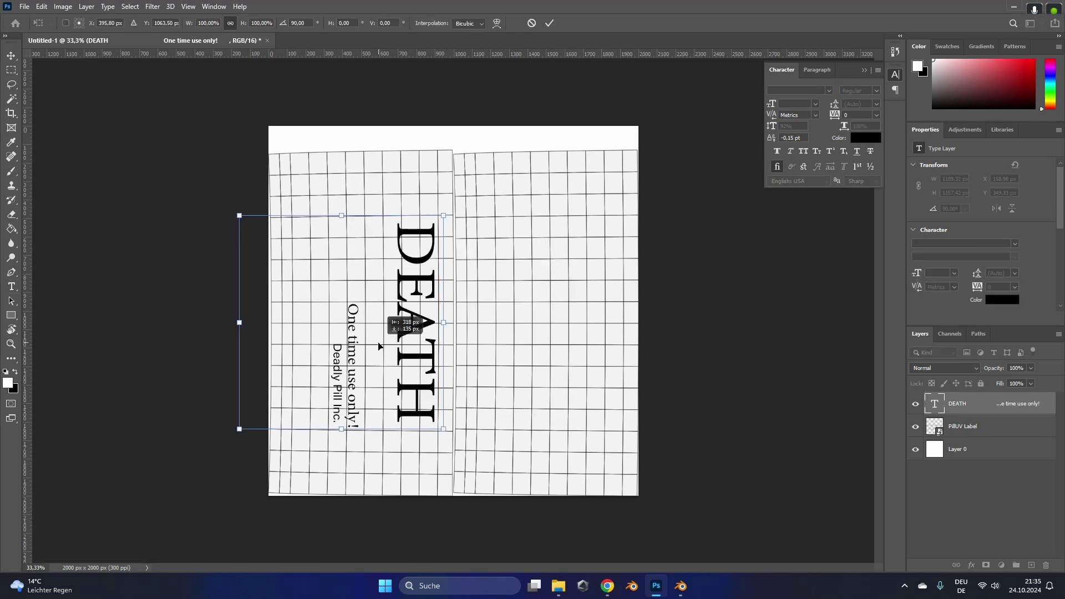
{"action": "left_click_drag", "start_coordinate": [379, 347], "coordinate": [388, 339]}
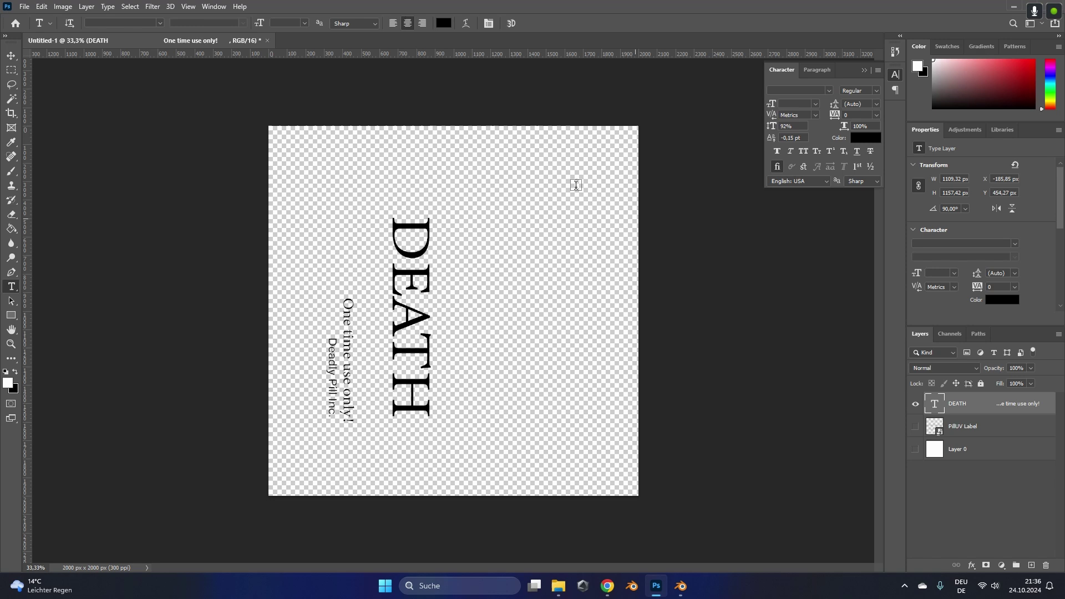
{"action": "left_click", "coordinate": [26, 7]}
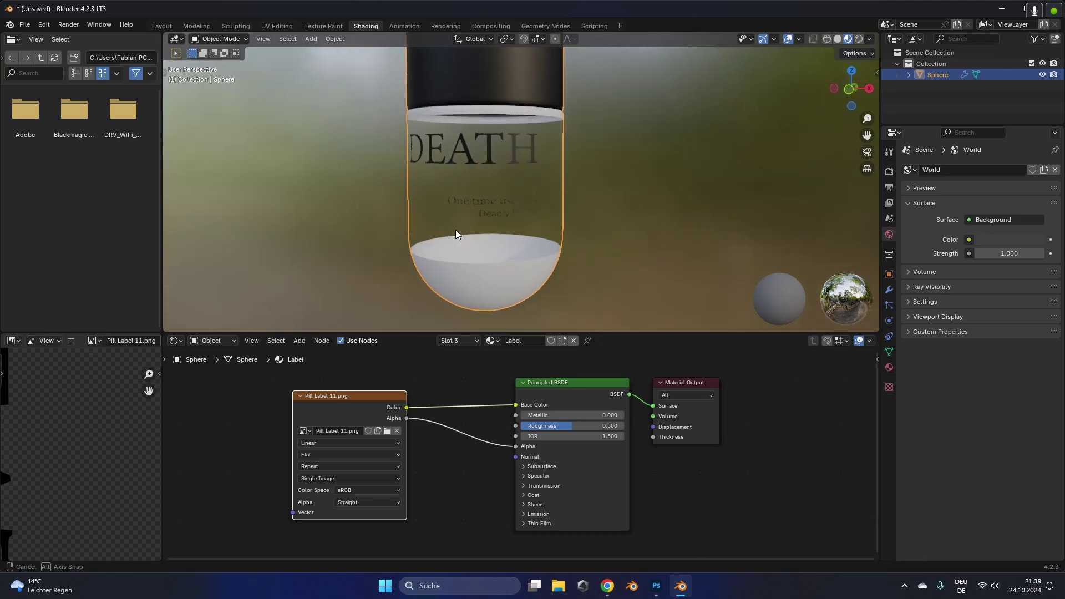
Step: In Blender's Label material, move the Pill Label 11.png texture node aside and insert a Color Mix node before the Principled BSDF's Base Color
{"action": "middle_click_drag", "start_coordinate": [463, 231], "coordinate": [440, 236]}
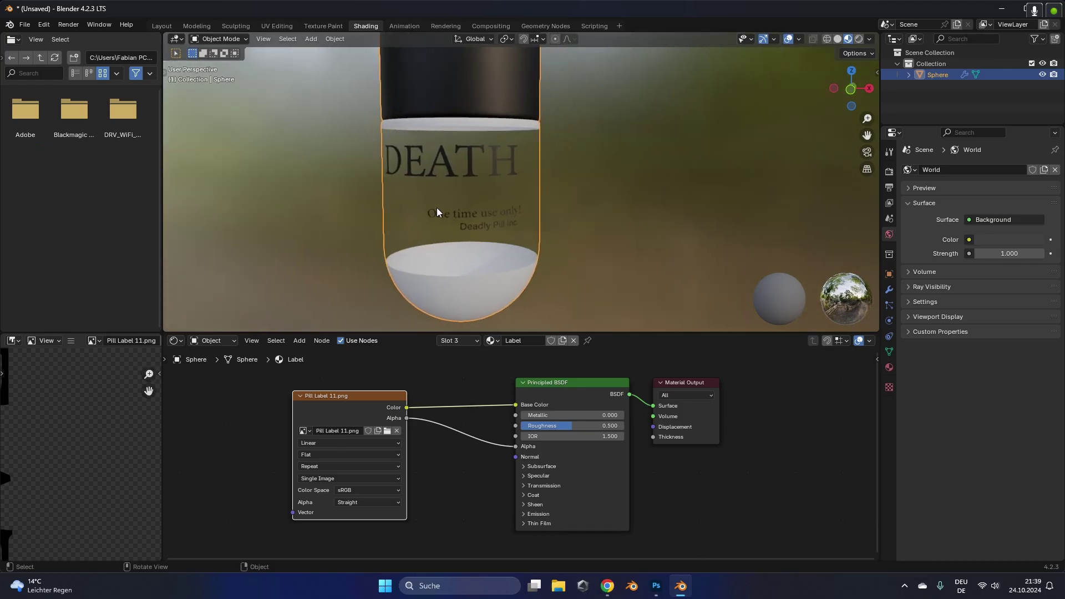
{"action": "left_click_drag", "start_coordinate": [380, 411], "coordinate": [251, 422]}
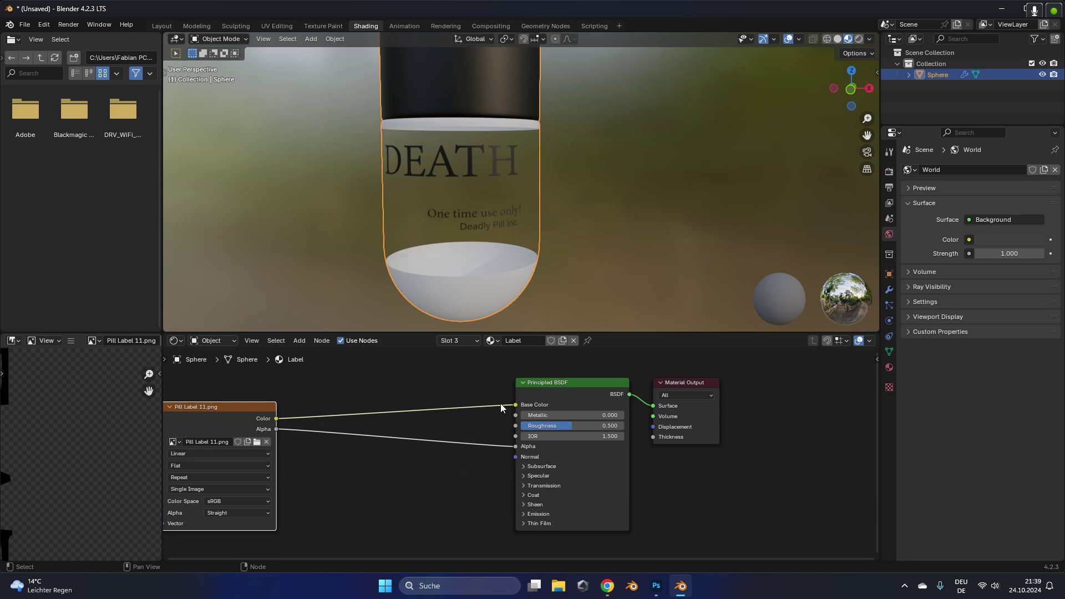
{"action": "right_click_drag", "start_coordinate": [500, 404], "coordinate": [498, 408], "text": "ctrl"}
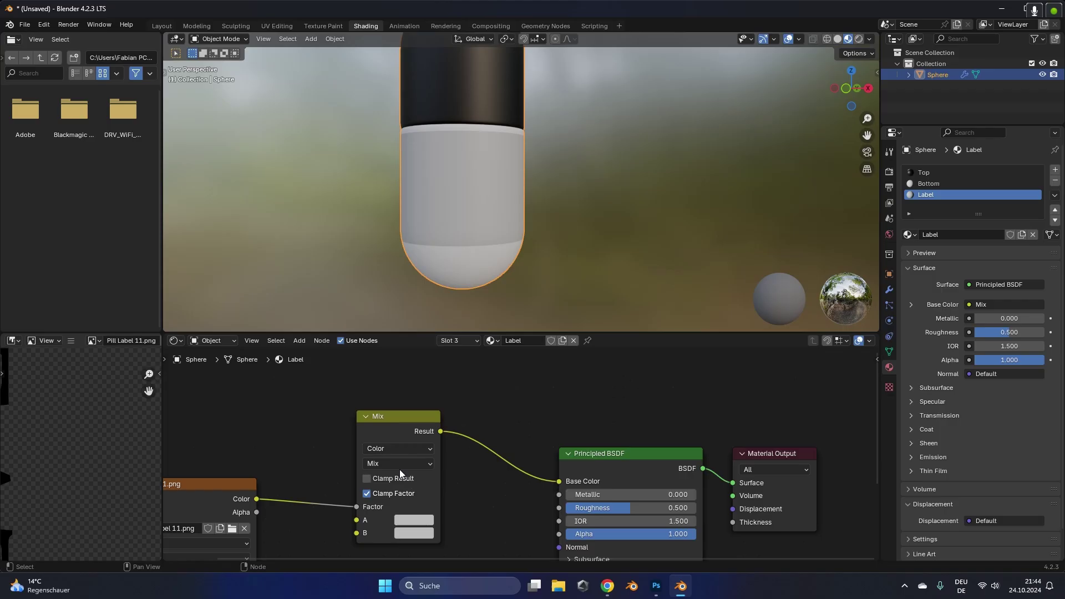
Step: Connect the label texture's Alpha to the Mix node's Factor and its Color to input B
{"action": "left_click_drag", "start_coordinate": [356, 506], "coordinate": [358, 520]}
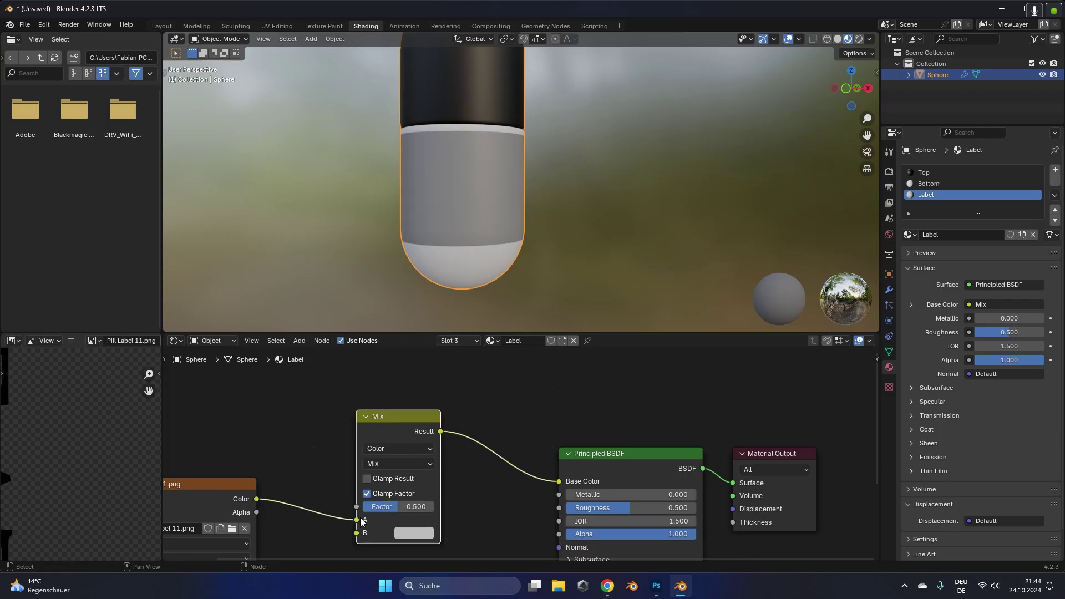
{"action": "left_click_drag", "start_coordinate": [257, 512], "coordinate": [357, 507]}
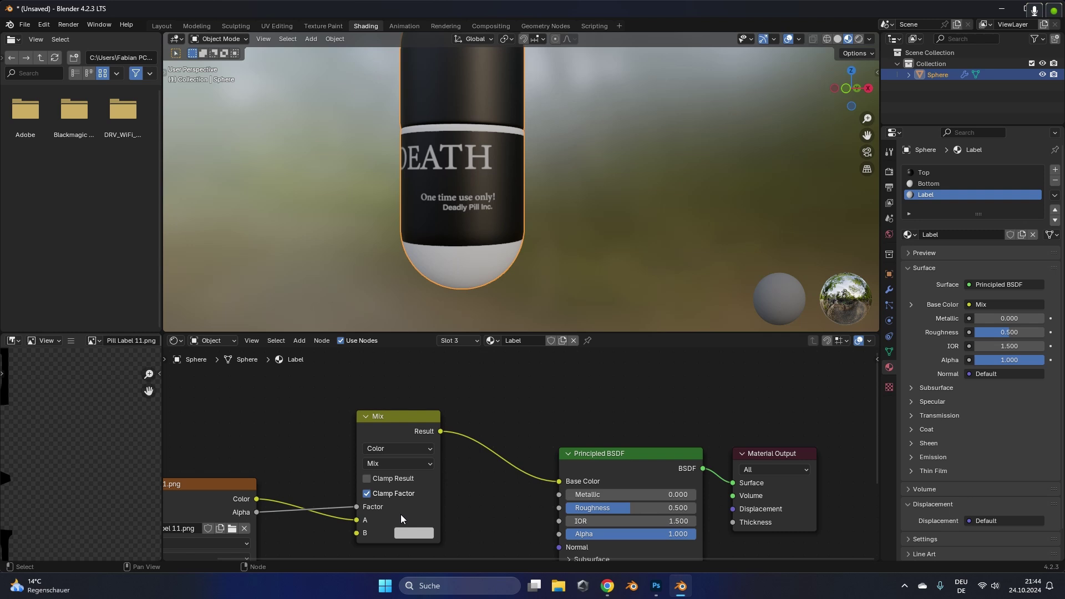
{"action": "middle_click_drag", "start_coordinate": [402, 498], "coordinate": [421, 413]}
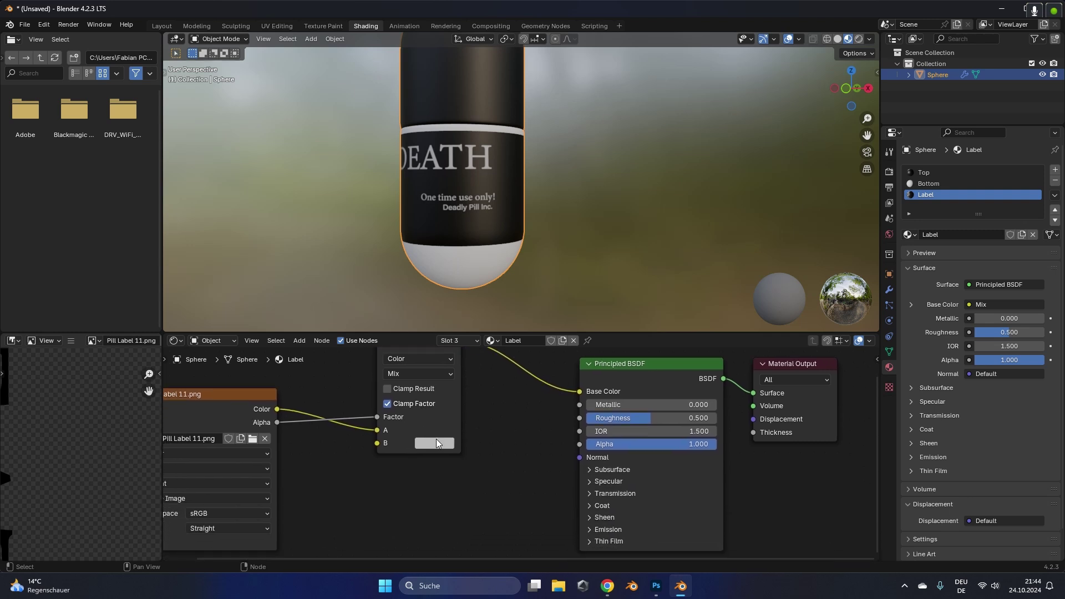
{"action": "left_click_drag", "start_coordinate": [378, 431], "coordinate": [379, 443]}
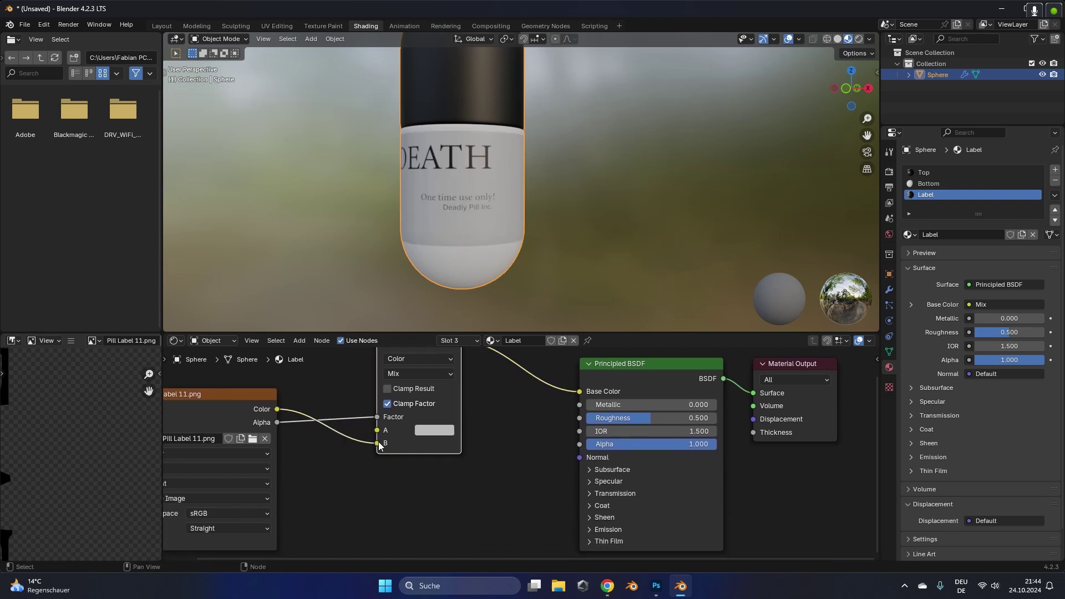
Step: Set the Mix node's A color to white for the label background and check the label on the capsule
{"action": "scroll", "coordinate": [403, 453], "scroll_direction": "up", "scroll_amount": 1}
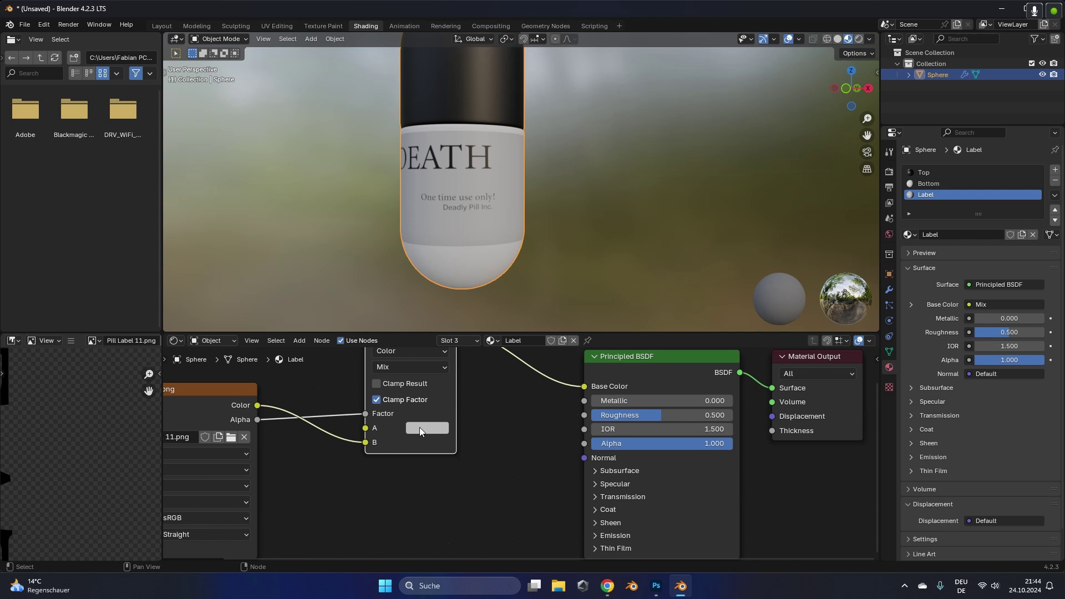
{"action": "left_click", "coordinate": [421, 432]}
{"action": "left_click_drag", "start_coordinate": [539, 253], "coordinate": [537, 225]}
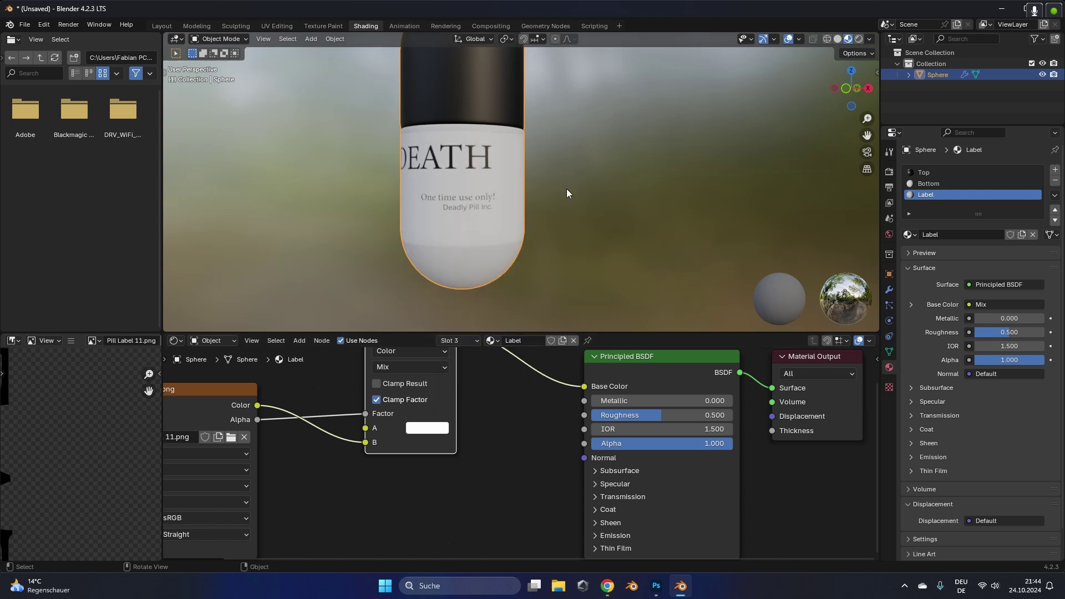
{"action": "scroll", "coordinate": [486, 239], "scroll_direction": "up", "scroll_amount": 4}
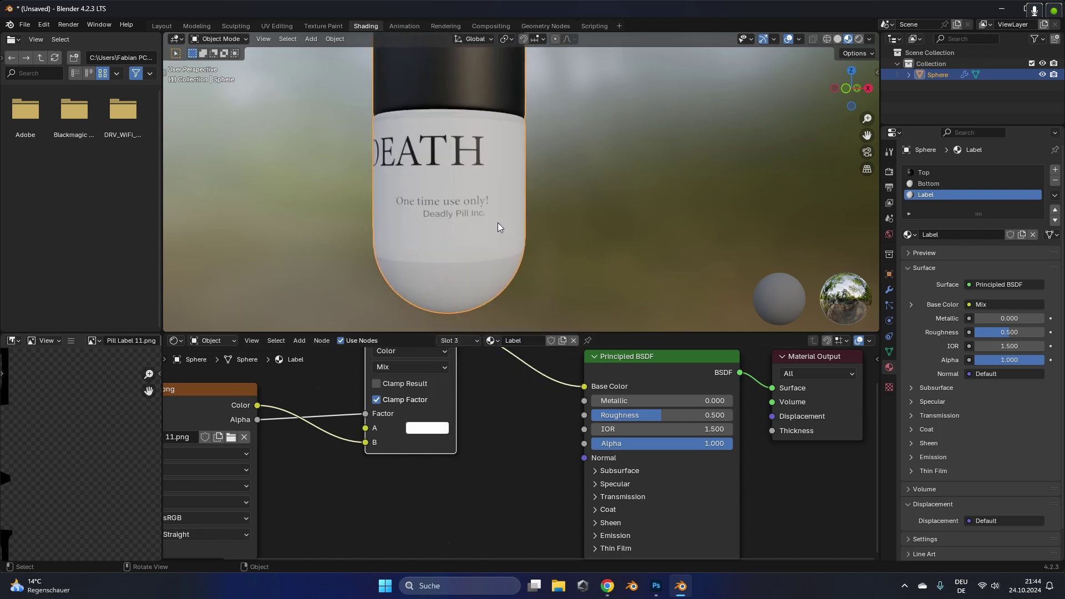
Step: Set the Bottom material's Base Color to pure white so the capsule's lower end matches the label background
{"action": "left_click", "coordinate": [942, 183]}
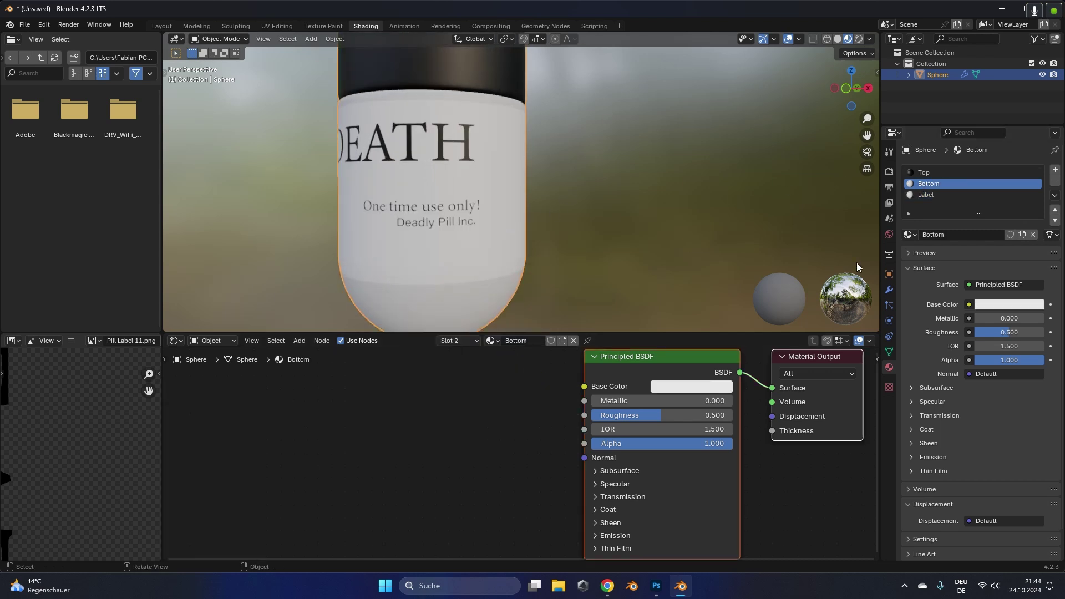
{"action": "left_click", "coordinate": [684, 387]}
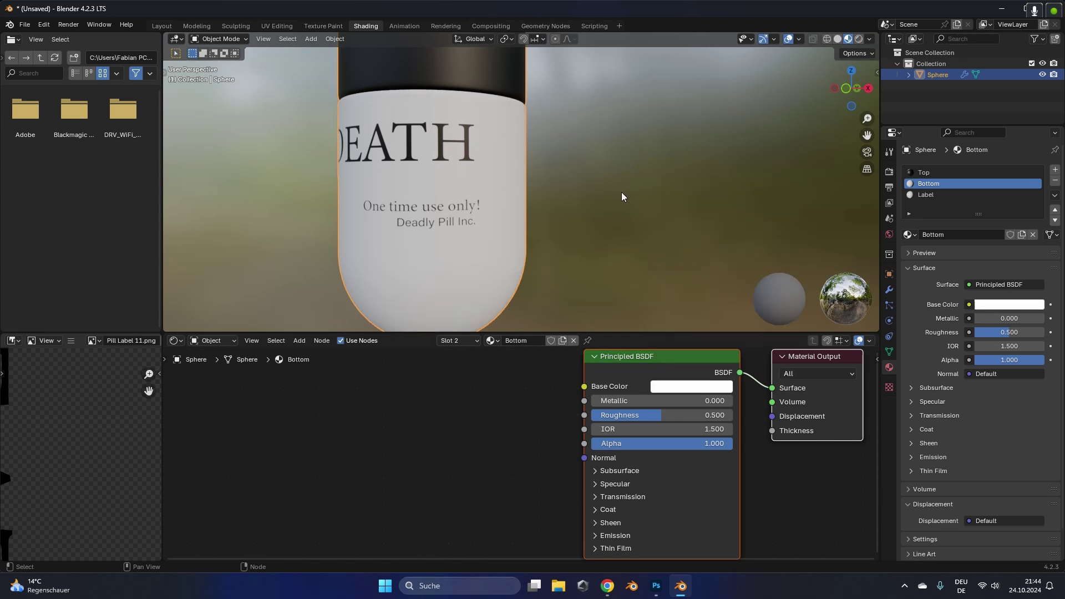
{"action": "left_click", "coordinate": [528, 237]}
{"action": "scroll", "coordinate": [440, 225], "scroll_direction": "down", "scroll_amount": 1}
{"action": "middle_click_drag", "start_coordinate": [438, 225], "coordinate": [463, 230]}
Step: Return to the Label material and move its Pill Label 11.png texture node higher beside the Mix node
{"action": "left_click", "coordinate": [936, 195]}
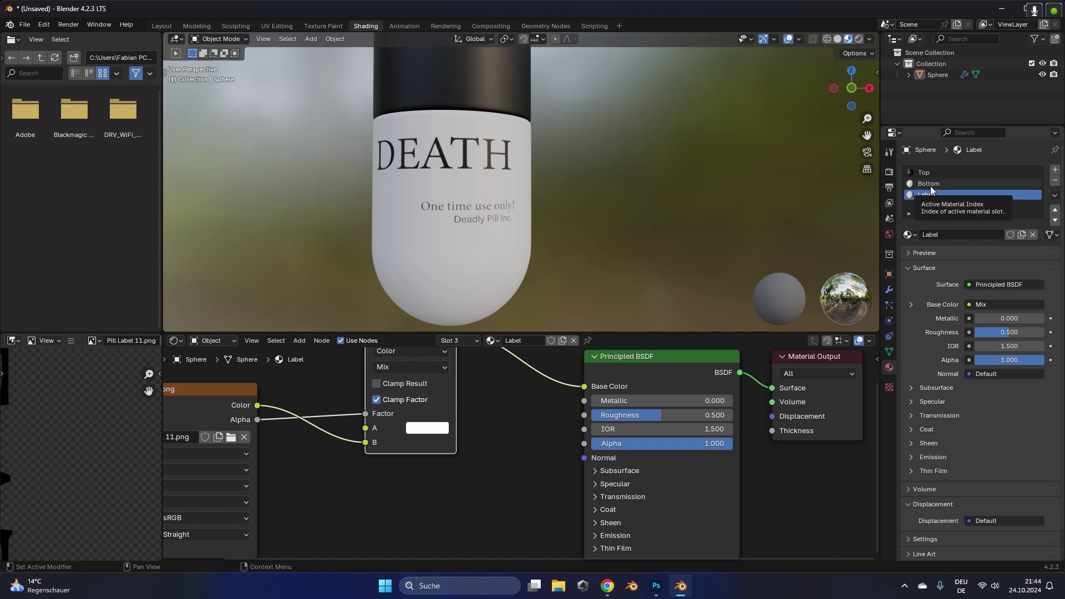
{"action": "middle_click_drag", "start_coordinate": [443, 222], "coordinate": [486, 197]}
{"action": "middle_click_drag", "start_coordinate": [454, 380], "coordinate": [468, 440]}
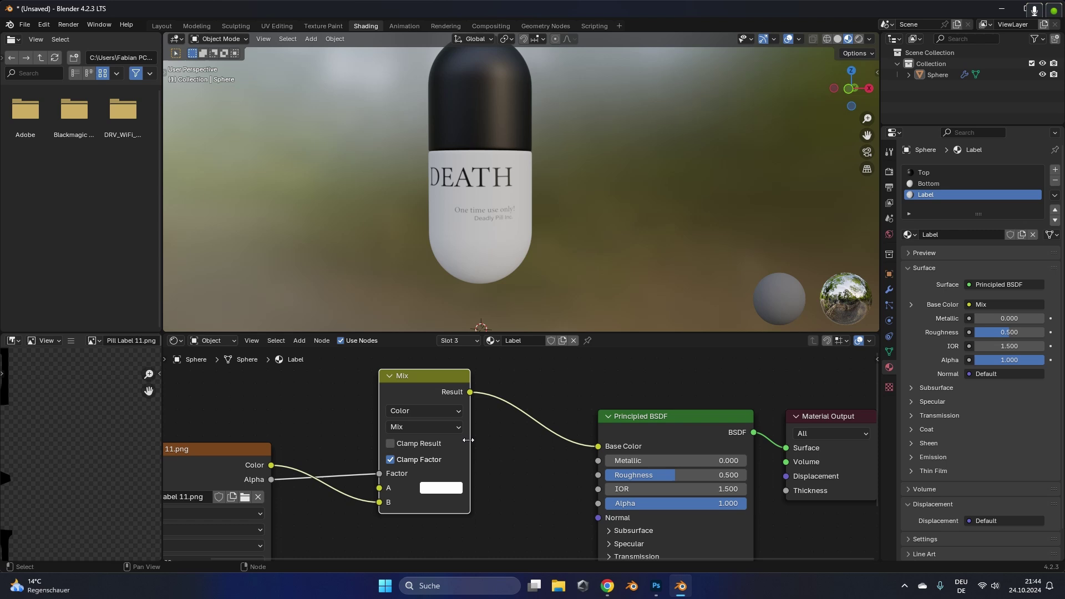
{"action": "scroll", "coordinate": [427, 522], "scroll_direction": "down", "scroll_amount": 1}
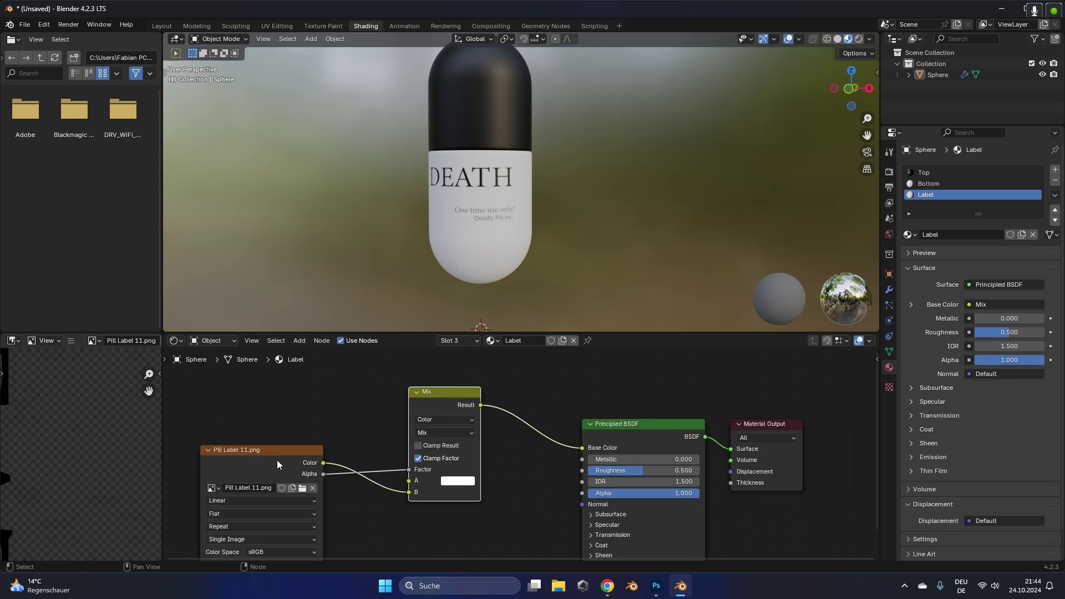
{"action": "left_click_drag", "start_coordinate": [277, 464], "coordinate": [266, 383]}
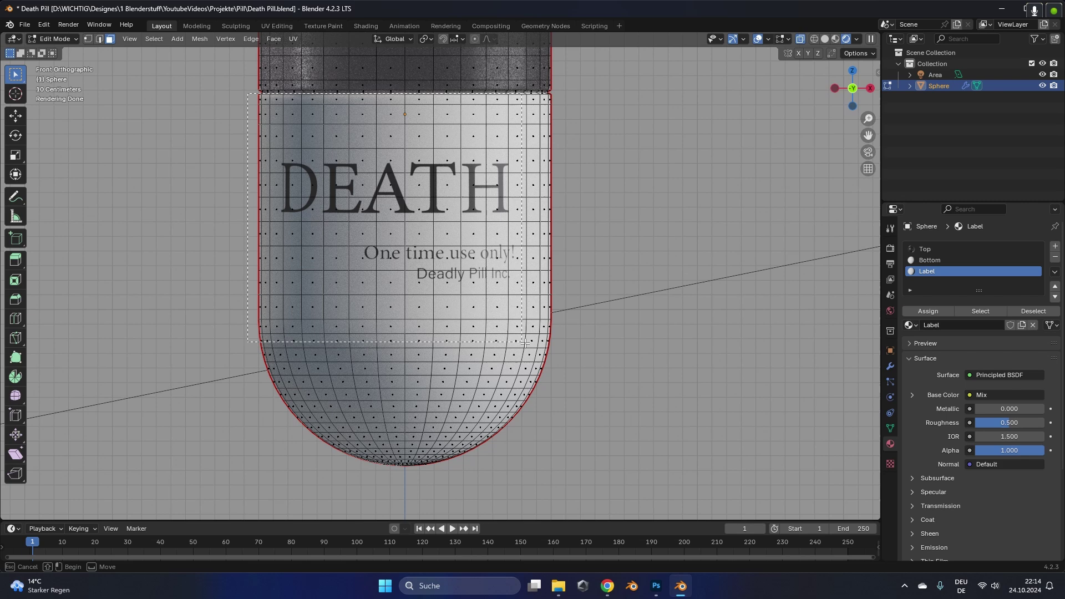
Step: Select the label band faces in front view, duplicate them in place and separate the copy into its own object
{"action": "left_click_drag", "start_coordinate": [524, 343], "coordinate": [575, 346]}
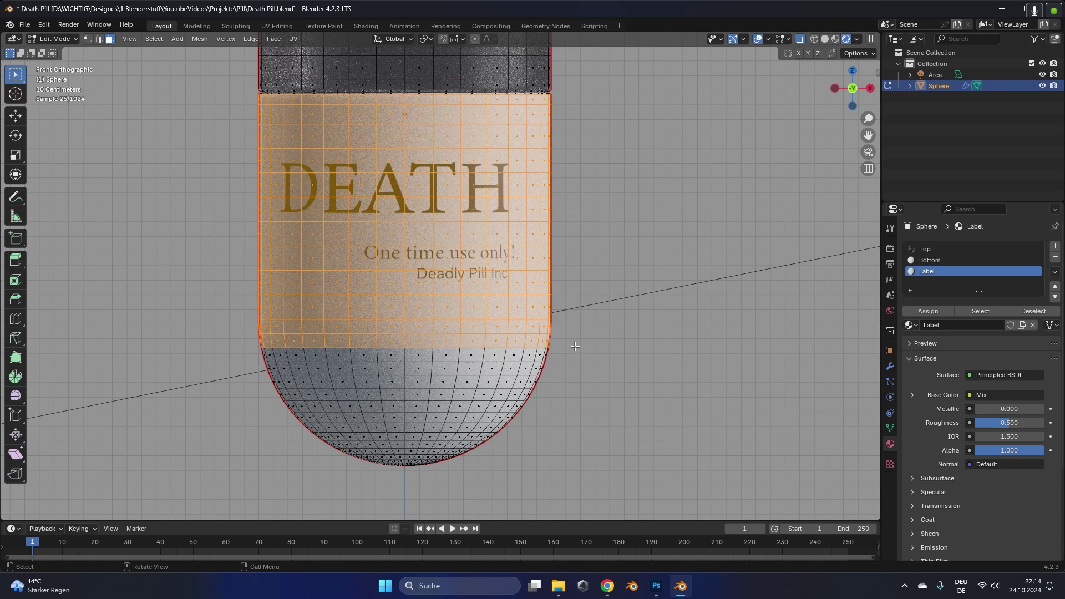
{"action": "scroll", "coordinate": [365, 87], "scroll_direction": "down", "scroll_amount": 1}
{"action": "key", "text": "shift+d"}
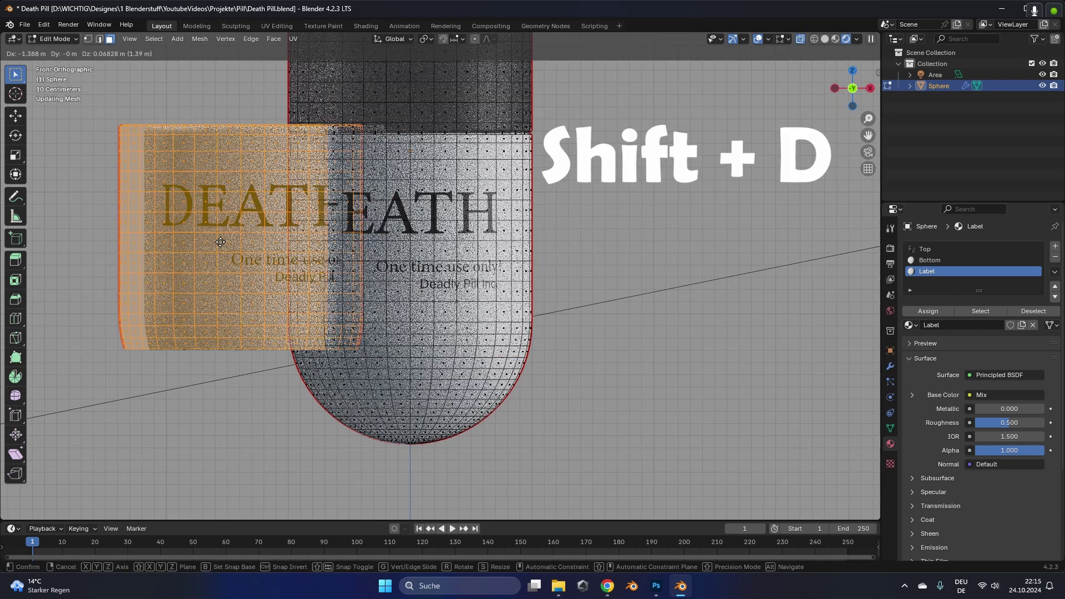
{"action": "right_click", "coordinate": [149, 247]}
{"action": "key", "text": "p"}
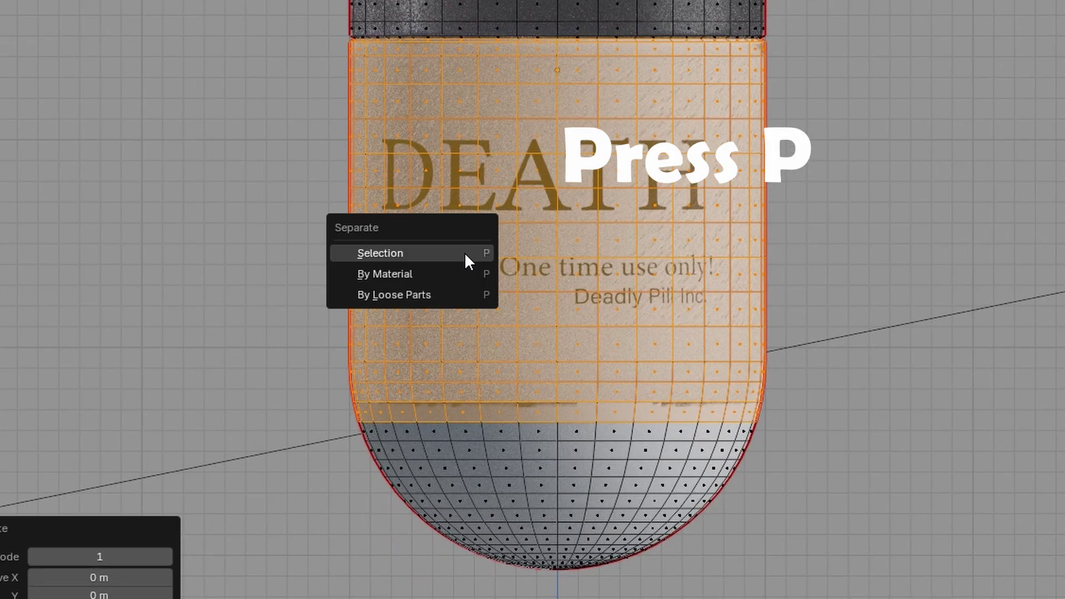
{"action": "left_click", "coordinate": [465, 254]}
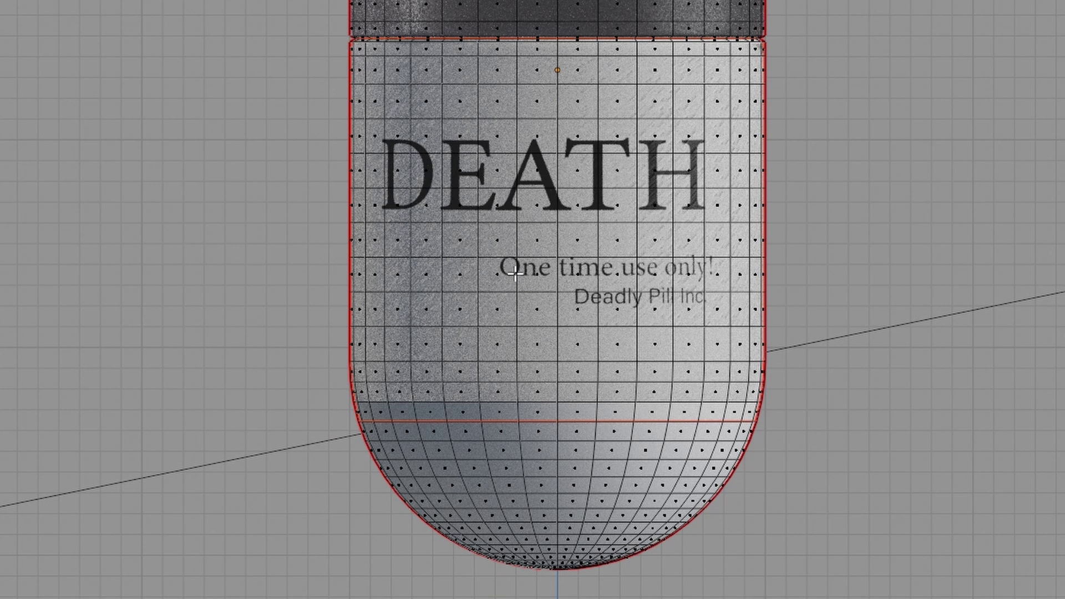
Step: Leave Edit Mode and rename the separated object Sphere.001 as Label
{"action": "key", "text": "Tab"}
{"action": "double_click", "coordinate": [936, 118]}
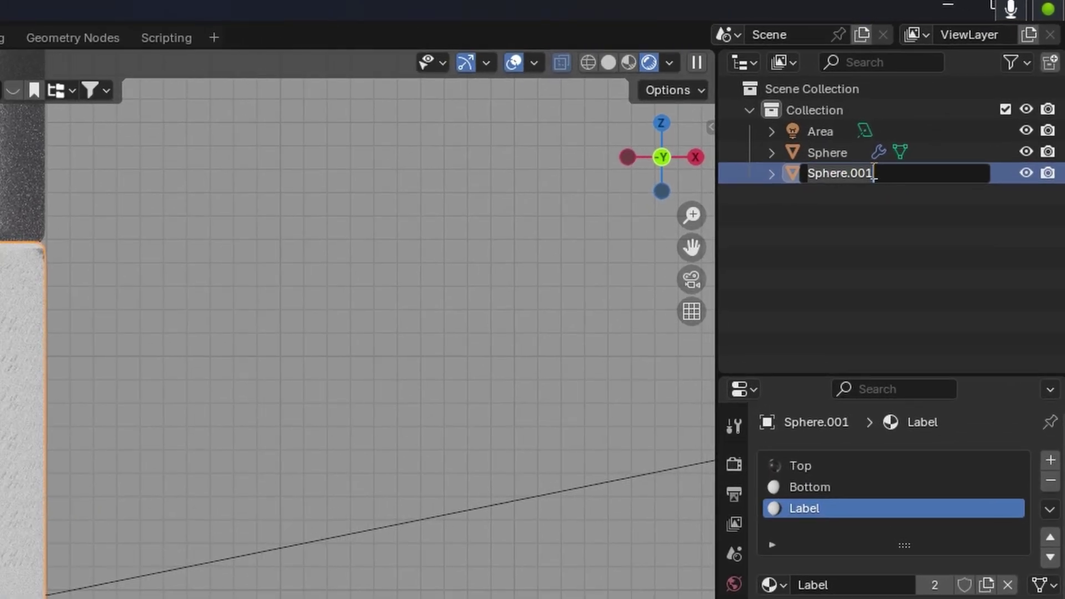
{"action": "type", "text": "Labe"}
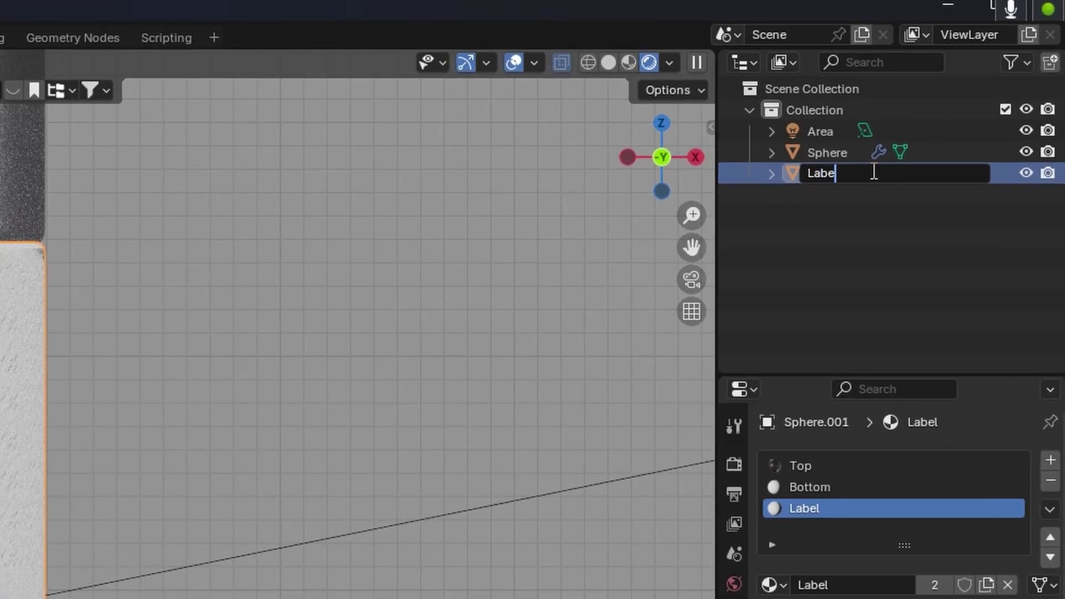
{"action": "type", "text": "l"}
{"action": "key", "text": "Return"}
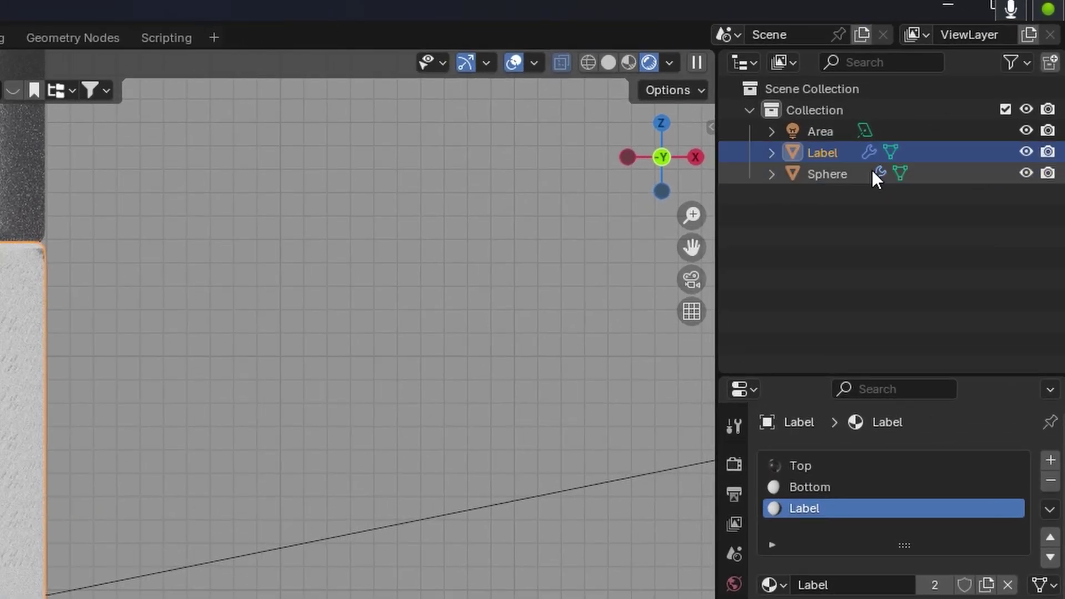
Step: Rename the capsule object Sphere as Pill
{"action": "double_click", "coordinate": [828, 179]}
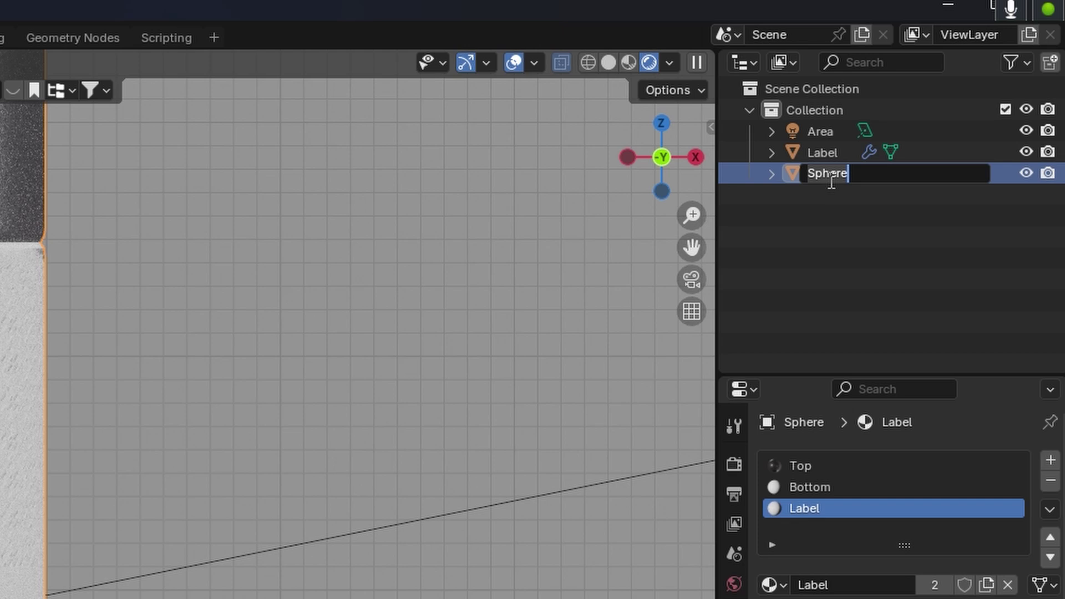
{"action": "type", "text": "Pill"}
{"action": "key", "text": "Return"}
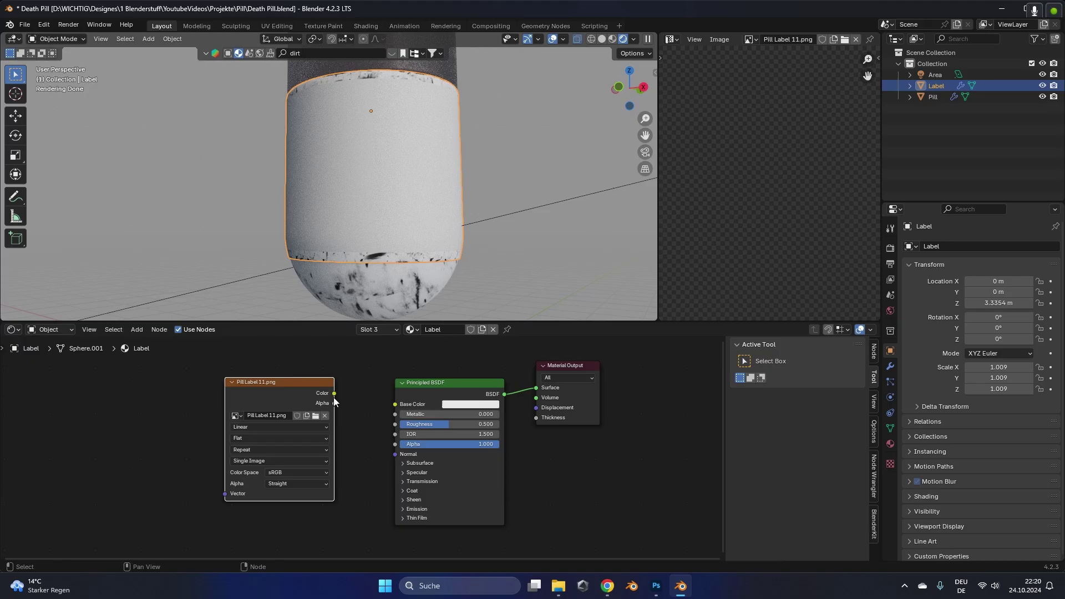
Step: Connect the Pill Label 11.png texture's Alpha to the Principled BSDF's Alpha and check the label on the dirty pill surface
{"action": "left_click_drag", "start_coordinate": [334, 393], "coordinate": [395, 444]}
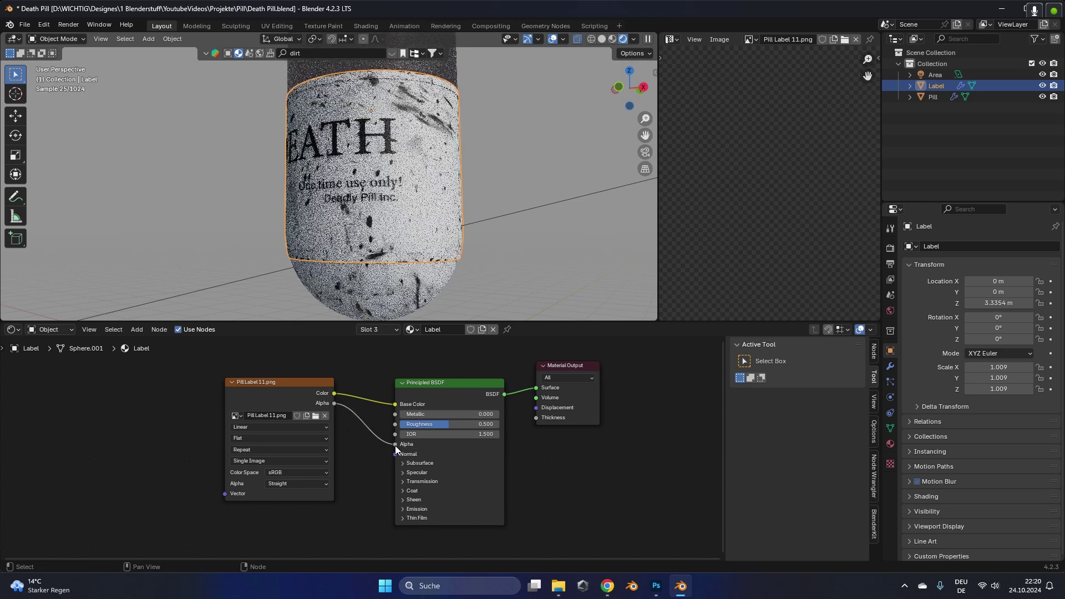
{"action": "left_click", "coordinate": [516, 181]}
{"action": "middle_click_drag", "start_coordinate": [370, 175], "coordinate": [422, 174]}
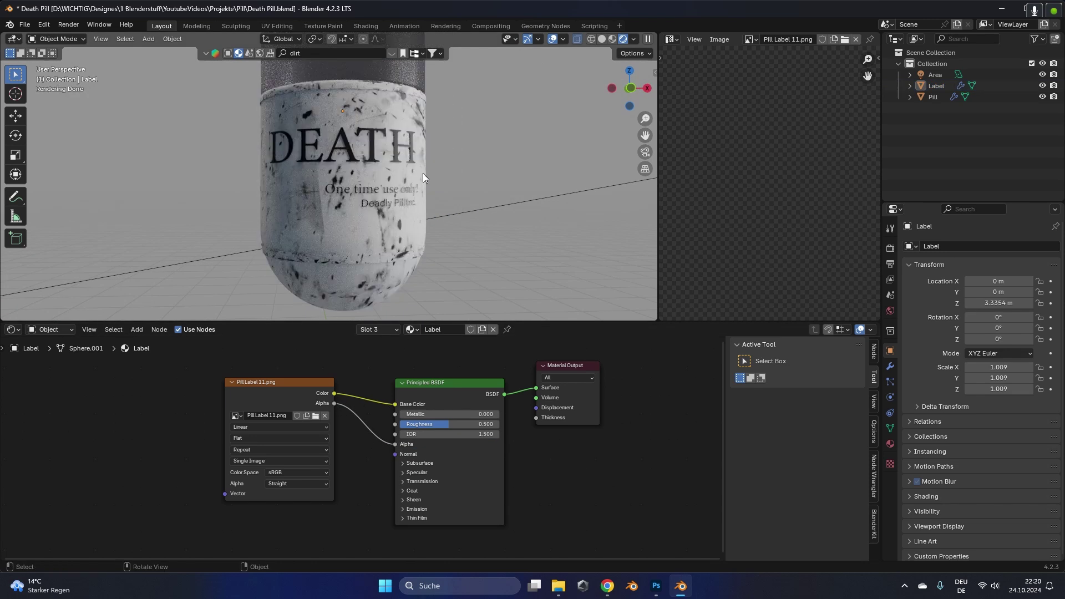
{"action": "scroll", "coordinate": [370, 162], "scroll_direction": "up", "scroll_amount": 8}
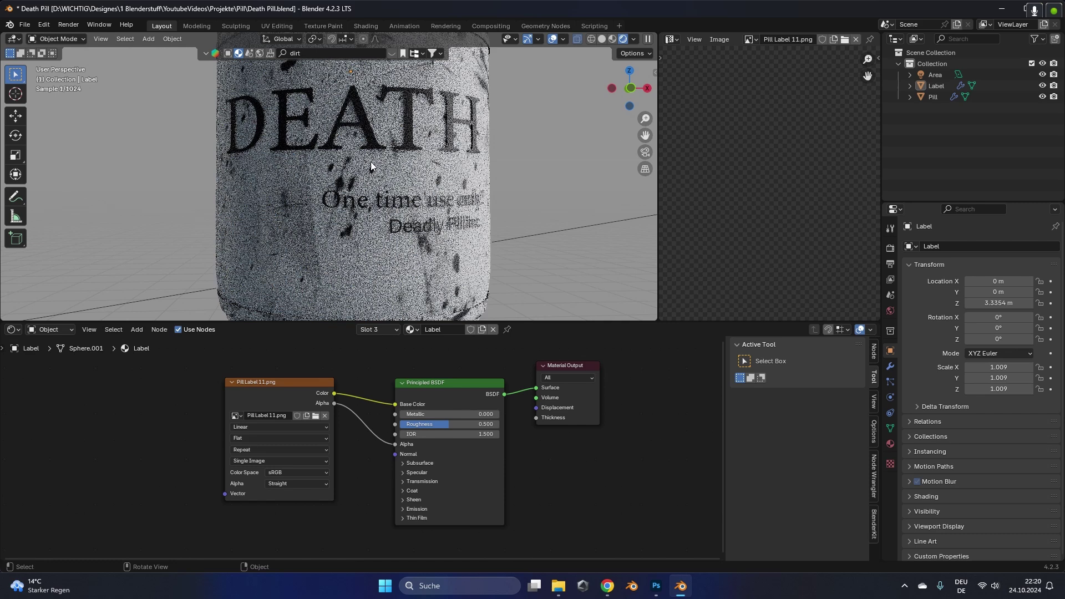
Step: Scale the Label object down by a factor of about 0.992 so it sits closer to the pill, and save the file
{"action": "left_click", "coordinate": [368, 166]}
{"action": "key", "text": "s"}
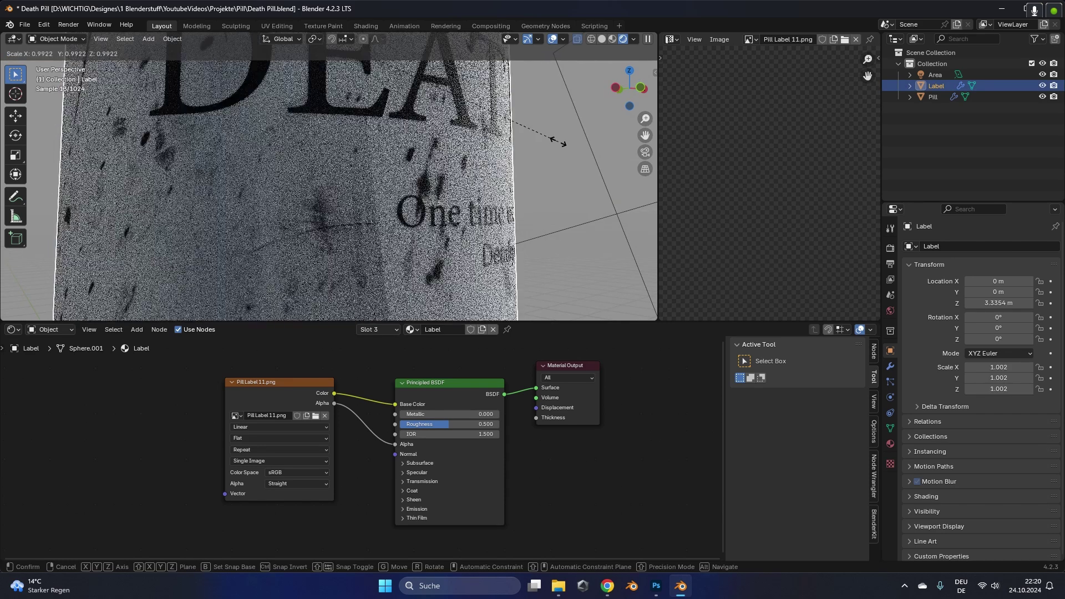
{"action": "left_click", "coordinate": [558, 145]}
{"action": "left_click", "coordinate": [559, 144]}
{"action": "key", "text": "ctrl+s"}
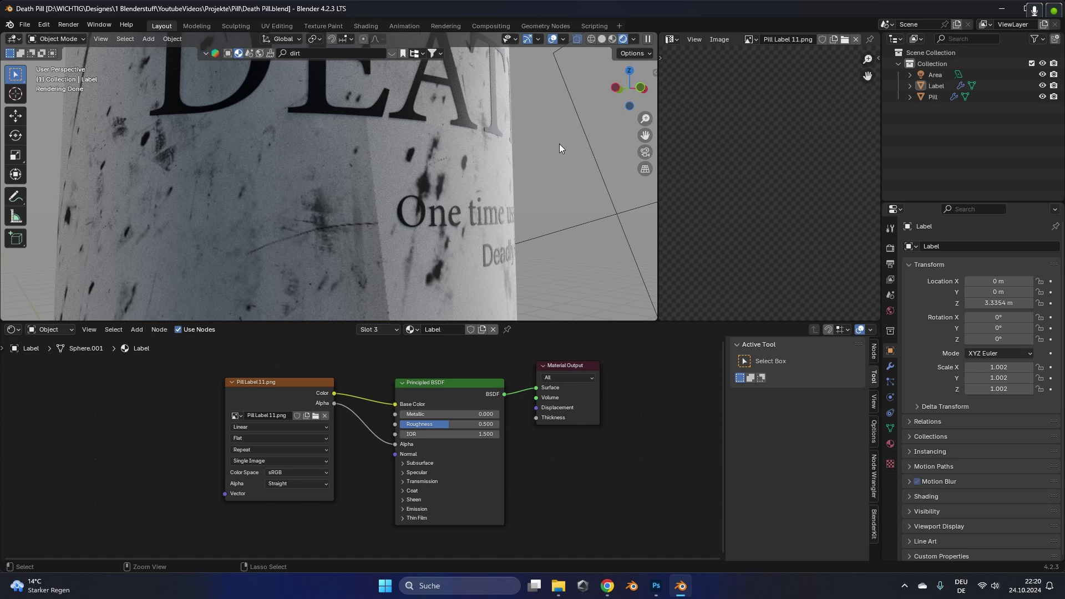
{"action": "scroll", "coordinate": [559, 144], "scroll_direction": "down", "scroll_amount": 4}
{"action": "left_click", "coordinate": [525, 149]}
{"action": "middle_click_drag", "start_coordinate": [526, 149], "coordinate": [465, 158]}
{"action": "scroll", "coordinate": [466, 160], "scroll_direction": "down", "scroll_amount": 4}
{"action": "left_click", "coordinate": [469, 159]}
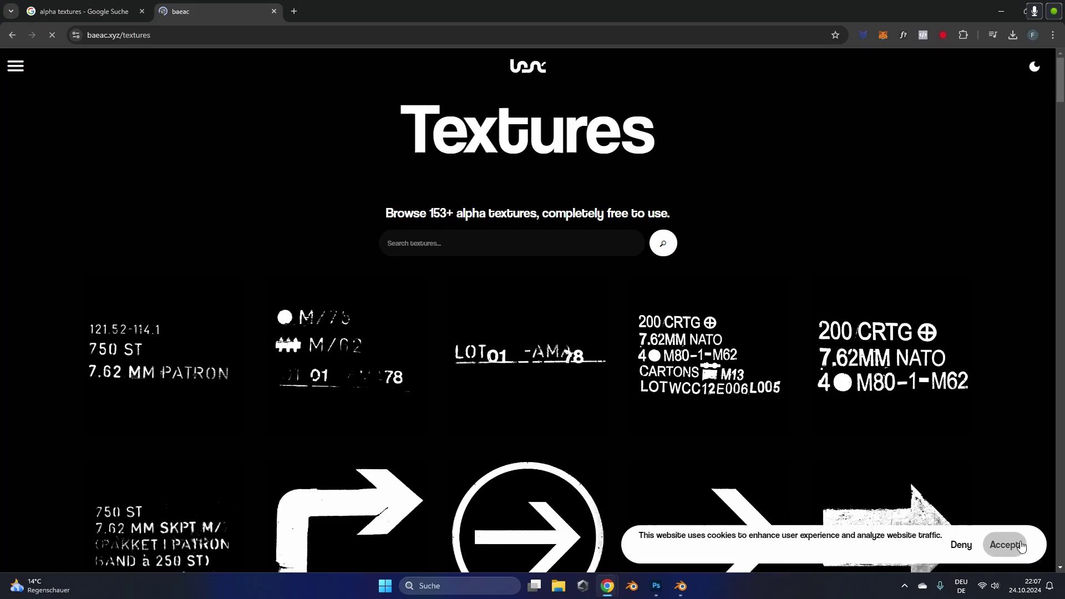
Step: Browse the free alpha textures on baeac.xyz in Chrome for scratch and dirt images
{"action": "left_click", "coordinate": [1021, 547]}
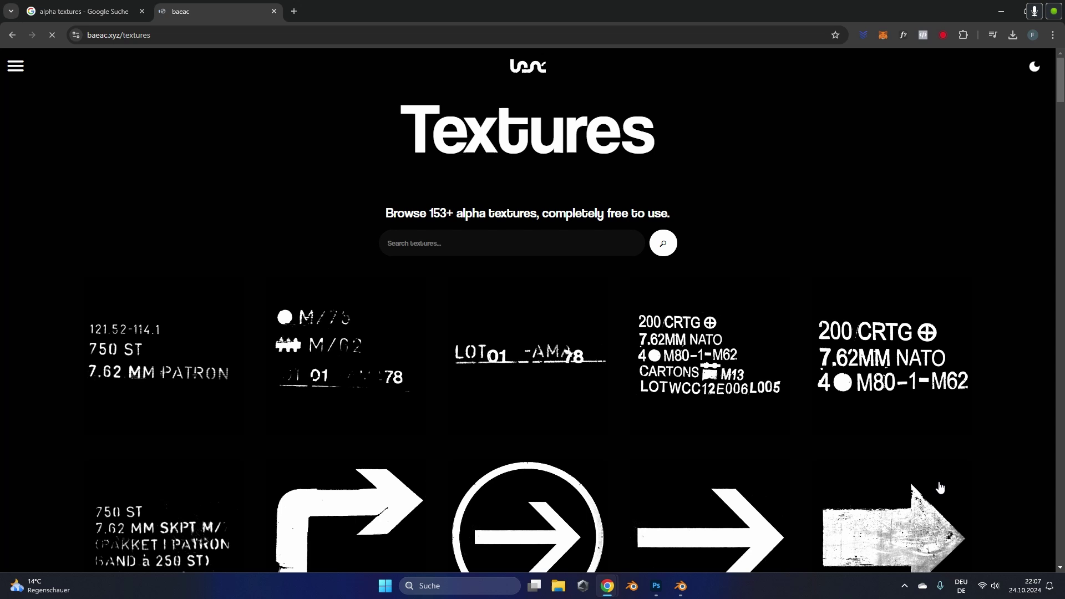
{"action": "scroll", "coordinate": [932, 480], "scroll_direction": "down", "scroll_amount": 9}
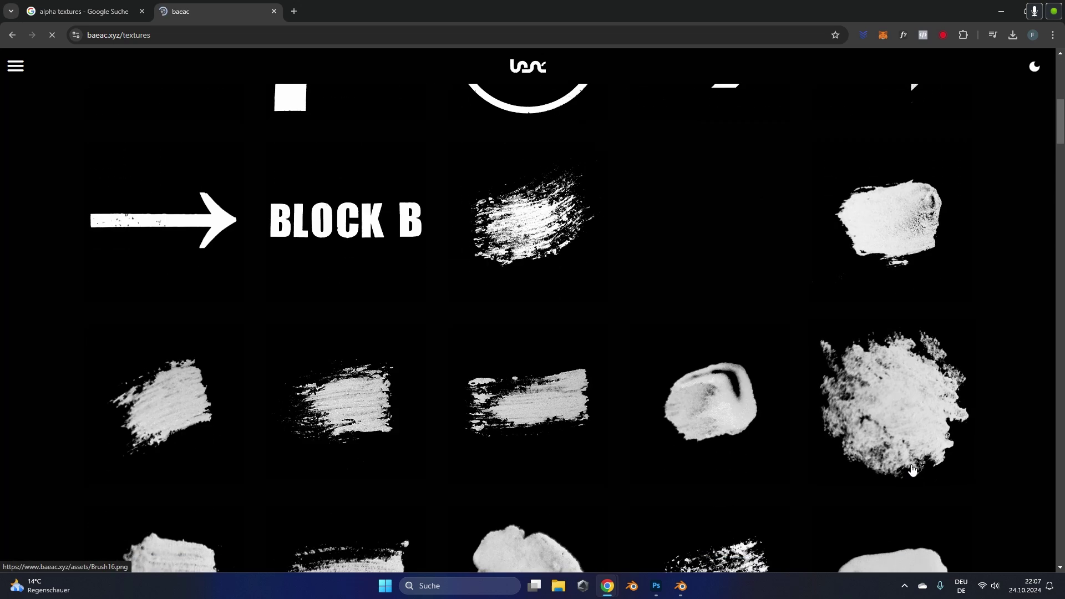
{"action": "scroll", "coordinate": [573, 415], "scroll_direction": "up", "scroll_amount": 1}
{"action": "scroll", "coordinate": [573, 415], "scroll_direction": "down", "scroll_amount": 5}
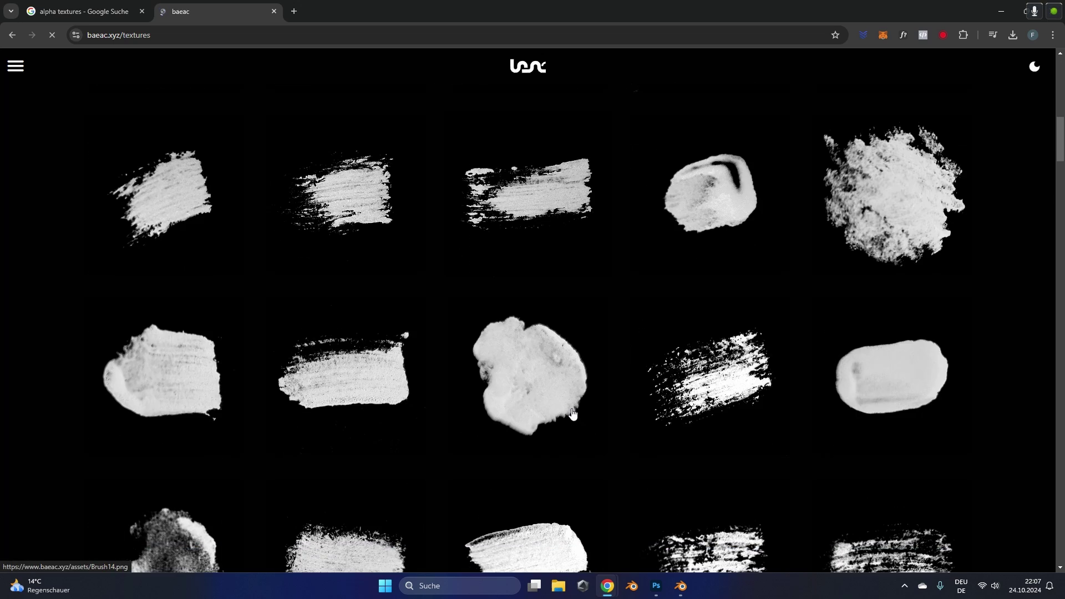
{"action": "scroll", "coordinate": [573, 414], "scroll_direction": "down", "scroll_amount": 4}
{"action": "scroll", "coordinate": [573, 413], "scroll_direction": "down", "scroll_amount": 3}
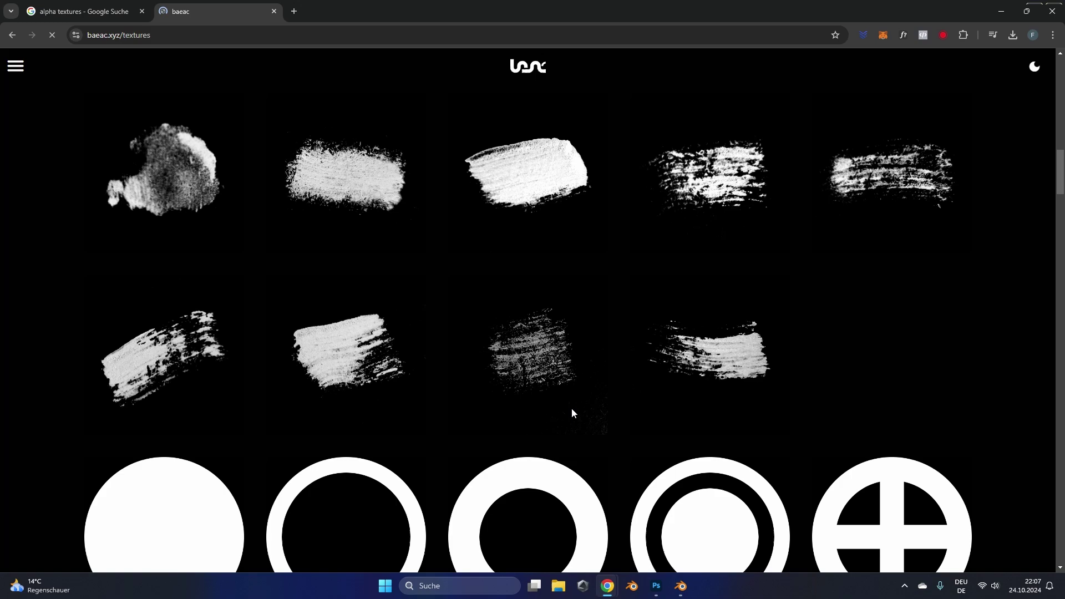
{"action": "scroll", "coordinate": [573, 413], "scroll_direction": "down", "scroll_amount": 4}
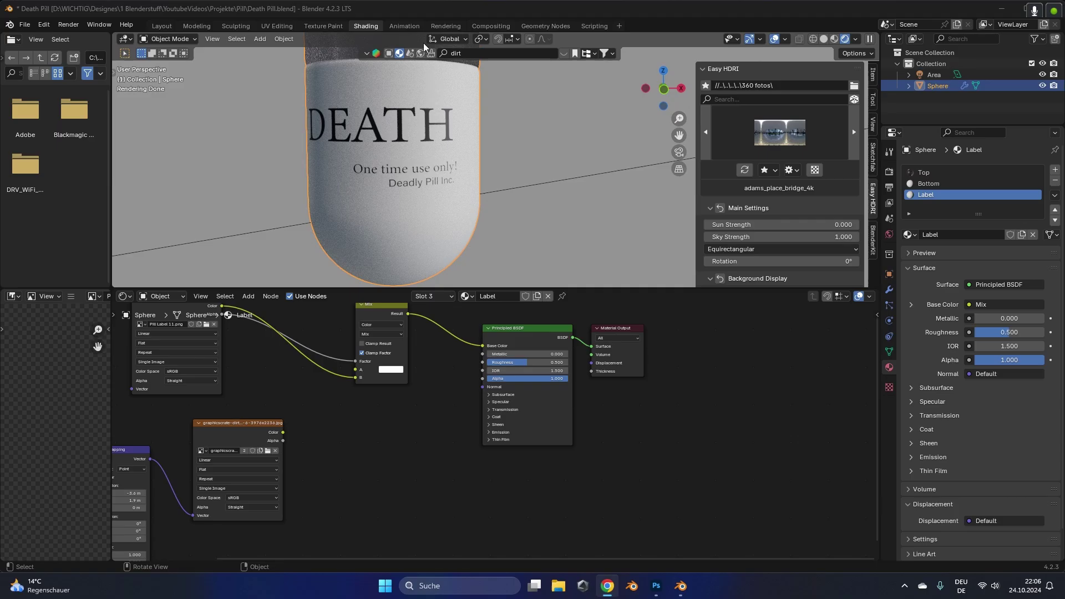
Step: Switch Blender to the Texture Paint workspace and create a new texture mask for the TexDraw brush
{"action": "left_click", "coordinate": [319, 27]}
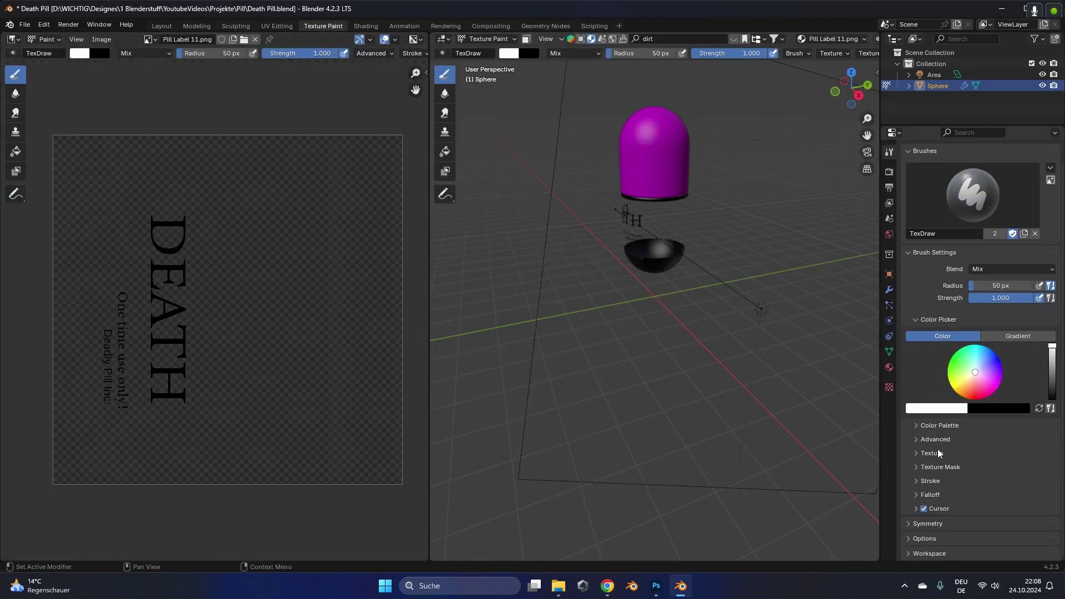
{"action": "left_click", "coordinate": [937, 450]}
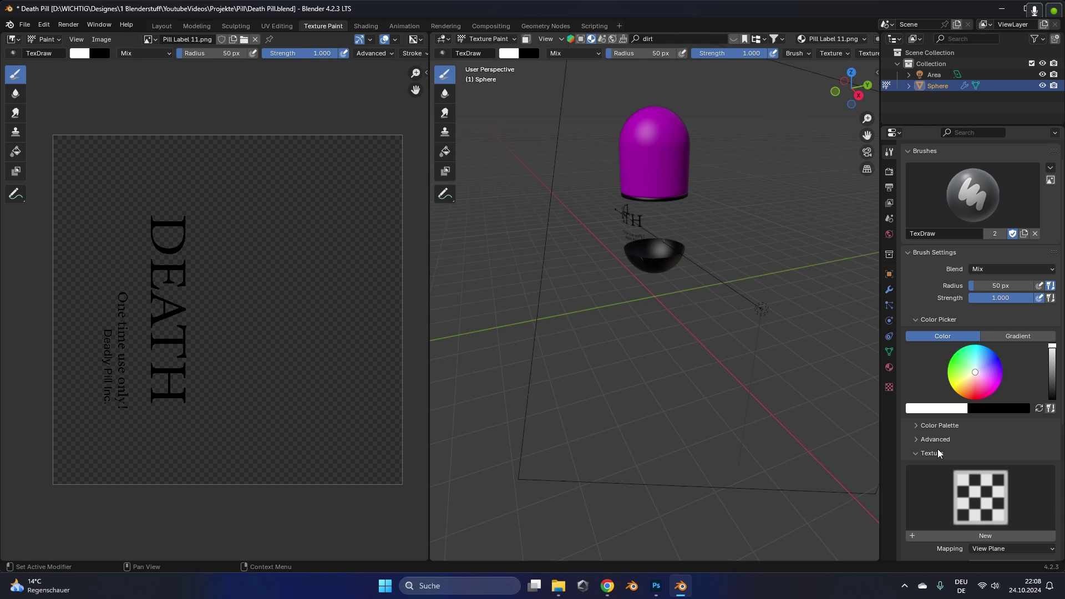
{"action": "left_click", "coordinate": [937, 450]}
{"action": "left_click", "coordinate": [937, 466]}
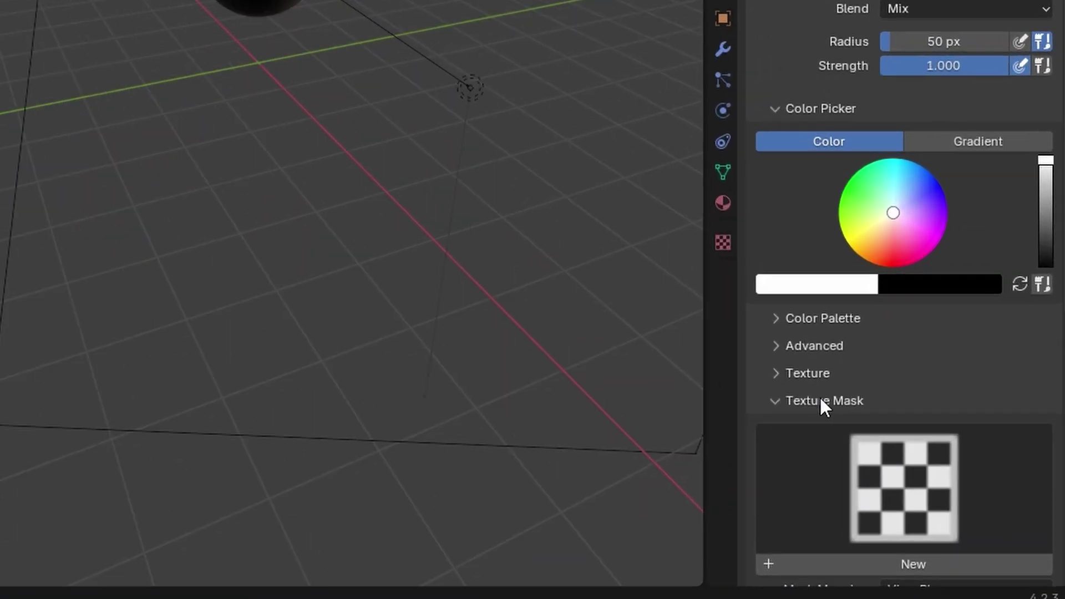
{"action": "scroll", "coordinate": [826, 391], "scroll_direction": "down", "scroll_amount": 5}
{"action": "left_click", "coordinate": [854, 385]}
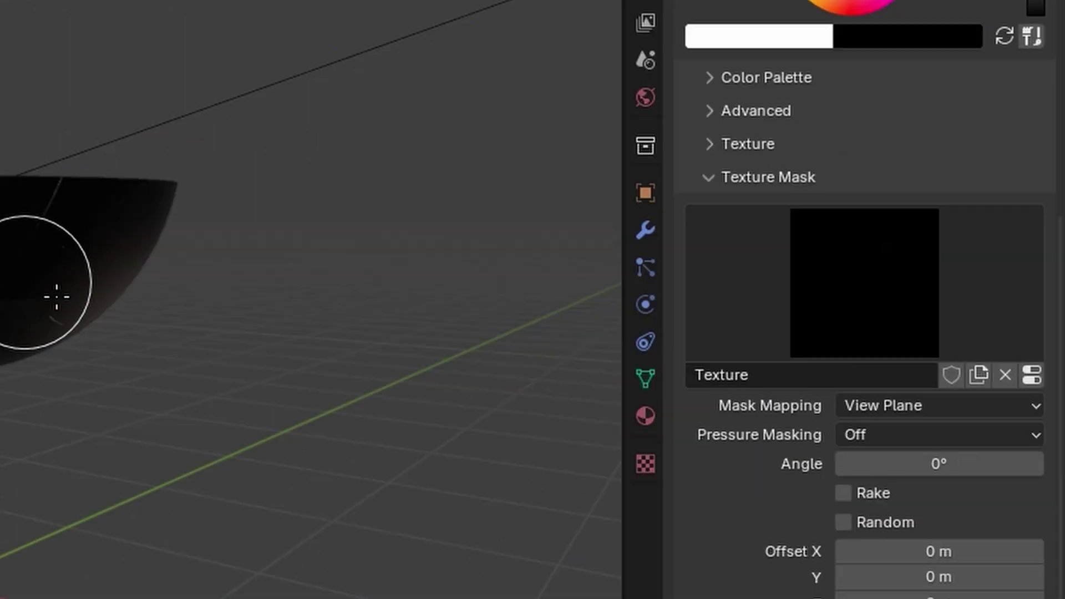
Step: Load Scratches2.png from the Decals folder as the brush mask texture's image
{"action": "left_click", "coordinate": [1032, 375]}
{"action": "left_click", "coordinate": [1017, 406]}
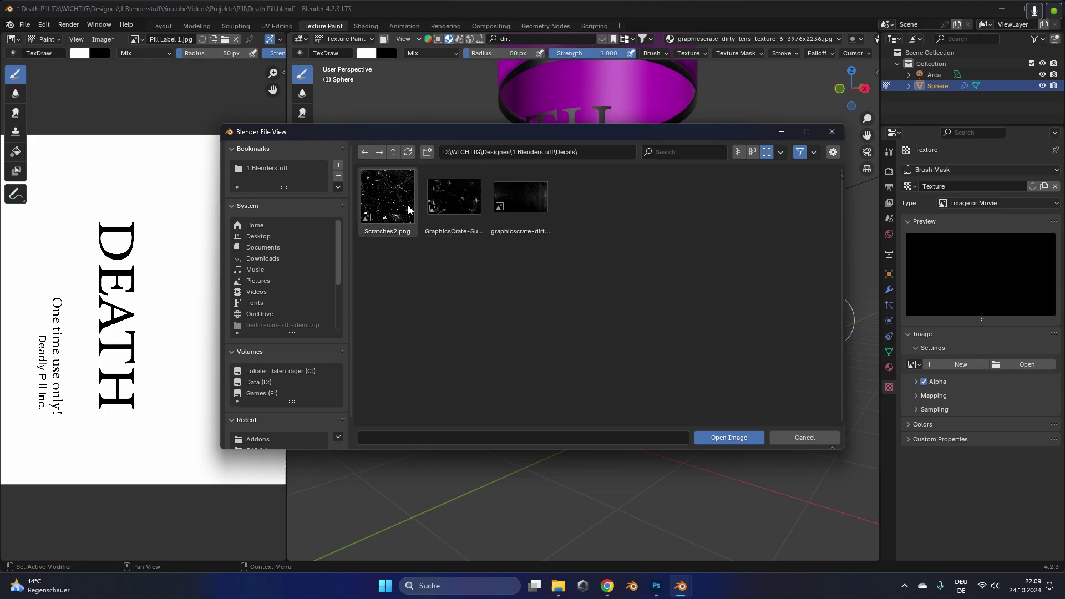
{"action": "left_click", "coordinate": [394, 206]}
{"action": "double_click", "coordinate": [394, 206]}
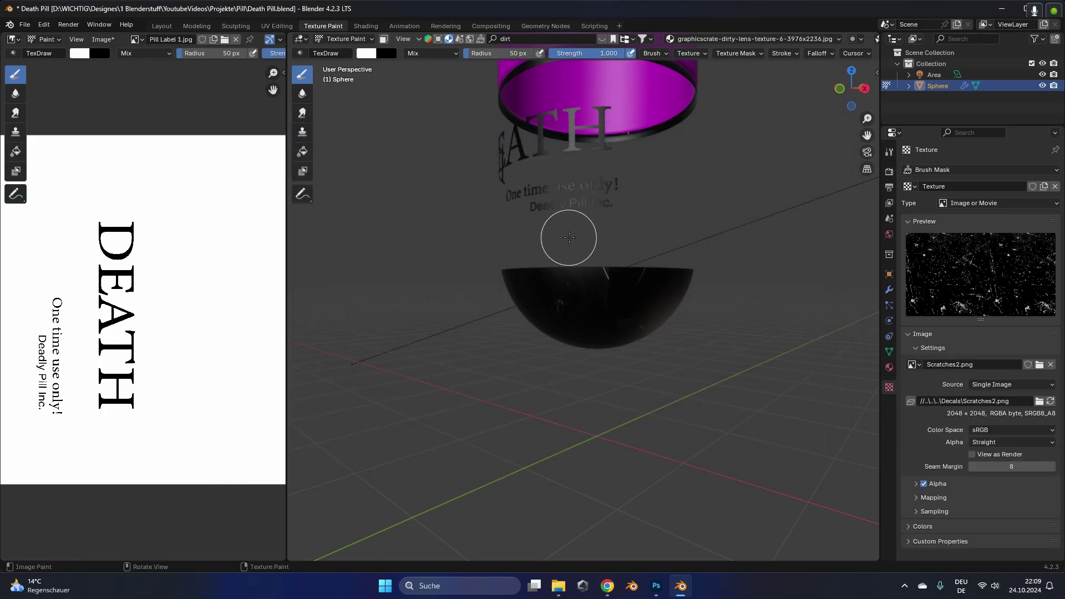
Step: Set the texture mask's mapping to Stencil and place the scratches stencil over the capsule
{"action": "left_click_drag", "start_coordinate": [566, 235], "coordinate": [654, 218]}
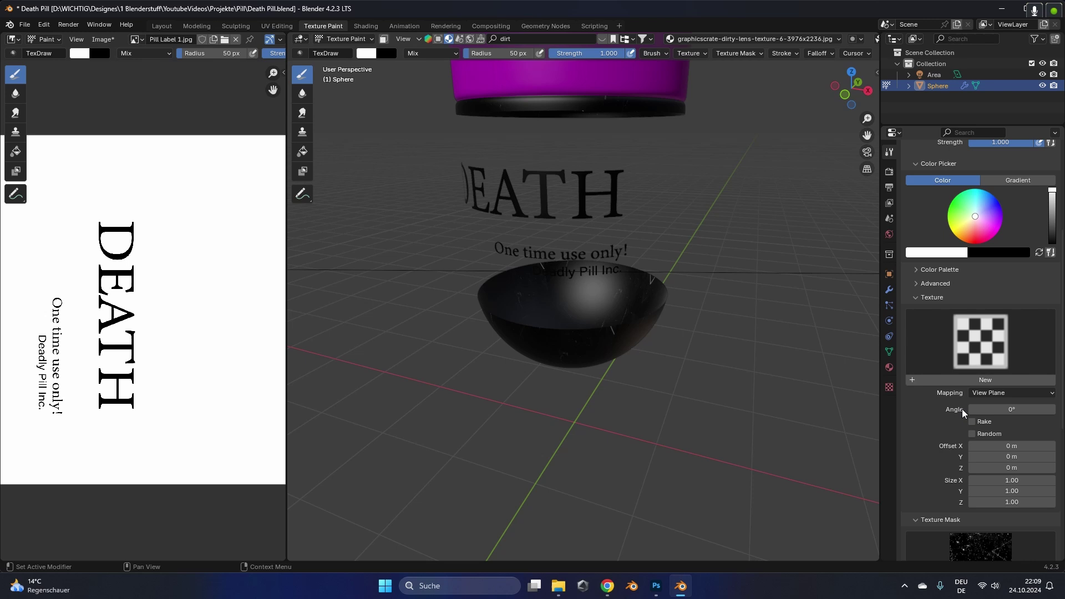
{"action": "scroll", "coordinate": [961, 408], "scroll_direction": "down", "scroll_amount": 5}
{"action": "scroll", "coordinate": [982, 433], "scroll_direction": "down", "scroll_amount": 4}
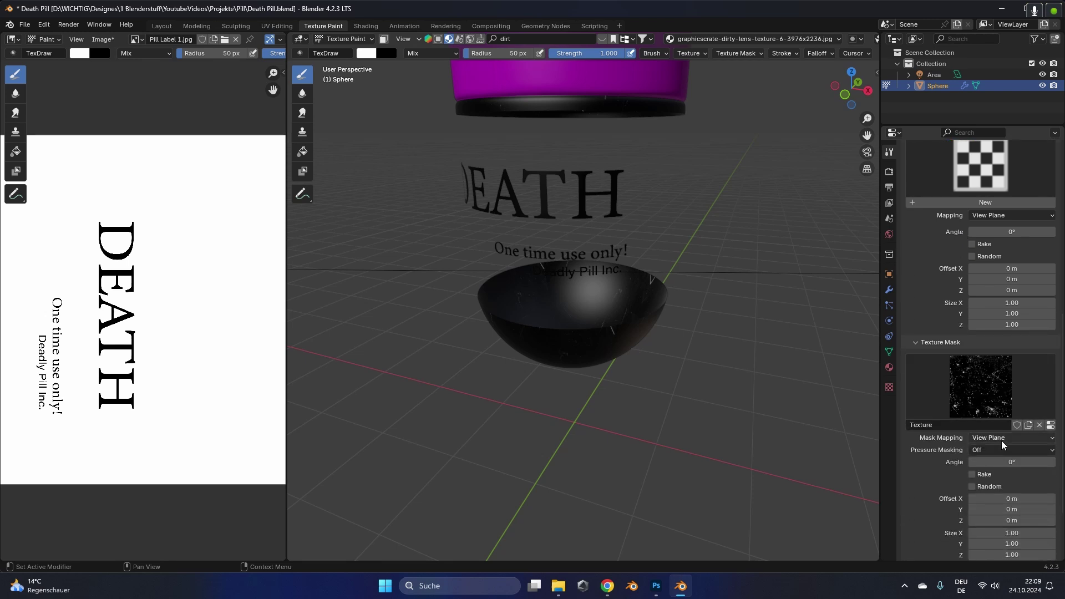
{"action": "left_click", "coordinate": [1001, 440]}
{"action": "left_click", "coordinate": [1002, 486]}
{"action": "right_click_drag", "start_coordinate": [469, 348], "coordinate": [554, 191], "text": "alt"}
{"action": "middle_click_drag", "start_coordinate": [569, 213], "coordinate": [593, 192]}
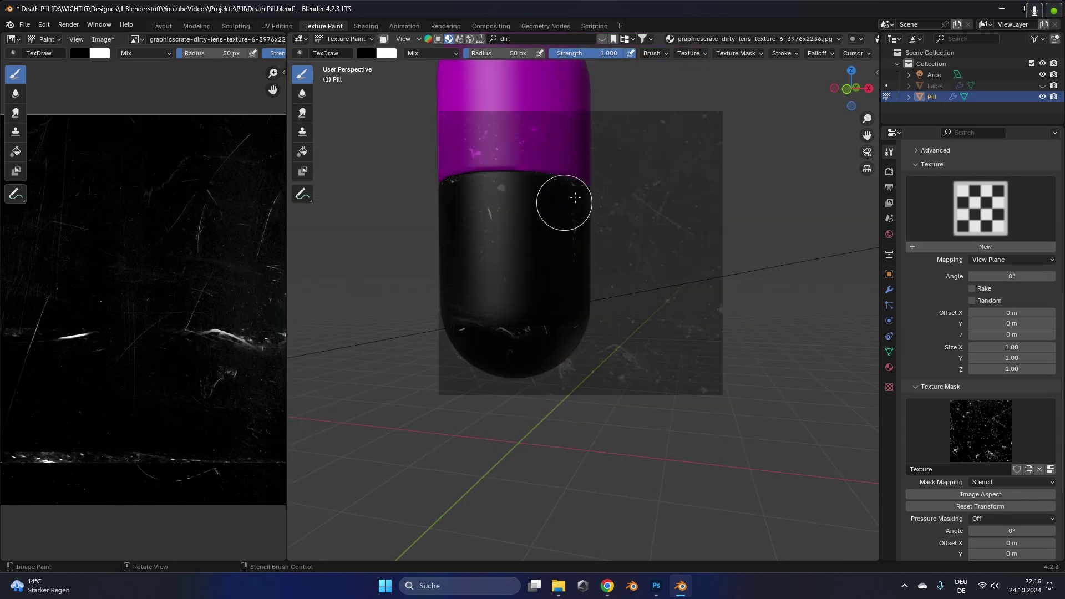
Step: Add a white Base Color paint slot image of 2000 x 2000 px to the pill's Bottom material
{"action": "left_click", "coordinate": [697, 39]}
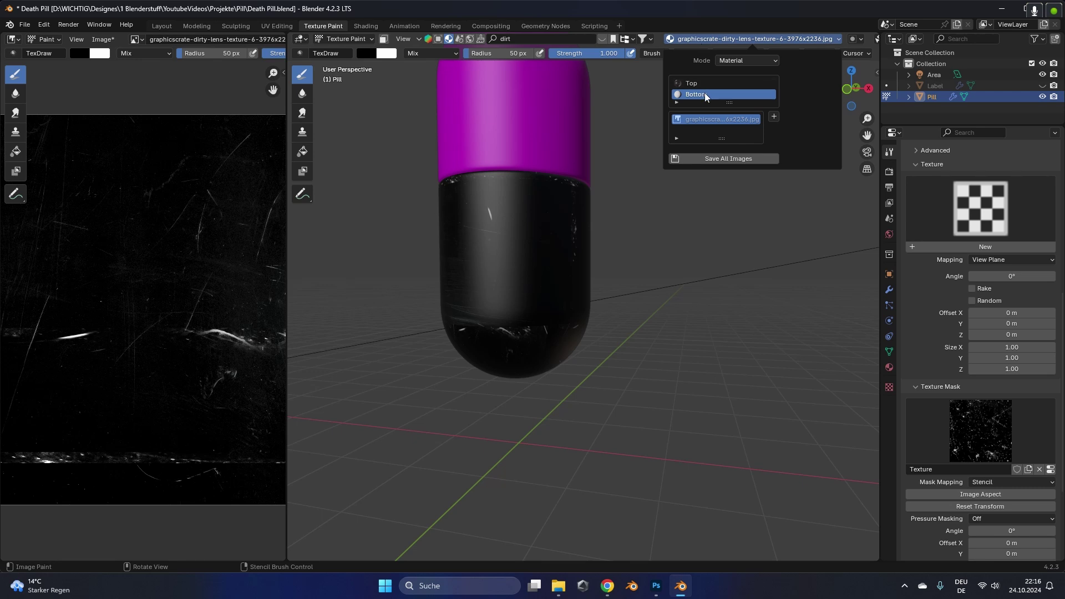
{"action": "left_click", "coordinate": [773, 117]}
{"action": "left_click", "coordinate": [787, 128]}
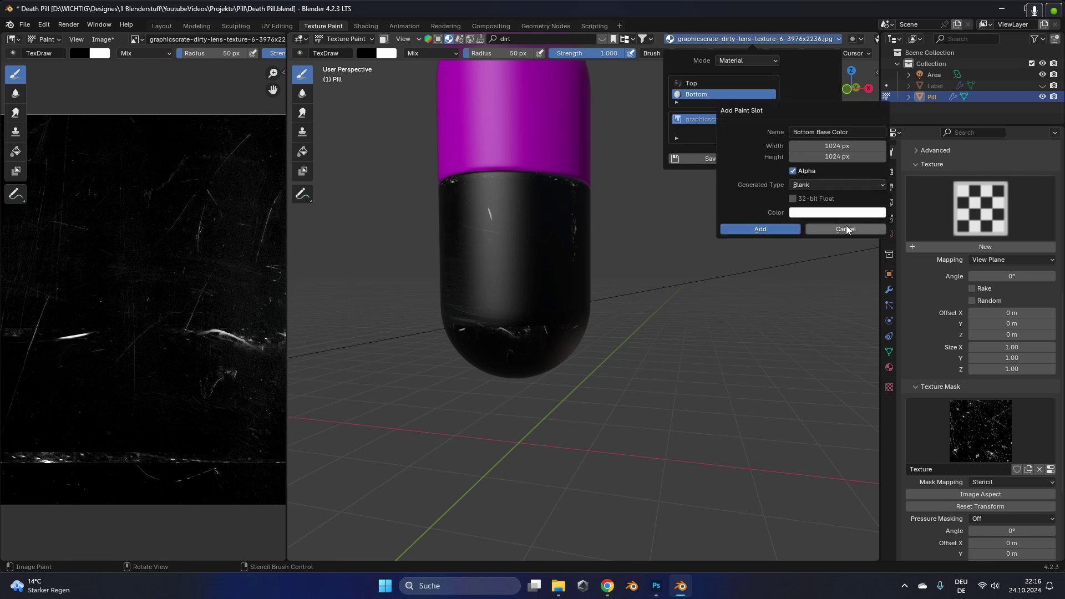
{"action": "left_click", "coordinate": [843, 145]}
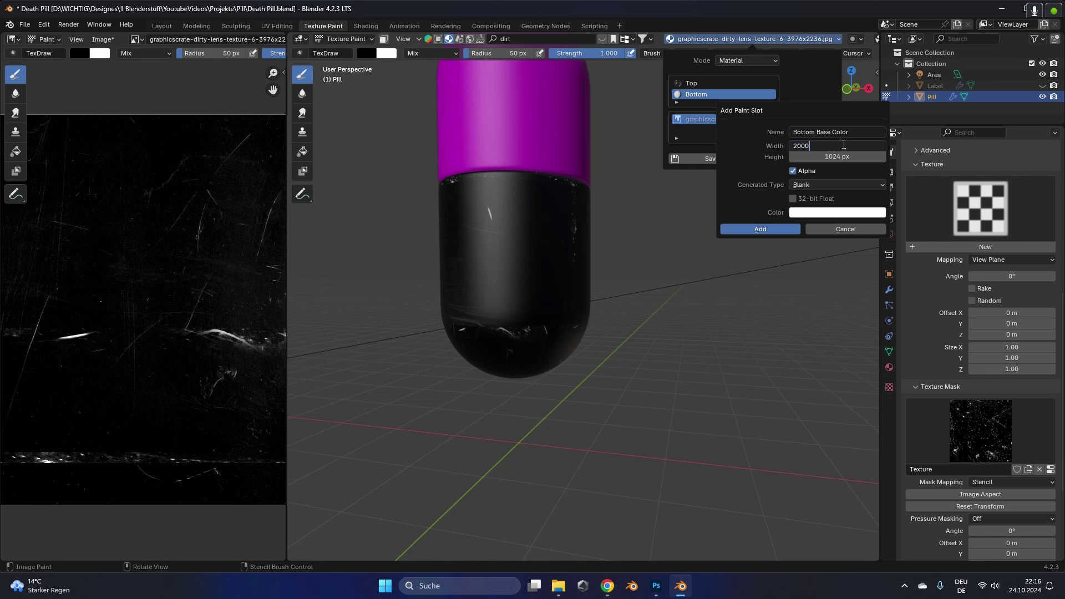
{"action": "type", "text": "2000"}
{"action": "key", "text": "Return"}
{"action": "left_click", "coordinate": [839, 157]}
{"action": "type", "text": "2"}
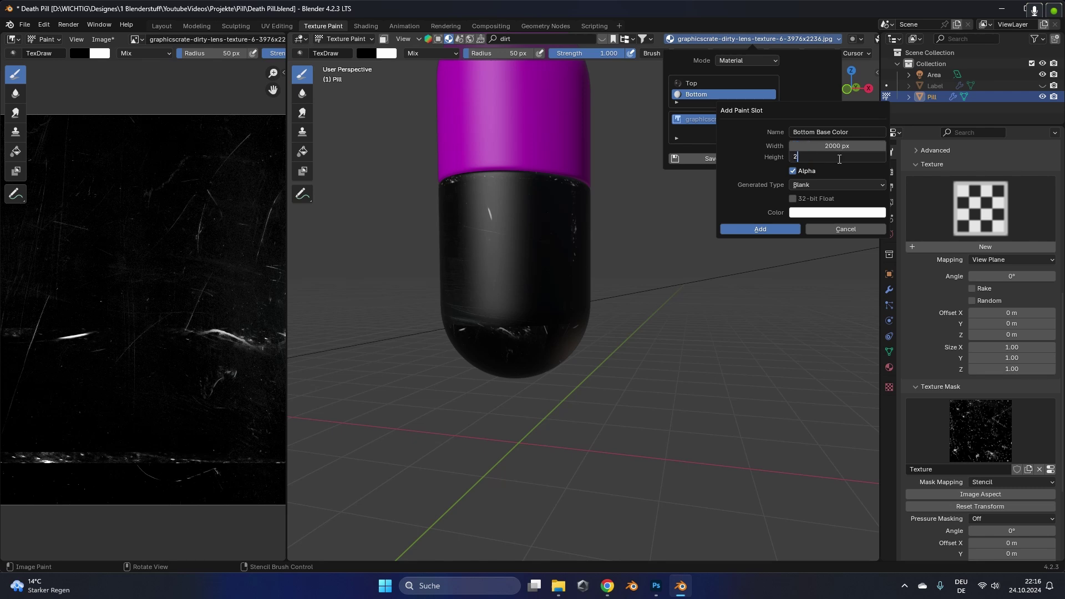
{"action": "type", "text": "000"}
{"action": "key", "text": "Return"}
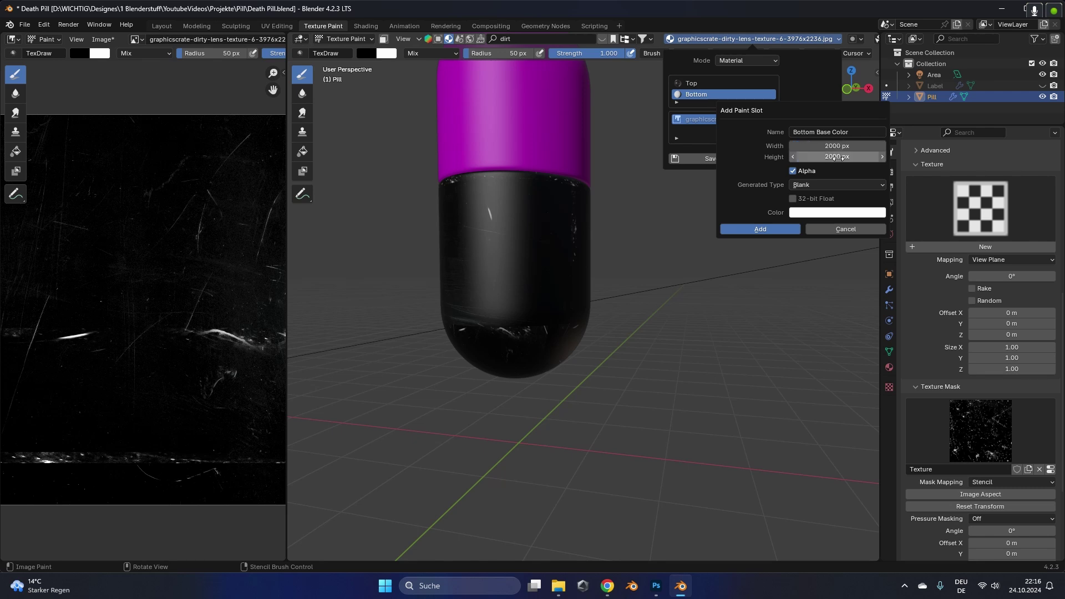
{"action": "left_click", "coordinate": [765, 229]}
Step: Paint black scratches onto the capsule's bottom half through the stencil and replace the brush mask image with the graphicscrate dirt texture from Decals
{"action": "middle_click_drag", "start_coordinate": [538, 248], "coordinate": [591, 223]}
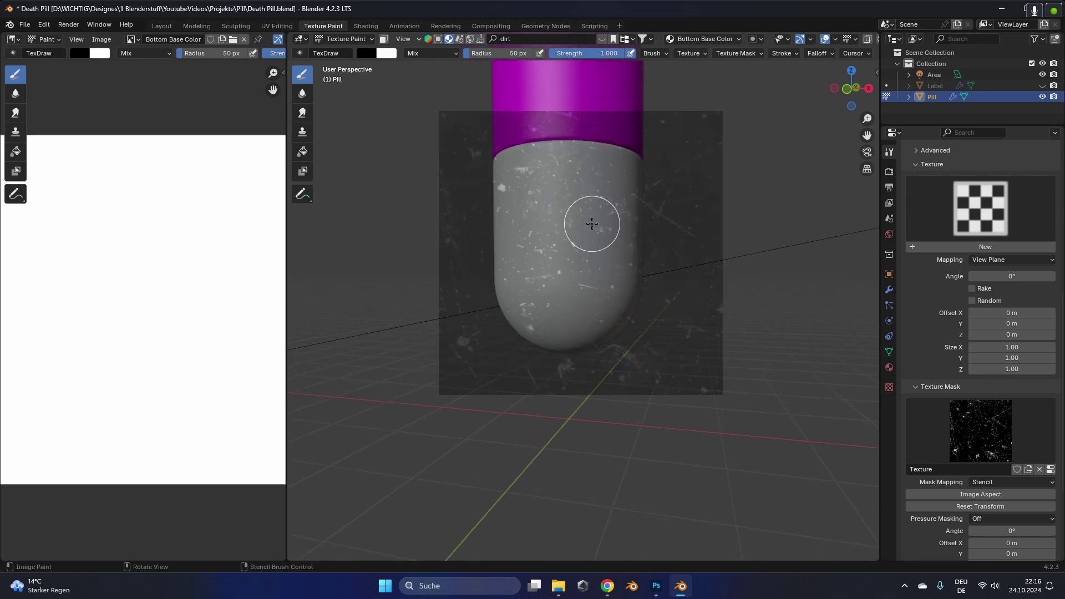
{"action": "mouse_move", "coordinate": [564, 177]}
{"action": "left_mouse_down"}
{"action": "mouse_move", "coordinate": [542, 311]}
{"action": "mouse_move", "coordinate": [627, 233]}
{"action": "mouse_move", "coordinate": [594, 194]}
{"action": "mouse_move", "coordinate": [625, 263]}
{"action": "mouse_move", "coordinate": [585, 340]}
{"action": "mouse_move", "coordinate": [566, 314]}
{"action": "mouse_move", "coordinate": [582, 173]}
{"action": "mouse_move", "coordinate": [613, 155]}
{"action": "mouse_move", "coordinate": [564, 233]}
{"action": "mouse_move", "coordinate": [677, 314]}
{"action": "mouse_move", "coordinate": [544, 242]}
{"action": "left_mouse_up"}
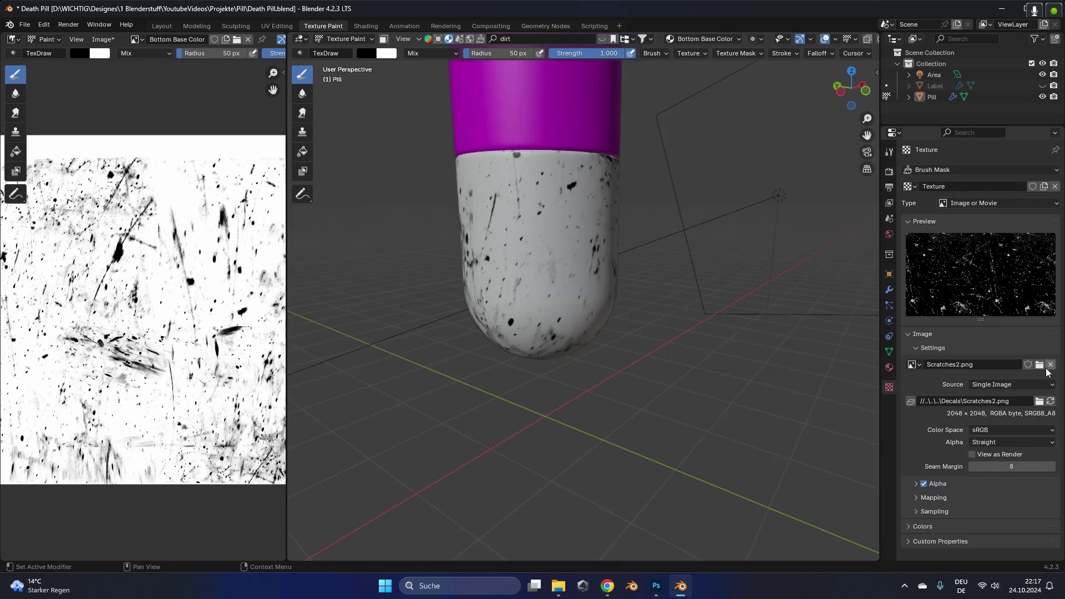
{"action": "left_click", "coordinate": [1040, 365]}
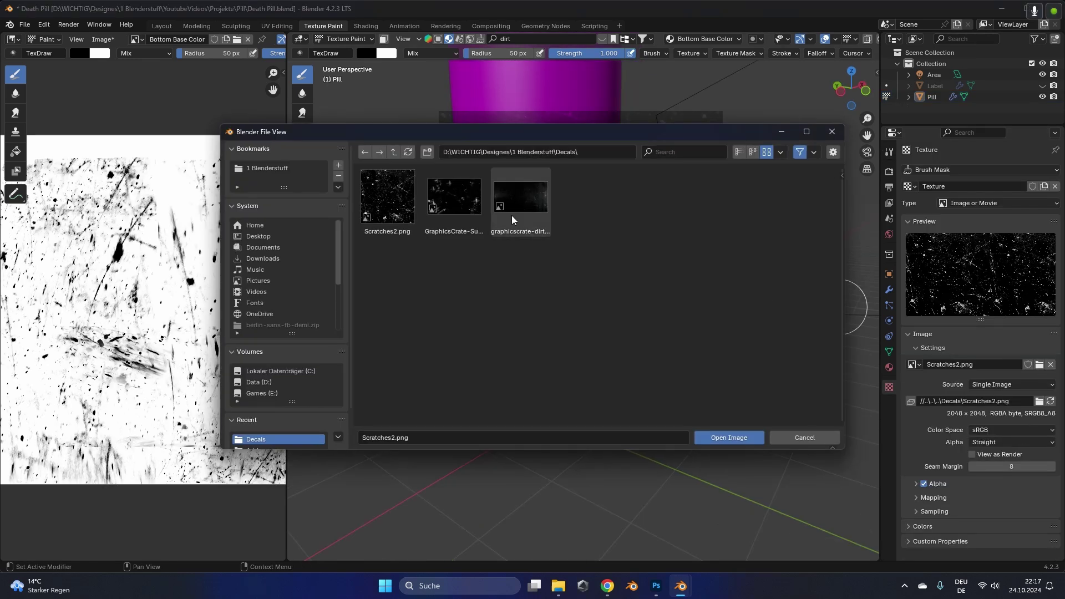
{"action": "double_click", "coordinate": [506, 212]}
{"action": "scroll", "coordinate": [615, 248], "scroll_direction": "up", "scroll_amount": 4}
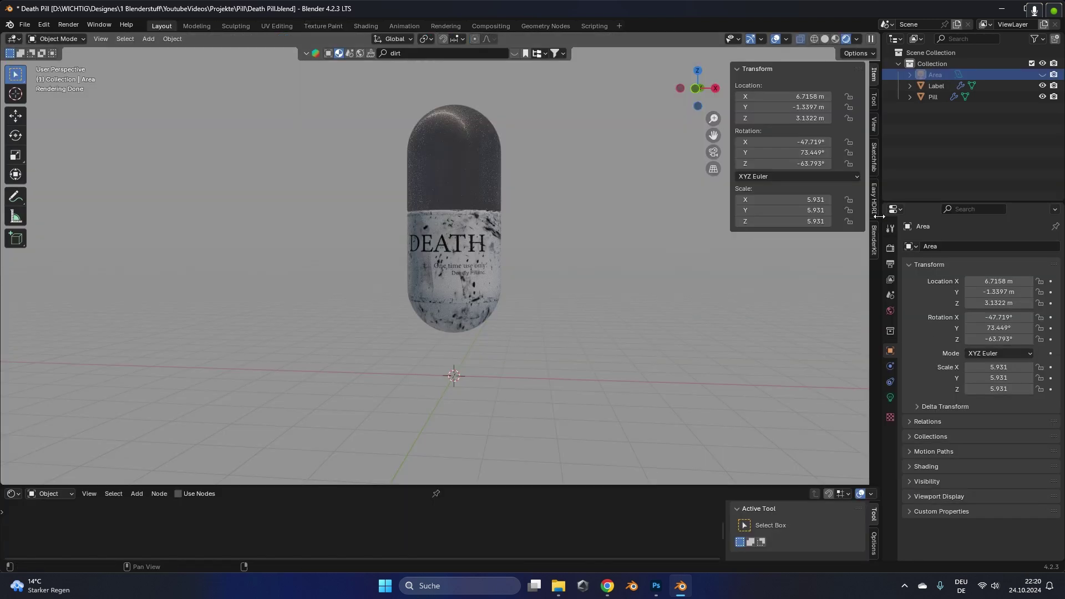
Step: Try the Easy HDRI environments abandoned_factory_canteen_02_8k and empty_warehouse_01_4k as lighting for the pill
{"action": "left_click", "coordinate": [876, 210]}
{"action": "left_click", "coordinate": [811, 137]}
{"action": "left_click", "coordinate": [615, 258]}
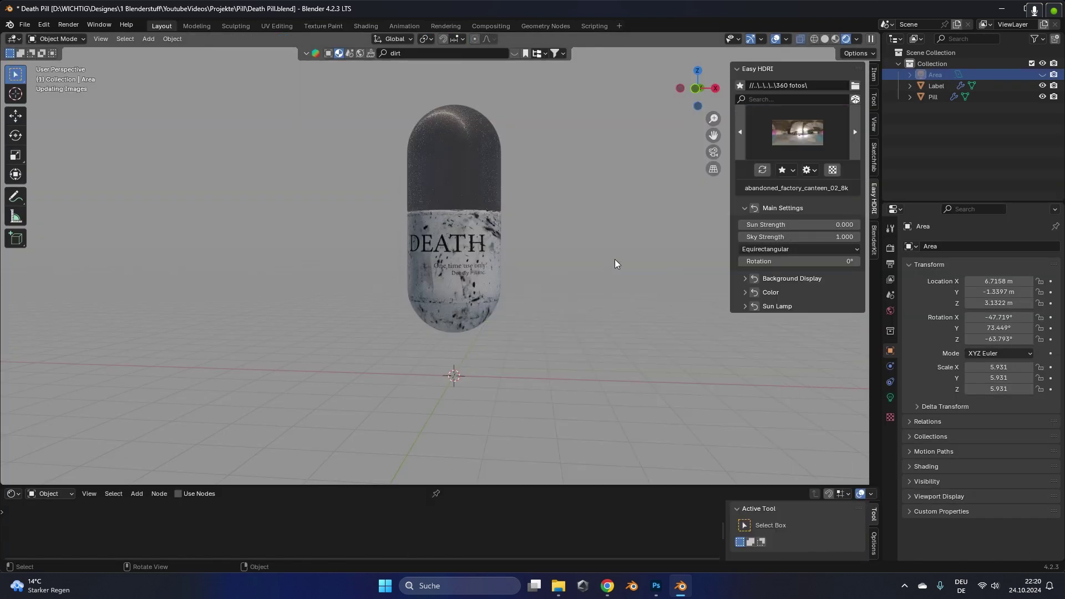
{"action": "left_click", "coordinate": [820, 151]}
{"action": "left_click", "coordinate": [527, 281]}
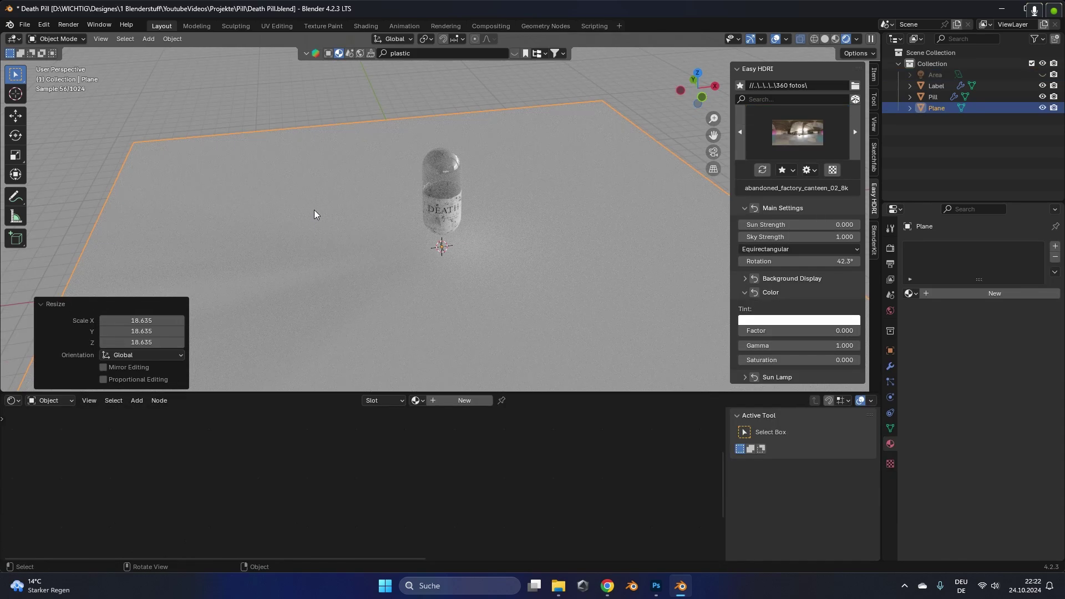
{"action": "scroll", "coordinate": [309, 209], "scroll_direction": "up", "scroll_amount": 3}
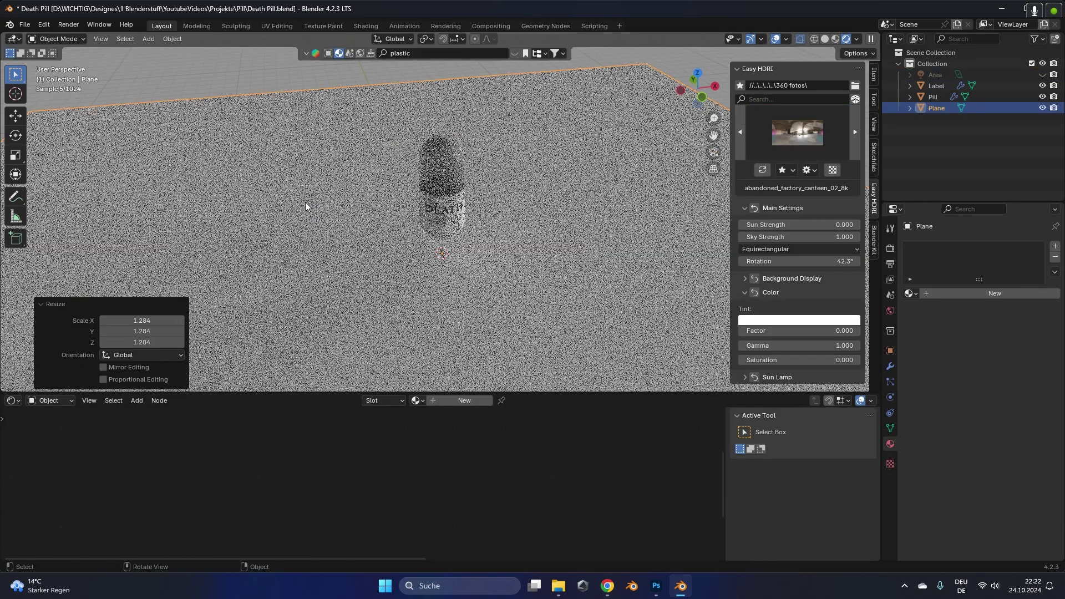
Step: Extrude one edge of the floor plane straight up along Z and bevel the fold with multiple segments into a curved backdrop
{"action": "scroll", "coordinate": [305, 207], "scroll_direction": "down", "scroll_amount": 5}
{"action": "key", "text": "Tab"}
{"action": "key", "text": "g"}
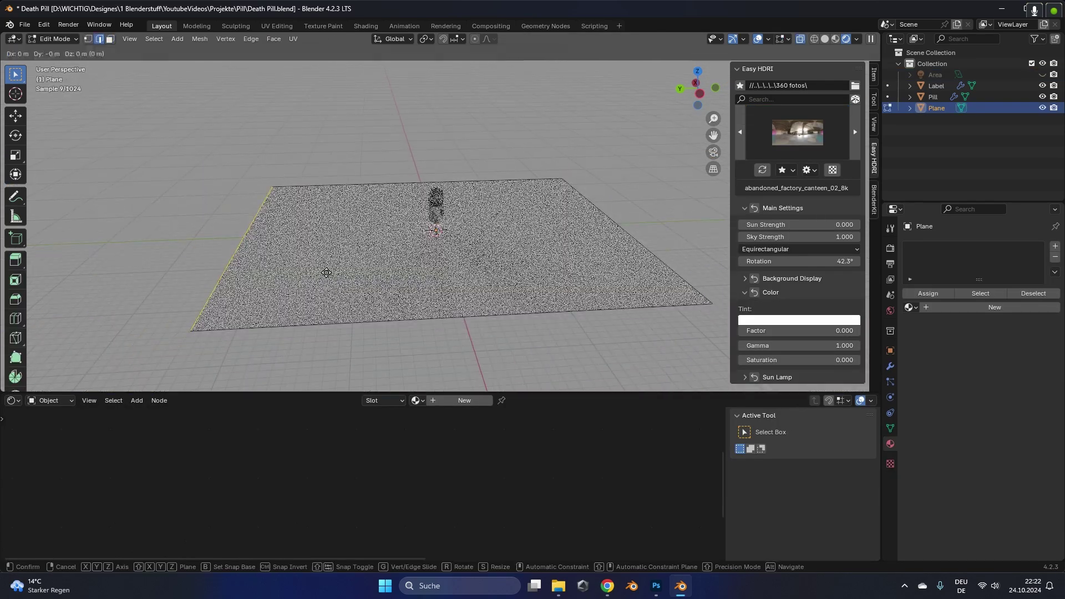
{"action": "key", "text": "z"}
{"action": "left_click", "coordinate": [304, 94]}
{"action": "left_click", "coordinate": [252, 227]}
{"action": "key", "text": "ctrl+v"}
{"action": "key", "text": "ctrl+b"}
{"action": "scroll", "coordinate": [349, 277], "scroll_direction": "up", "scroll_amount": 2}
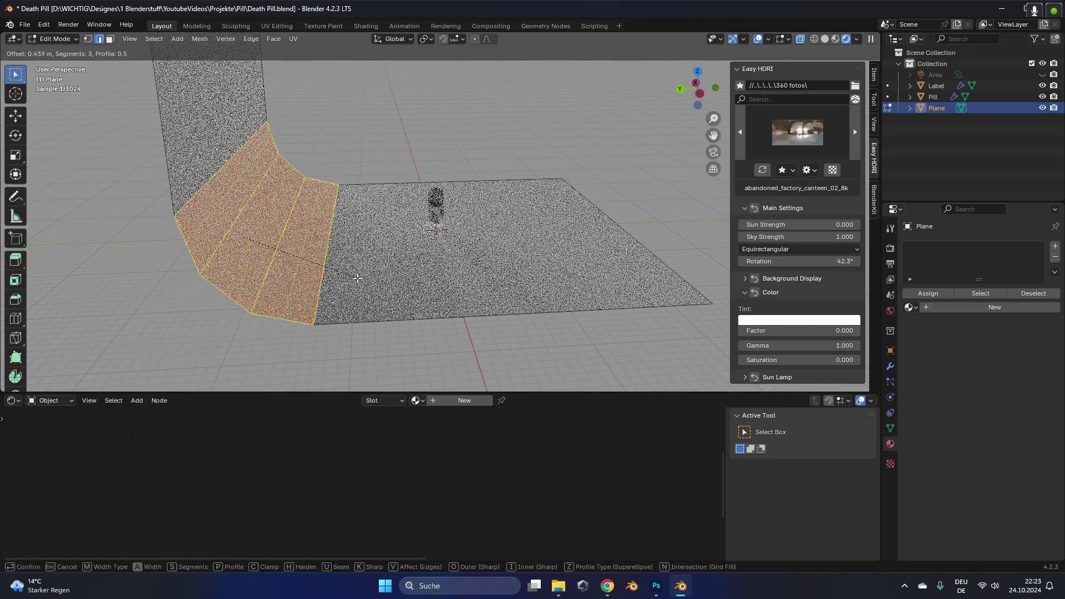
{"action": "scroll", "coordinate": [357, 278], "scroll_direction": "up", "scroll_amount": 4}
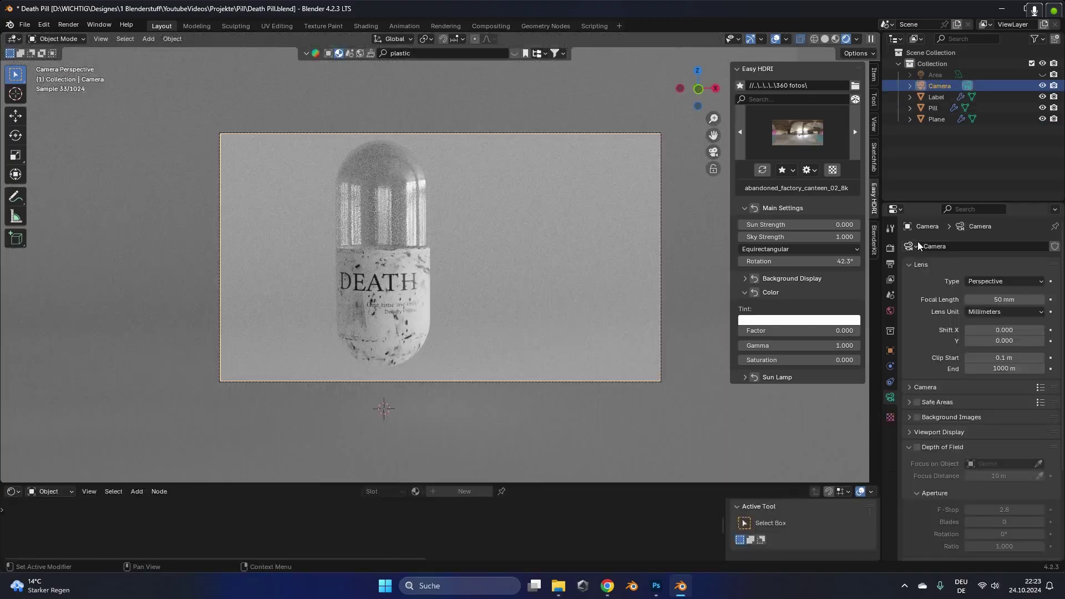
Step: Set the camera's focal length to 90 mm
{"action": "left_click", "coordinate": [890, 250]}
{"action": "left_click", "coordinate": [890, 397]}
{"action": "left_click", "coordinate": [1001, 299]}
{"action": "type", "text": "90"}
{"action": "key", "text": "Return"}
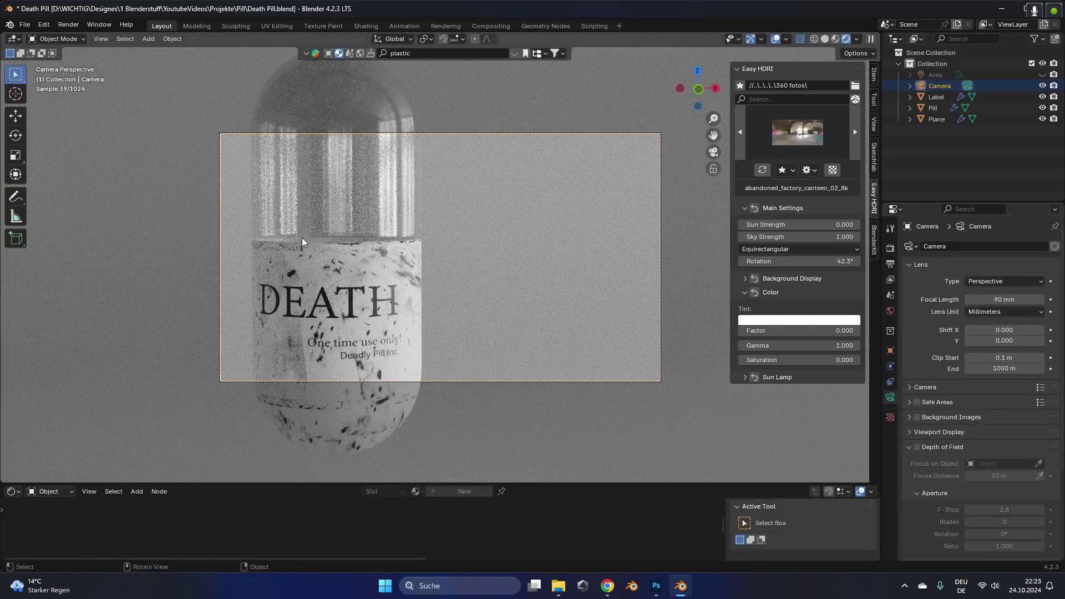
Step: Lock the camera to the view and pull it back until the whole pill fits inside the frame
{"action": "scroll", "coordinate": [303, 244], "scroll_direction": "down", "scroll_amount": 2}
{"action": "left_click", "coordinate": [873, 123]}
{"action": "left_click", "coordinate": [792, 220]}
{"action": "scroll", "coordinate": [401, 262], "scroll_direction": "down", "scroll_amount": 1}
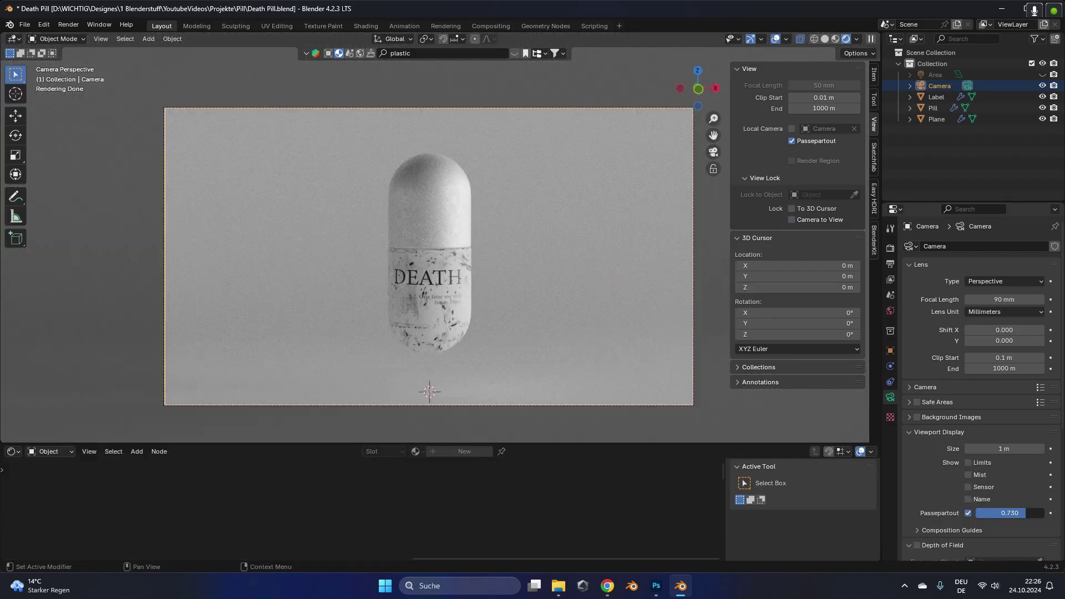
Step: Set the camera's passepartout to 0.952 and show the Thirds and Center composition guides
{"action": "left_click_drag", "start_coordinate": [993, 513], "coordinate": [1038, 513]}
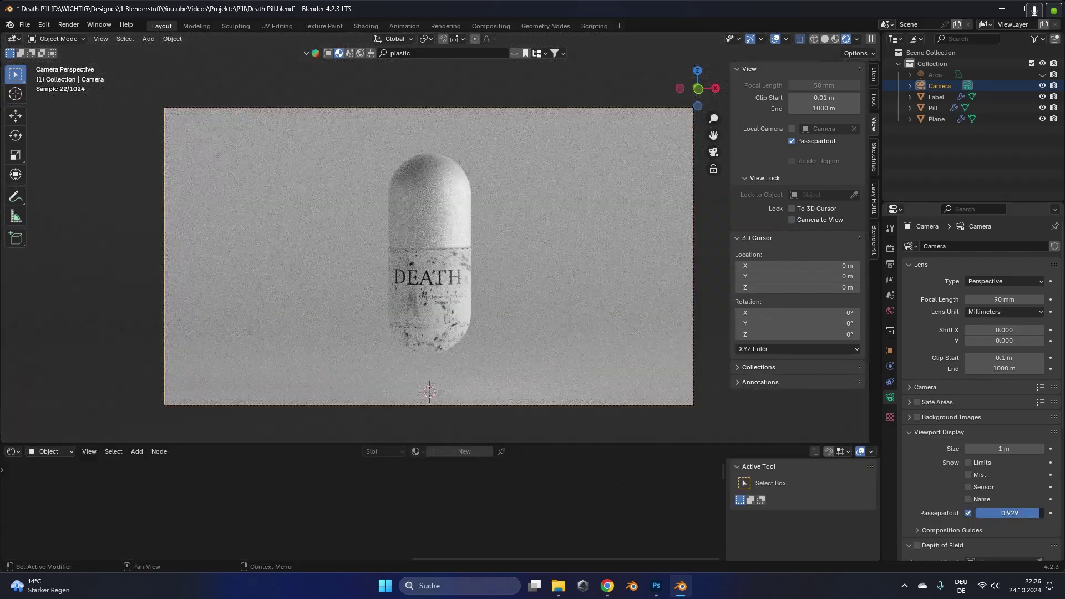
{"action": "scroll", "coordinate": [948, 505], "scroll_direction": "down", "scroll_amount": 2}
{"action": "left_click", "coordinate": [945, 486]}
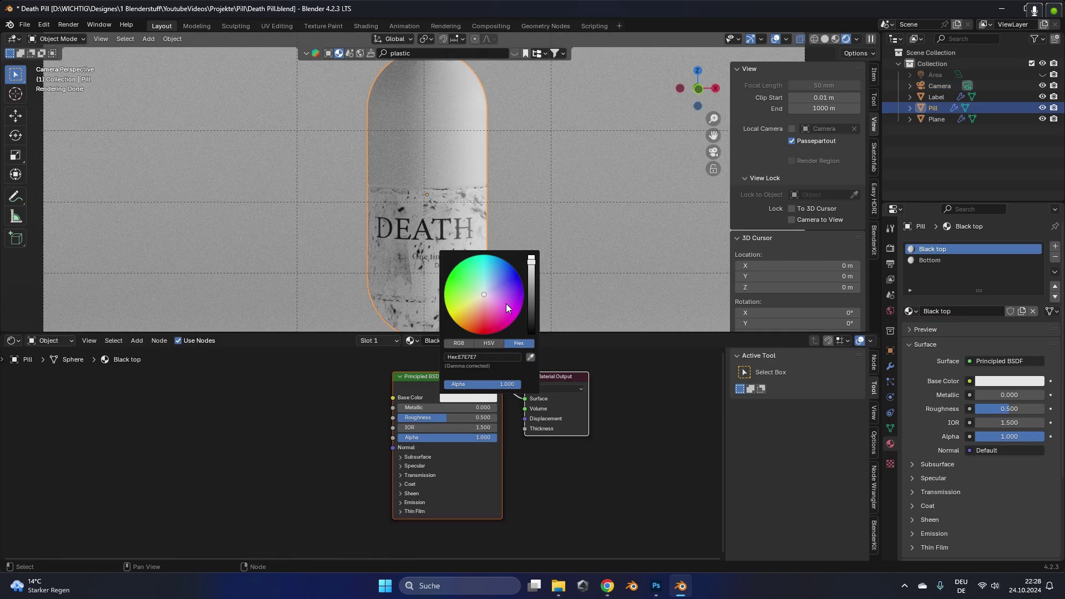
{"action": "left_click_drag", "start_coordinate": [531, 259], "coordinate": [530, 338]}
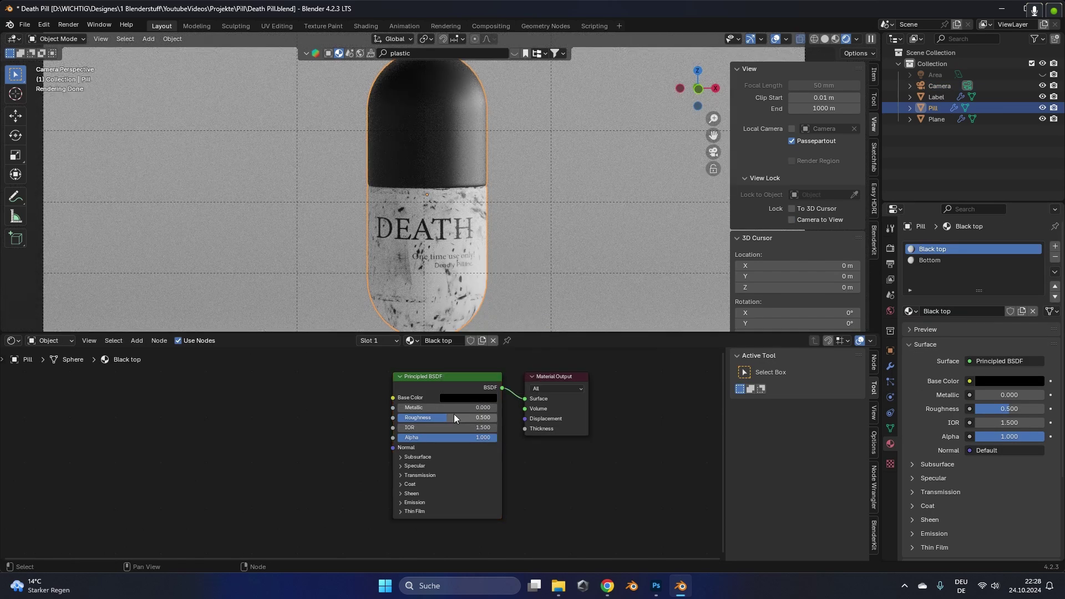
Step: Set the Black top material's Metallic to 0.373, Roughness to 0.177, Alpha to 0.723 and Transmission weight to 0.450
{"action": "left_click_drag", "start_coordinate": [453, 409], "coordinate": [514, 409]}
{"action": "left_click_drag", "start_coordinate": [437, 417], "coordinate": [411, 437]}
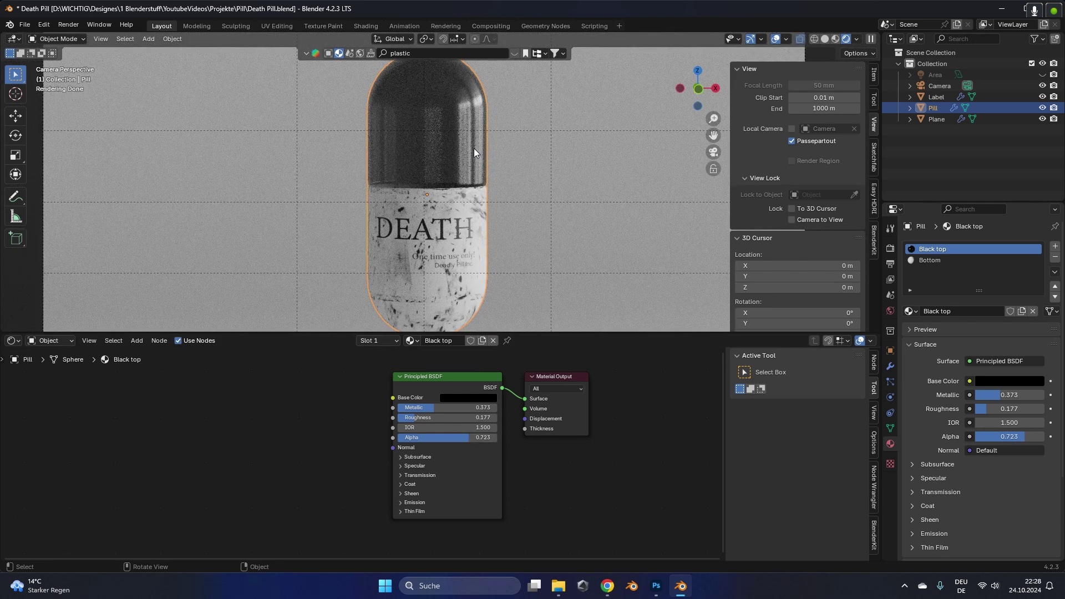
{"action": "left_click", "coordinate": [431, 456]}
{"action": "left_click", "coordinate": [430, 456]}
{"action": "left_click", "coordinate": [417, 465]}
{"action": "left_click", "coordinate": [417, 465]}
{"action": "left_click", "coordinate": [420, 475]}
{"action": "mouse_move", "coordinate": [447, 486]}
{"action": "left_mouse_down"}
{"action": "mouse_move", "coordinate": [491, 486]}
{"action": "mouse_move", "coordinate": [441, 487]}
{"action": "left_mouse_up"}
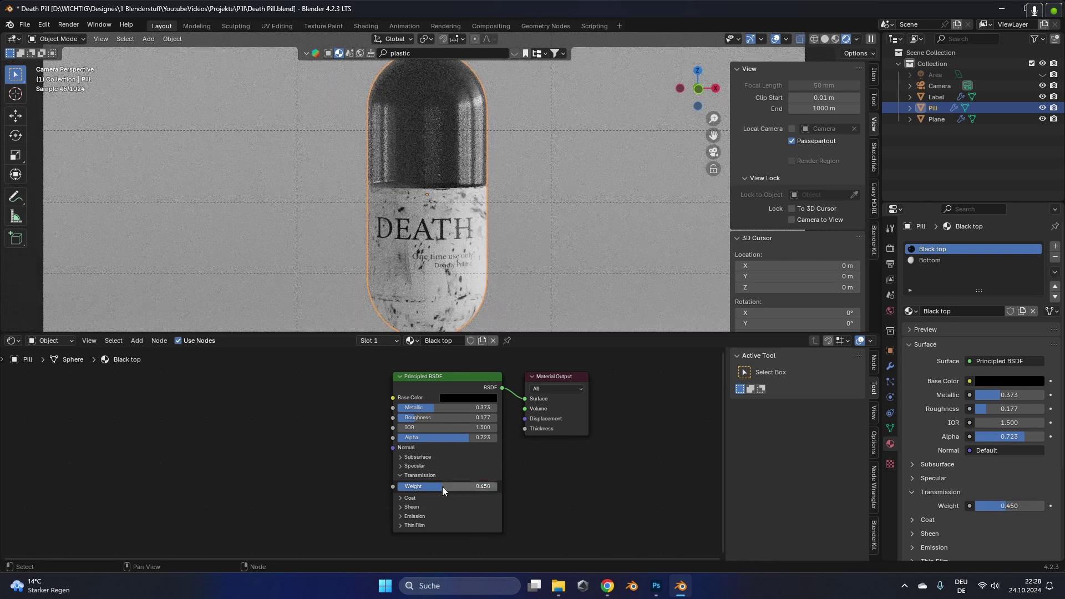
{"action": "left_click", "coordinate": [421, 475]}
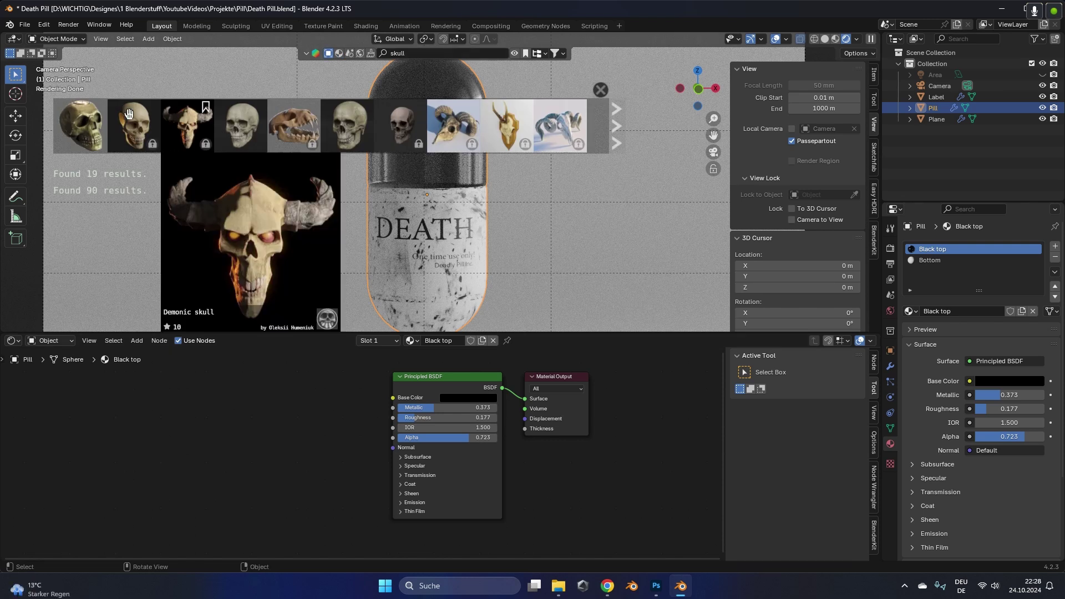
Step: Browse the skull assets and scale the Decorative old skull to fit inside the capsule's black half
{"action": "mouse_move", "coordinate": [92, 124]}
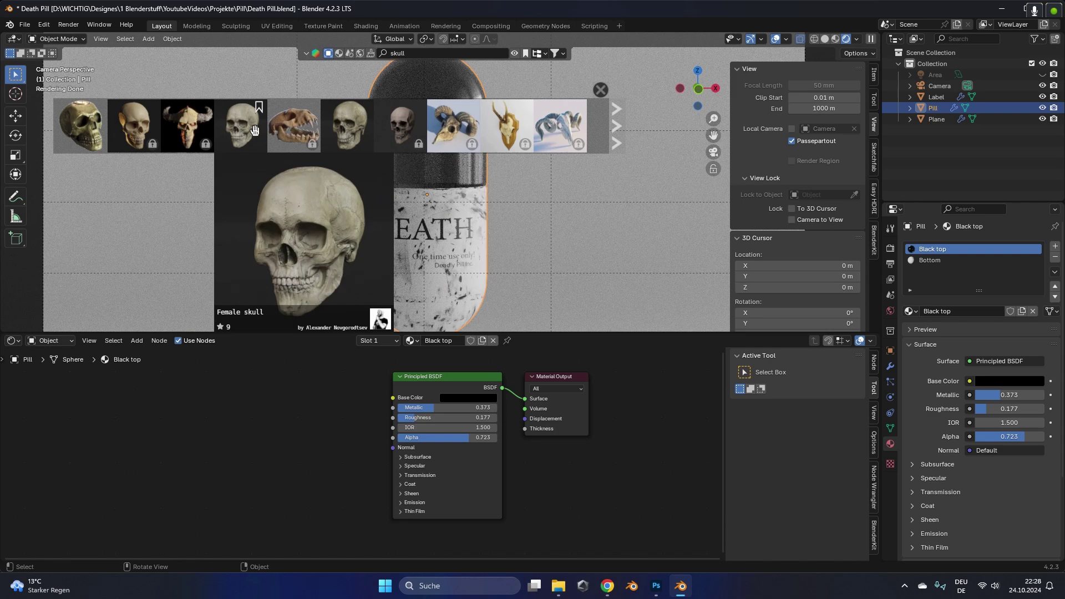
{"action": "key", "text": "s"}
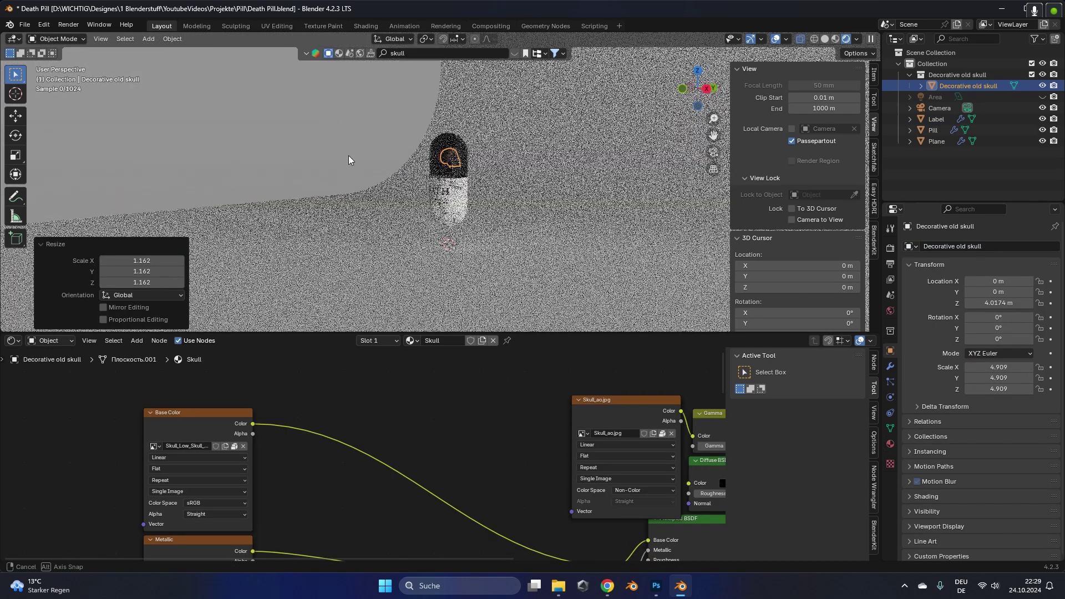
{"action": "left_click", "coordinate": [442, 134]}
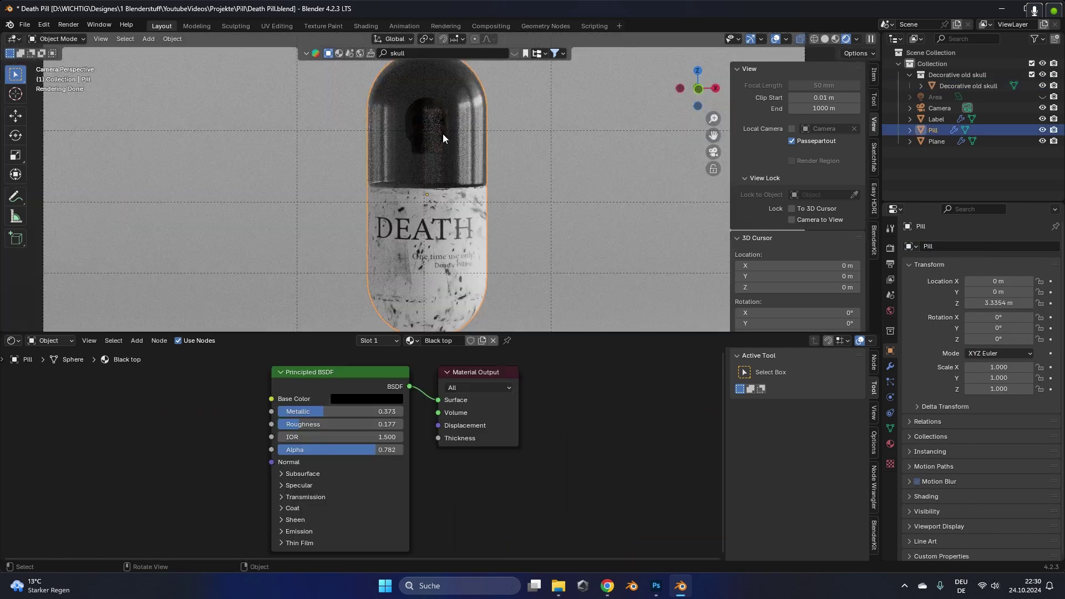
Step: Turn the skull inside the capsule with a trackball rotation to about X 10°, Y 5°, Z 146°
{"action": "left_click", "coordinate": [931, 85]}
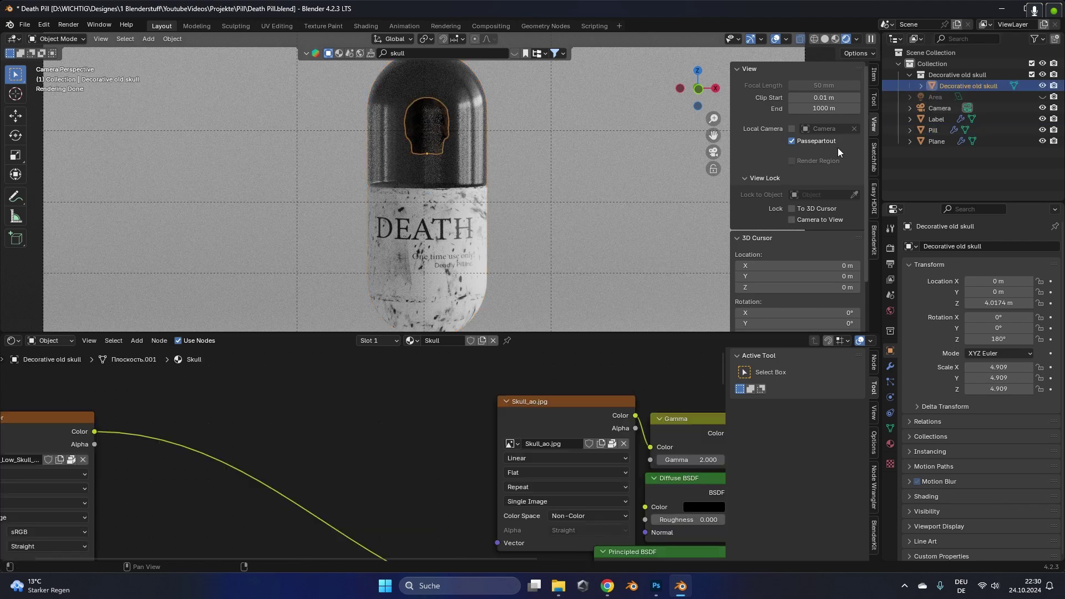
{"action": "key", "text": "r"}
{"action": "key", "text": "r"}
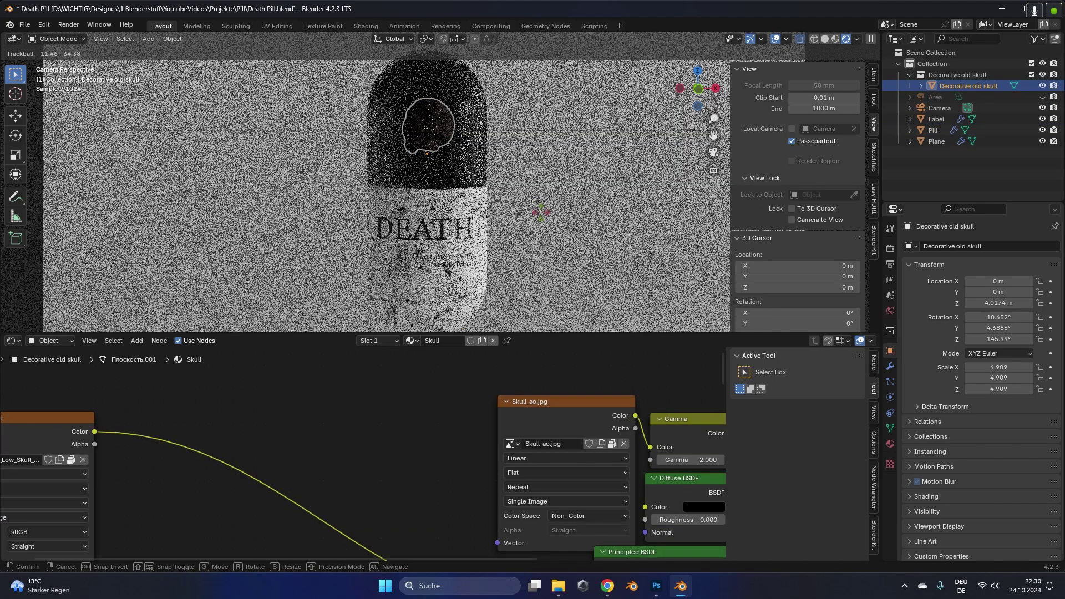
{"action": "left_click", "coordinate": [544, 215]}
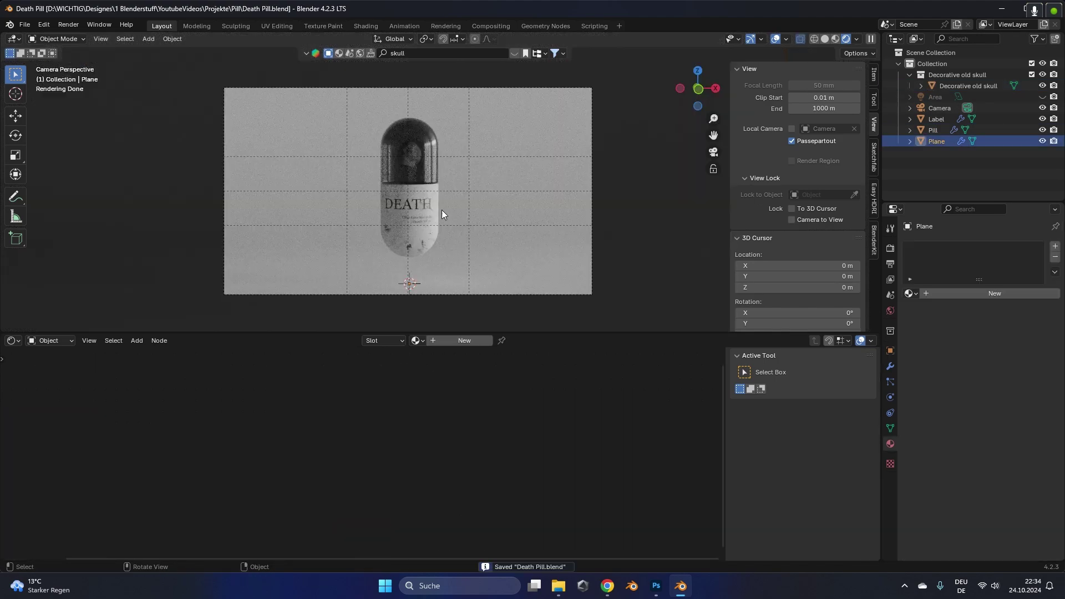
Step: Move and rotate the original area light to shine down on the pill from its upper right and set its power to 100 W
{"action": "left_click", "coordinate": [937, 96]}
{"action": "key", "text": "g"}
{"action": "left_click", "coordinate": [610, 116]}
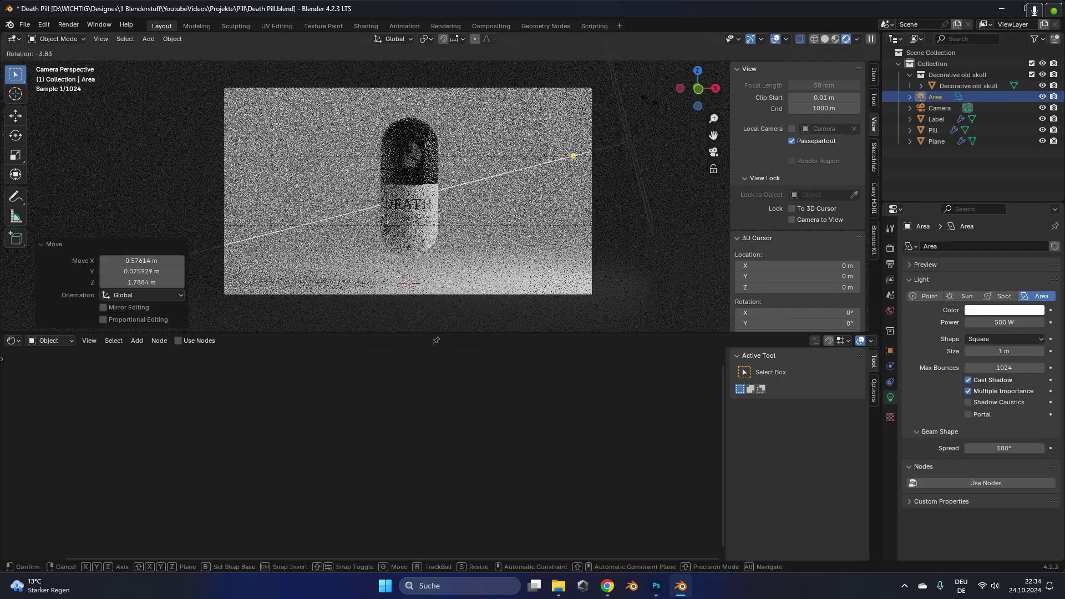
{"action": "left_click", "coordinate": [1010, 323]}
{"action": "left_click", "coordinate": [597, 267]}
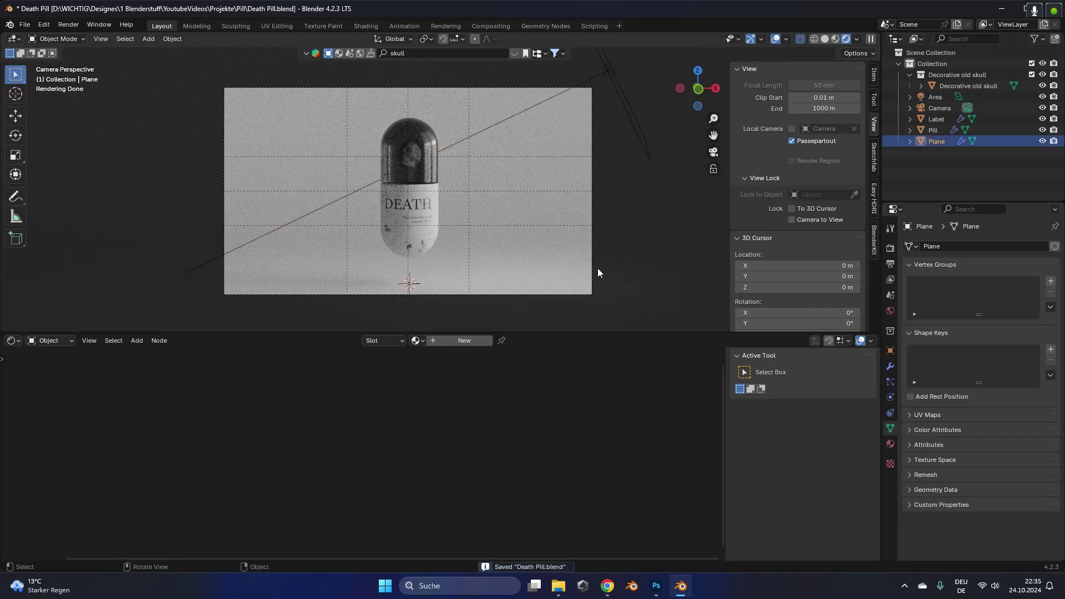
{"action": "scroll", "coordinate": [597, 268], "scroll_direction": "up", "scroll_amount": 1}
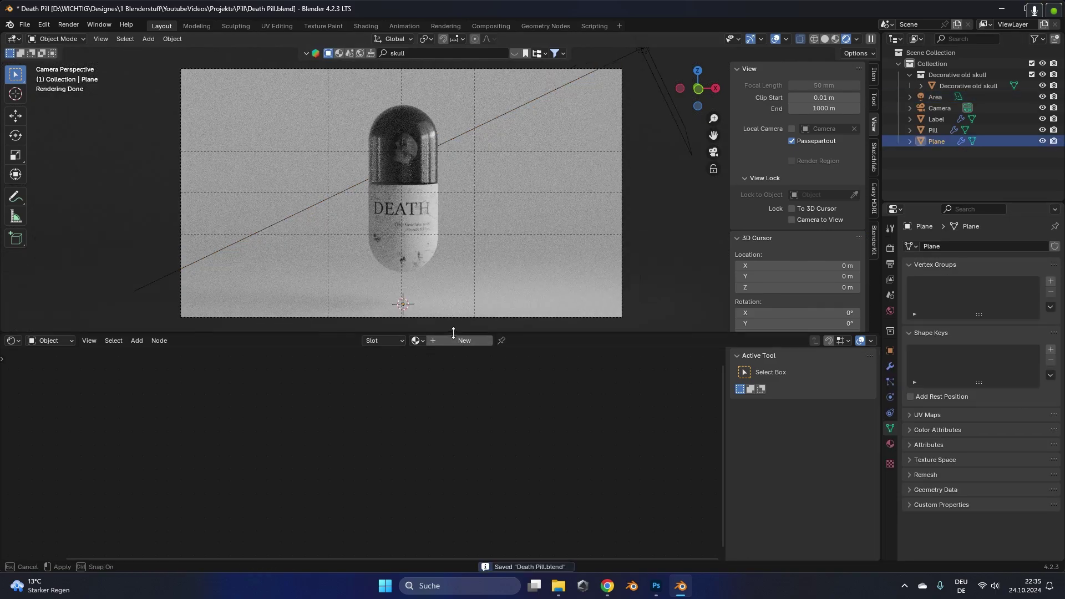
Step: Enlarge the 3D viewport vertically and save the file
{"action": "left_click_drag", "start_coordinate": [452, 331], "coordinate": [452, 394]}
{"action": "scroll", "coordinate": [499, 305], "scroll_direction": "up", "scroll_amount": 1}
{"action": "key", "text": "ctrl+s"}
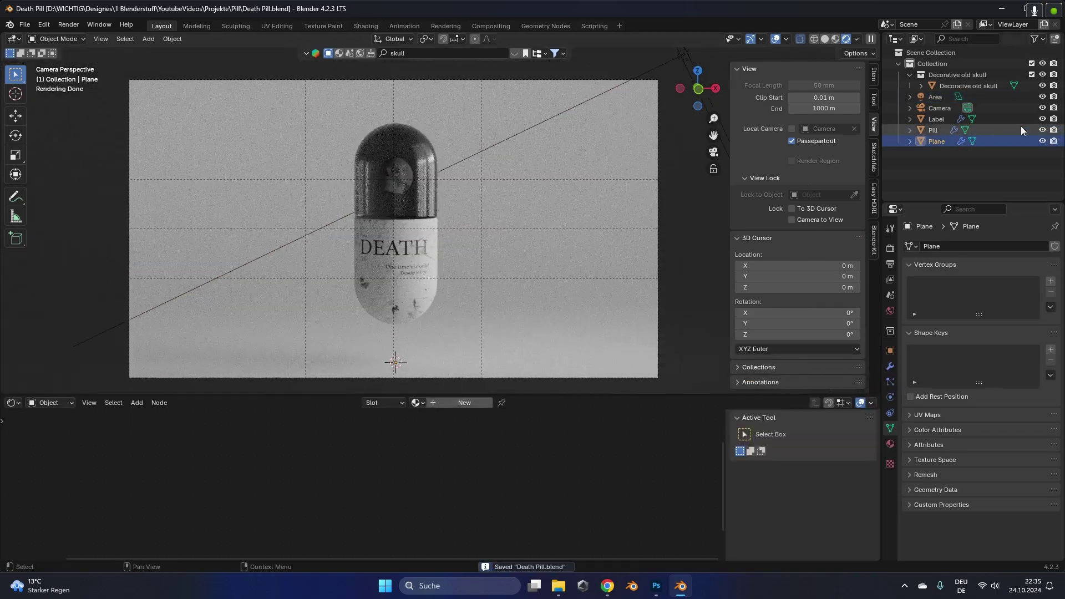
Step: Duplicate the area light in a second 3D view beside the camera view and move the copy behind the pill
{"action": "left_click", "coordinate": [935, 96]}
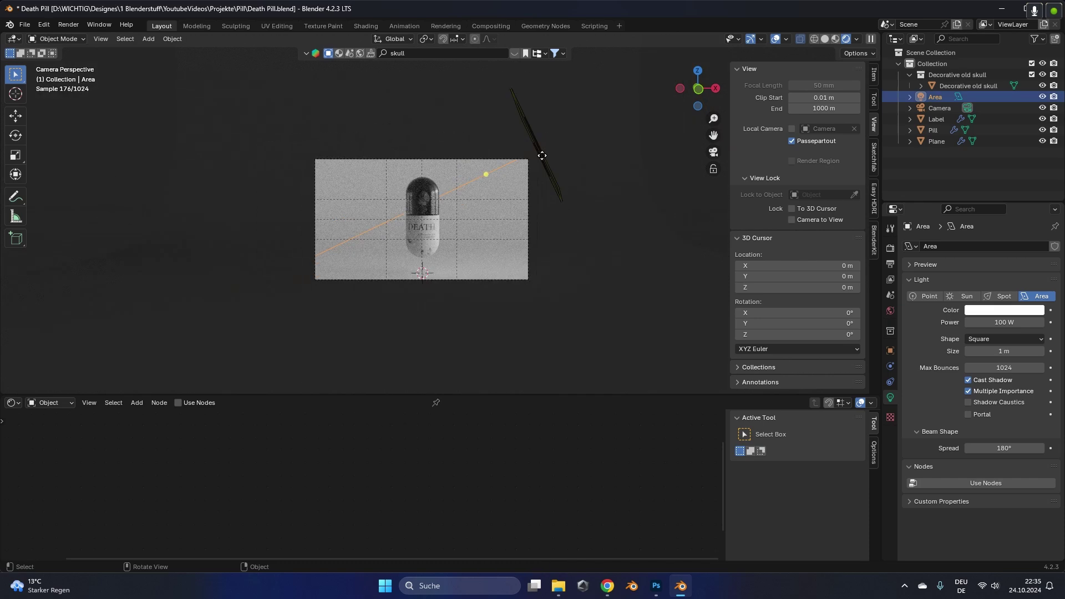
{"action": "middle_click_drag", "start_coordinate": [649, 217], "coordinate": [546, 282]}
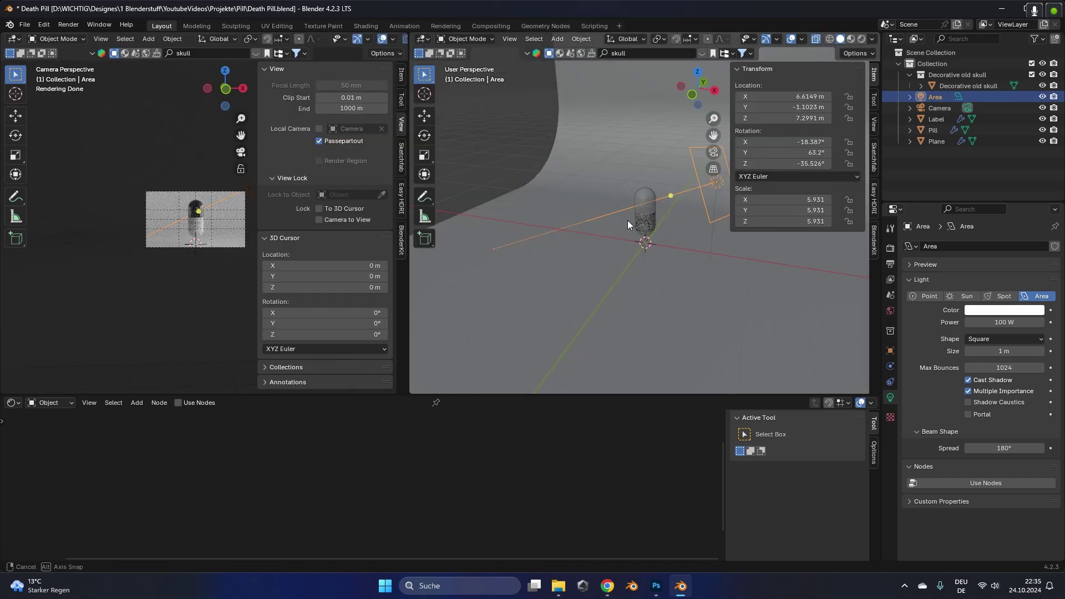
{"action": "key", "text": "shift+d"}
{"action": "left_click", "coordinate": [677, 281]}
{"action": "key", "text": "g"}
{"action": "left_click", "coordinate": [713, 280]}
{"action": "middle_click_drag", "start_coordinate": [713, 281], "coordinate": [738, 214]}
{"action": "key", "text": "g"}
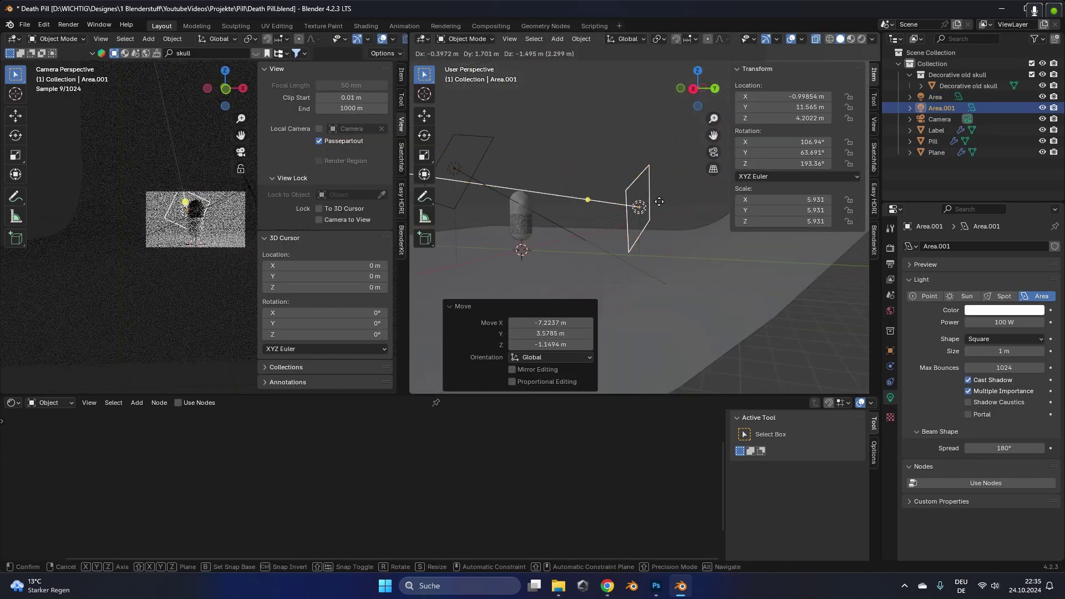
{"action": "left_click", "coordinate": [640, 207]}
Step: Scale the duplicated area light to about 7.56 and centre it behind the pill in the camera view
{"action": "key", "text": "n"}
{"action": "scroll", "coordinate": [226, 204], "scroll_direction": "up", "scroll_amount": 7}
{"action": "key", "text": "s"}
{"action": "left_click", "coordinate": [252, 248]}
{"action": "key", "text": "g"}
{"action": "left_click", "coordinate": [285, 254]}
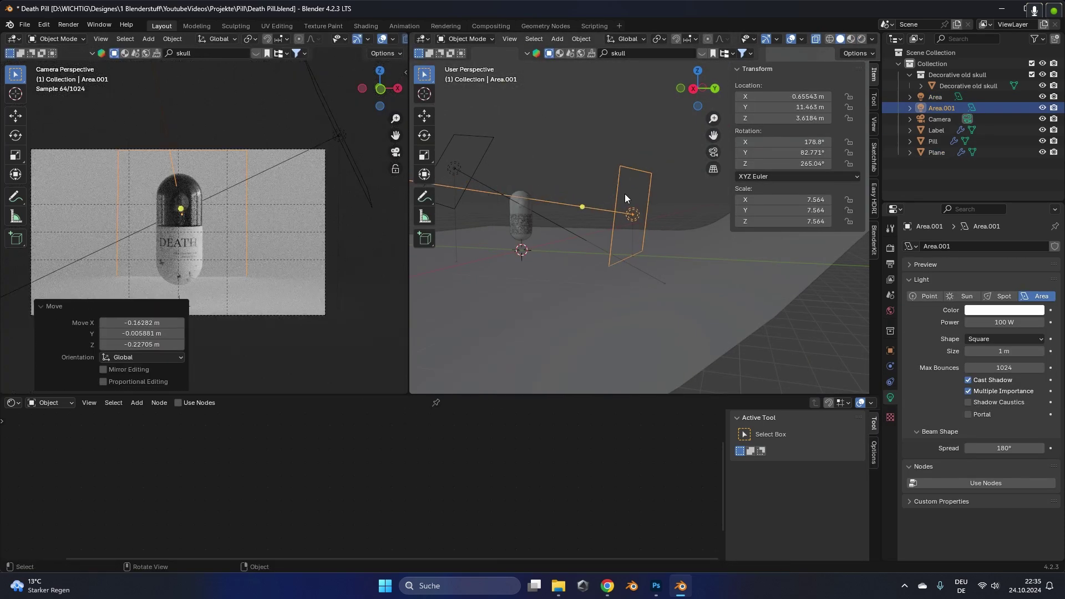
Step: Rotate the rear area light so that it aims at the back of the pill
{"action": "middle_click_drag", "start_coordinate": [624, 194], "coordinate": [532, 277]}
{"action": "key", "text": "r"}
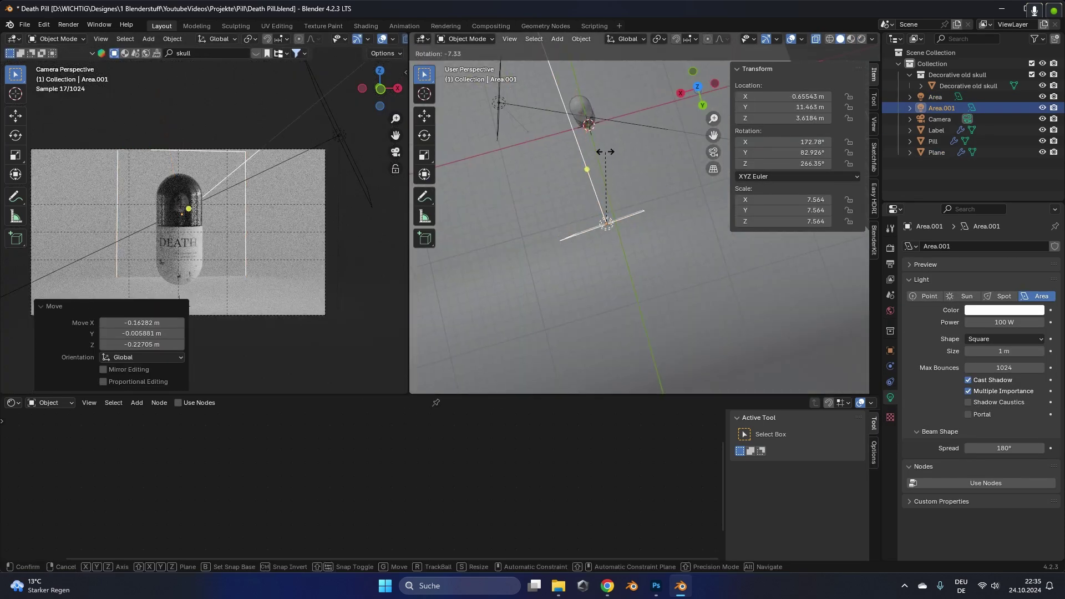
{"action": "left_click", "coordinate": [605, 152]}
Step: Widen the rear area light by a factor of about 1.53 along X and readjust it behind the pill
{"action": "left_click_drag", "start_coordinate": [731, 138], "coordinate": [773, 138]}
{"action": "middle_click_drag", "start_coordinate": [547, 300], "coordinate": [617, 233]}
{"action": "key", "text": "s"}
{"action": "key", "text": "x"}
{"action": "left_click", "coordinate": [233, 221]}
{"action": "key", "text": "s"}
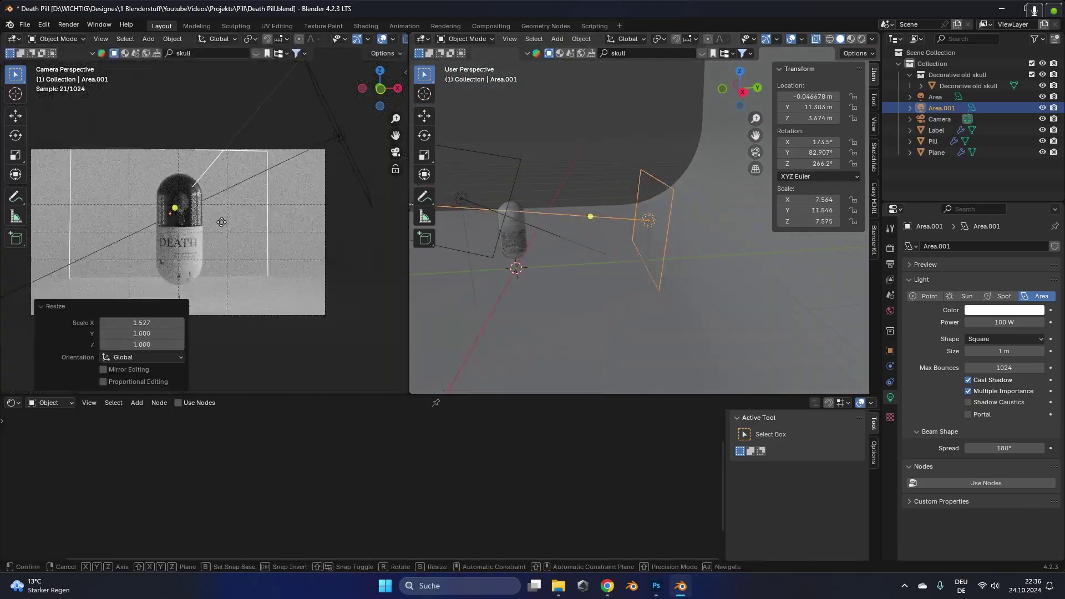
{"action": "left_click", "coordinate": [267, 216]}
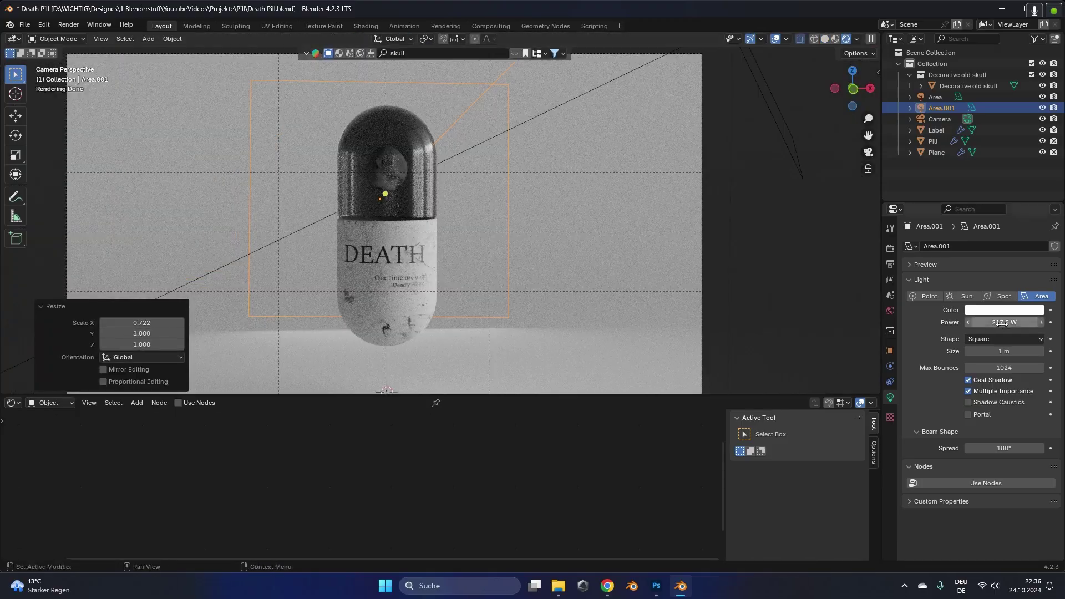
Step: Narrow and reposition the rear area light behind the pill, set its power to 367 W and adjust its beam spread
{"action": "key", "text": "s"}
{"action": "key", "text": "x"}
{"action": "left_click", "coordinate": [466, 168]}
{"action": "key", "text": "g"}
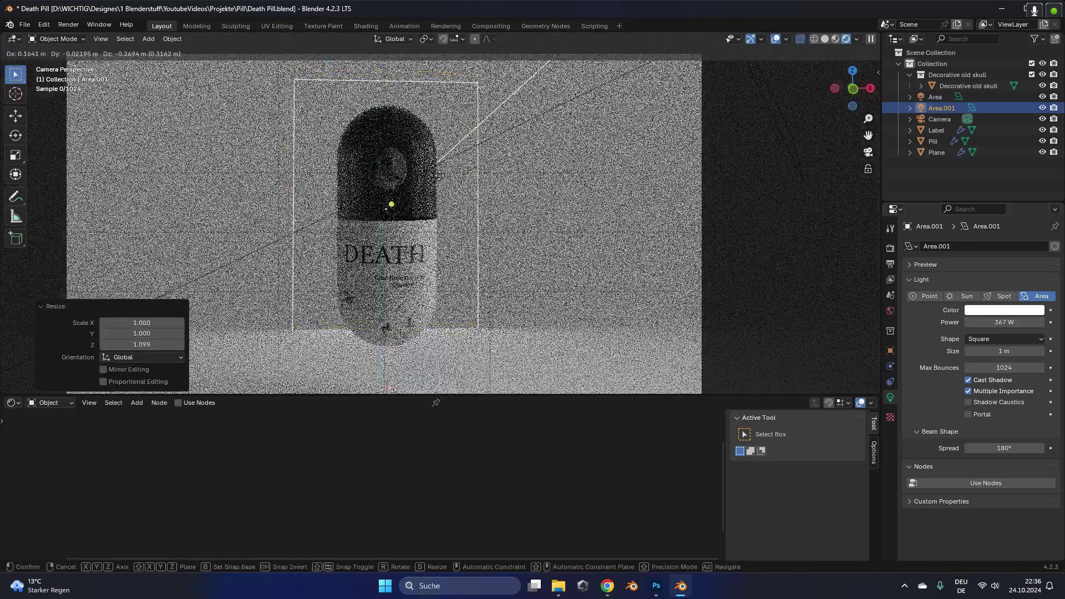
{"action": "left_click", "coordinate": [473, 179]}
{"action": "left_click_drag", "start_coordinate": [1005, 448], "coordinate": [970, 448]}
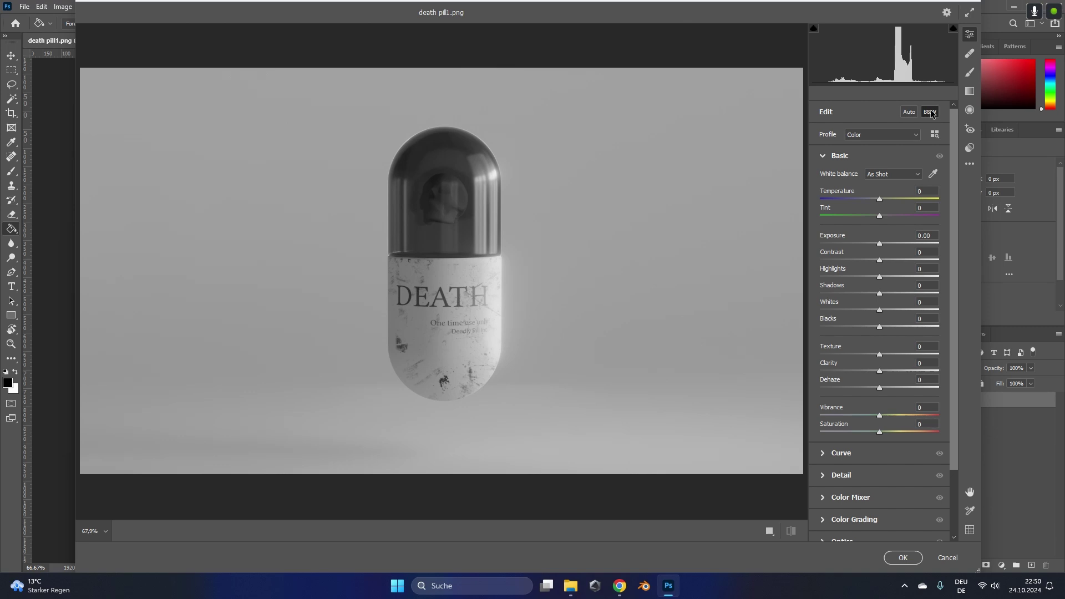
Step: Switch to Photoshop's Camera Raw filter for death pill1.png and set Exposure +0.40, Contrast +47, Highlights +28, Shadows -79, Whites -24 and Blacks -5
{"action": "left_click_drag", "start_coordinate": [879, 244], "coordinate": [906, 260]}
{"action": "left_click_drag", "start_coordinate": [883, 243], "coordinate": [865, 310]}
{"action": "left_click_drag", "start_coordinate": [879, 326], "coordinate": [870, 326]}
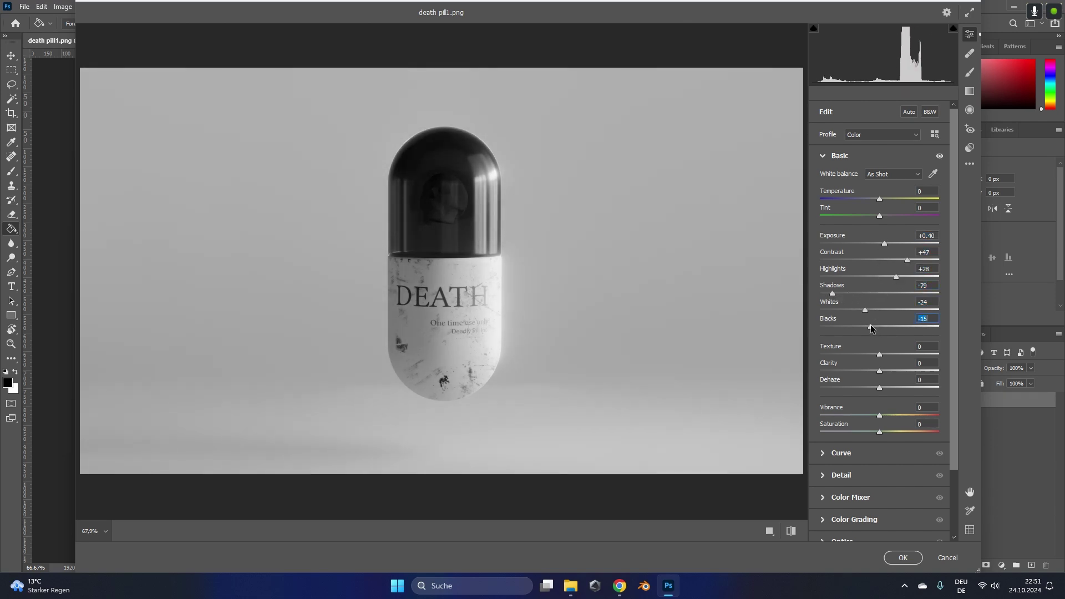
Step: Set Texture to +27 and Clarity to +14, and adjust the Vibrance and Detail settings
{"action": "left_click_drag", "start_coordinate": [880, 371], "coordinate": [891, 371]}
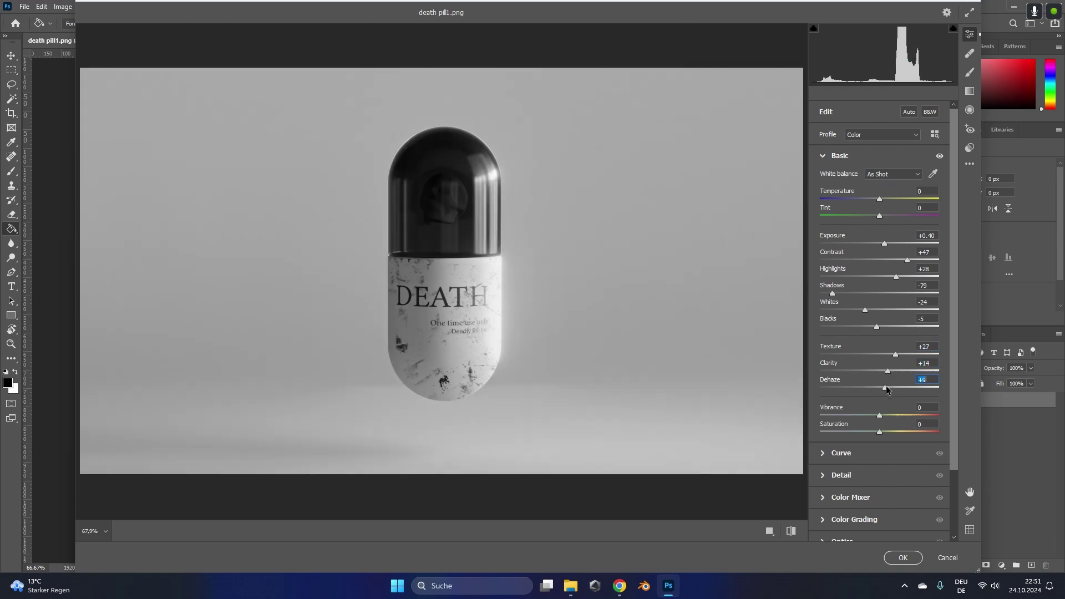
{"action": "left_click_drag", "start_coordinate": [879, 416], "coordinate": [887, 417]}
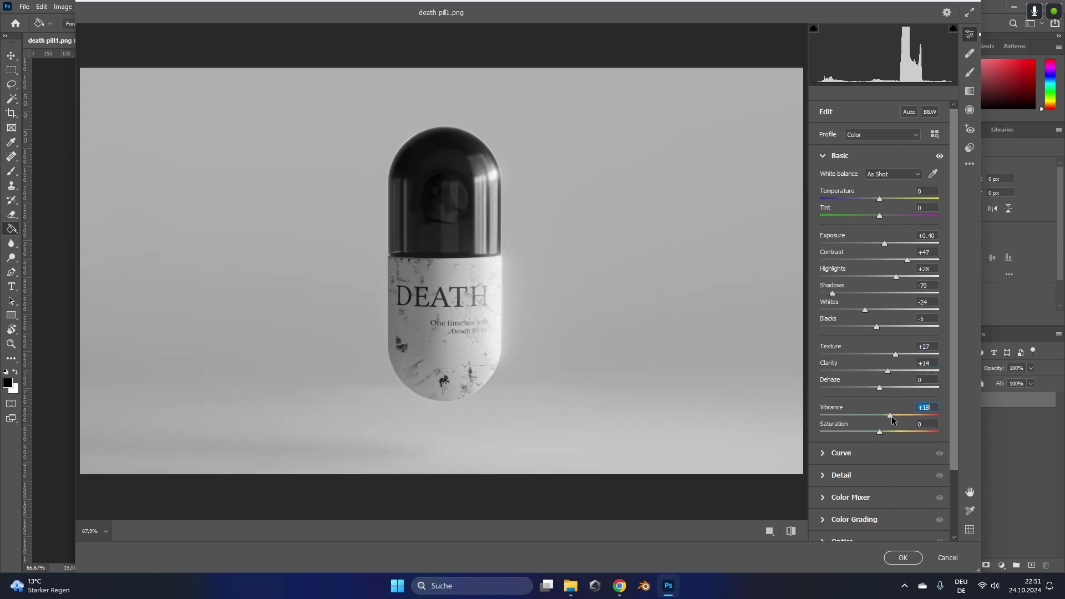
{"action": "scroll", "coordinate": [868, 430], "scroll_direction": "down", "scroll_amount": 2}
{"action": "left_click", "coordinate": [838, 381]}
{"action": "left_click", "coordinate": [839, 411]}
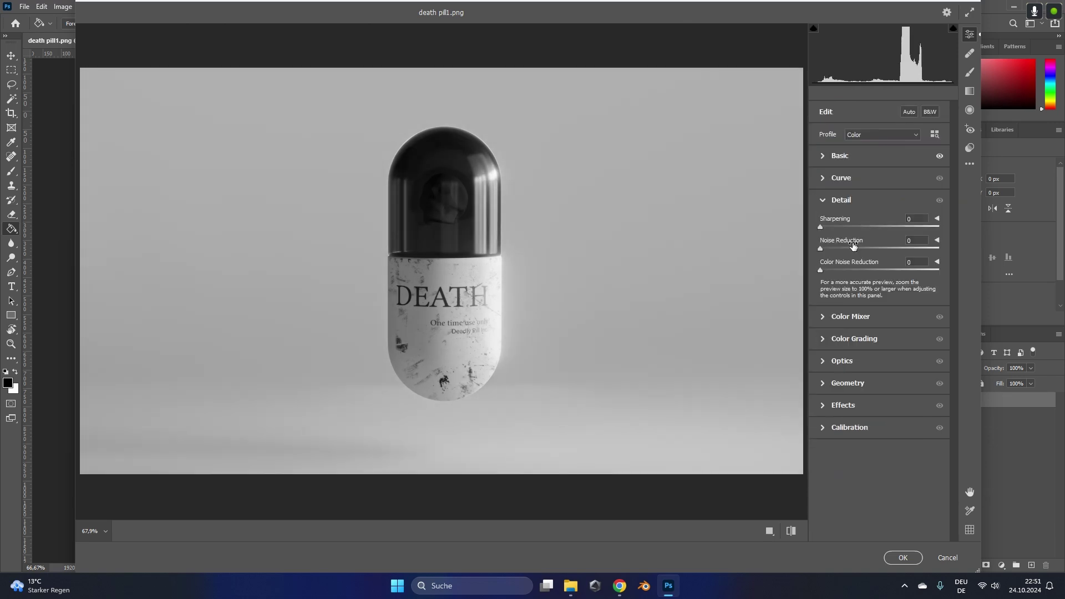
Step: Add a vignette of -18 and a grain of 20 to the render in the Effects settings
{"action": "left_click", "coordinate": [839, 318]}
{"action": "left_click", "coordinate": [854, 409]}
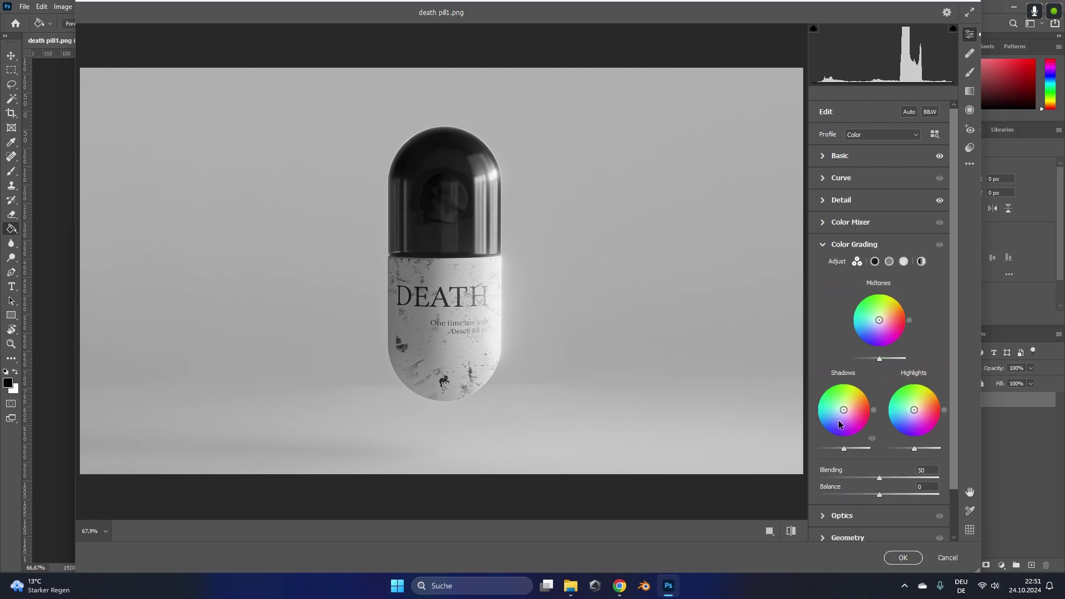
{"action": "left_click", "coordinate": [842, 509]}
{"action": "left_click", "coordinate": [853, 366]}
{"action": "left_click", "coordinate": [852, 372]}
{"action": "left_click_drag", "start_coordinate": [878, 360], "coordinate": [839, 340]}
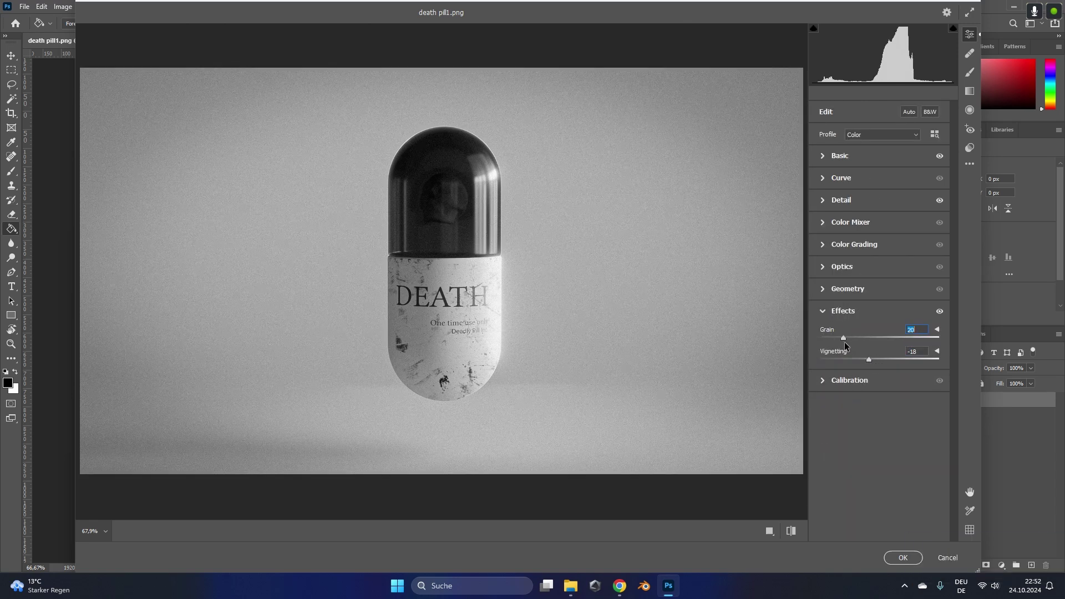
Step: Compare the graded render with its original version and soften the vignetting to -13
{"action": "left_click", "coordinate": [849, 380]}
{"action": "scroll", "coordinate": [880, 478], "scroll_direction": "down", "scroll_amount": 1}
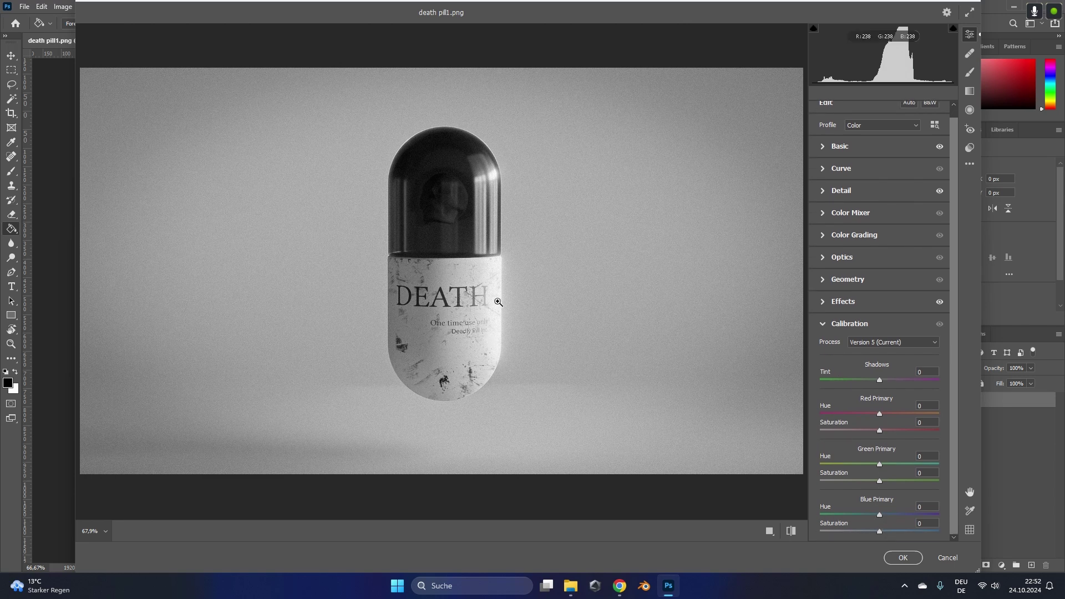
{"action": "left_click", "coordinate": [790, 531]}
{"action": "left_click", "coordinate": [790, 531]}
{"action": "left_click", "coordinate": [868, 305]}
{"action": "left_click_drag", "start_coordinate": [869, 360], "coordinate": [871, 360]}
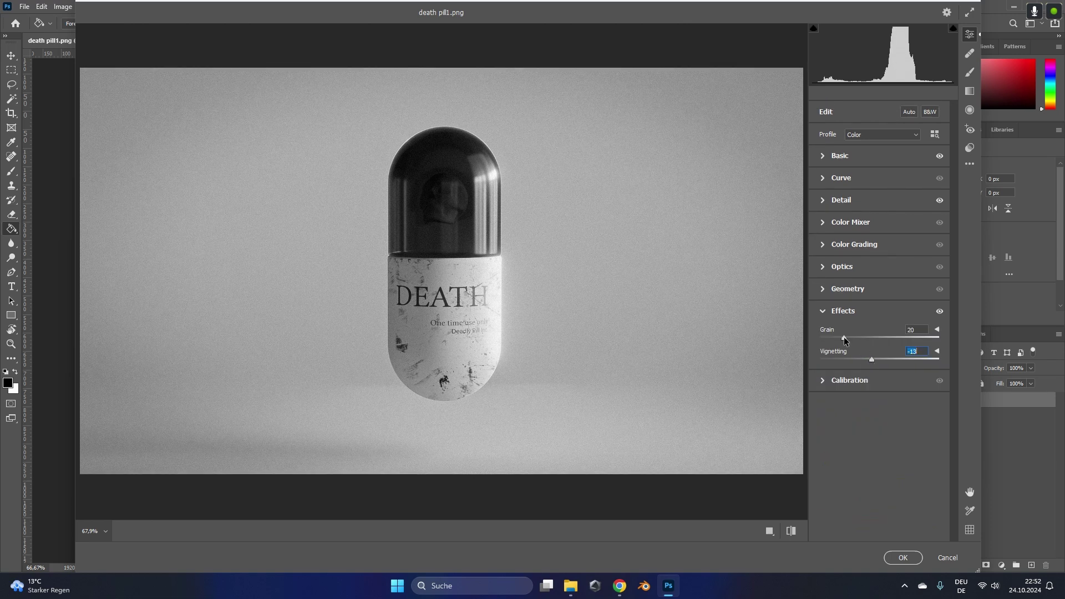
Step: Save the Camera Raw settings as a preset named Death Pill and apply the adjustments to the image
{"action": "left_click", "coordinate": [970, 163]}
{"action": "left_click", "coordinate": [943, 244]}
{"action": "type", "text": "Death Pill"}
{"action": "key", "text": "Return"}
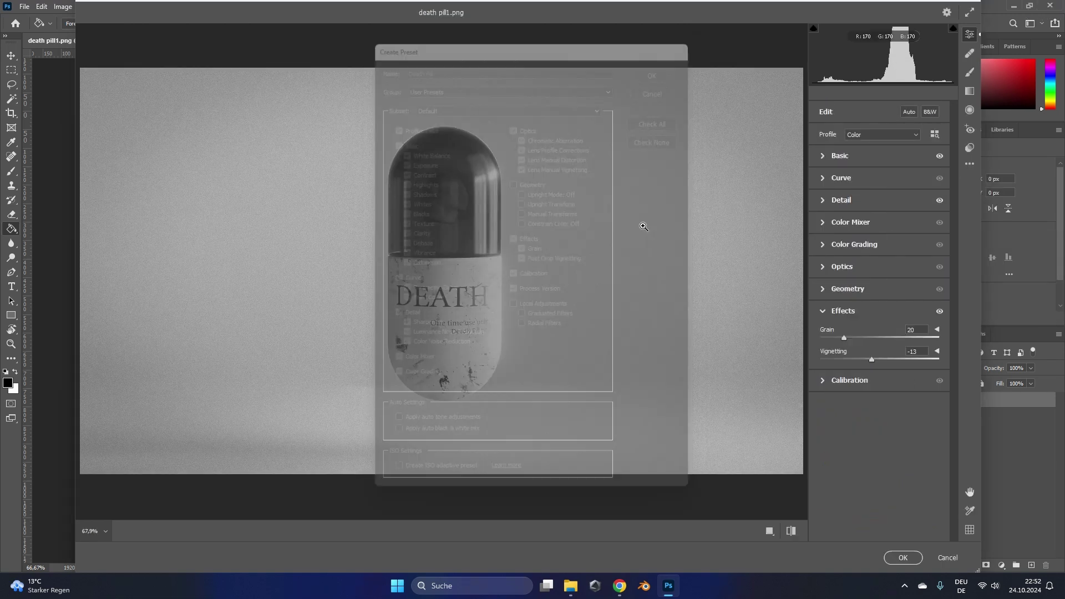
{"action": "left_click", "coordinate": [903, 557]}
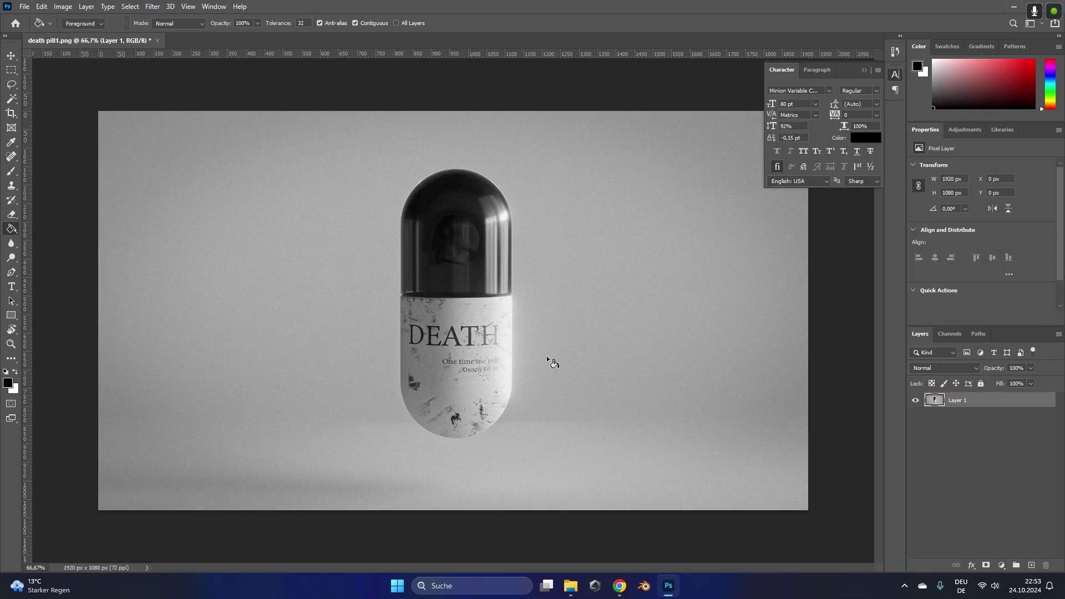